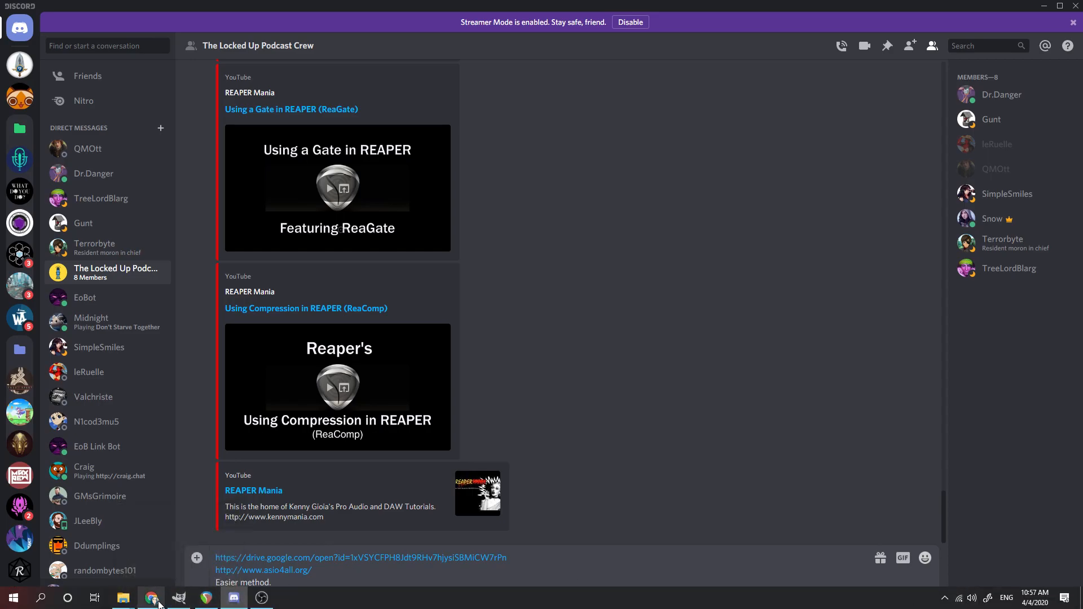
Step: Switch to Chrome and view the Virtual Audio Cables folder in Google Drive with its driver zip files
{"action": "mouse_move", "coordinate": [158, 604]}
{"action": "left_click", "coordinate": [176, 567]}
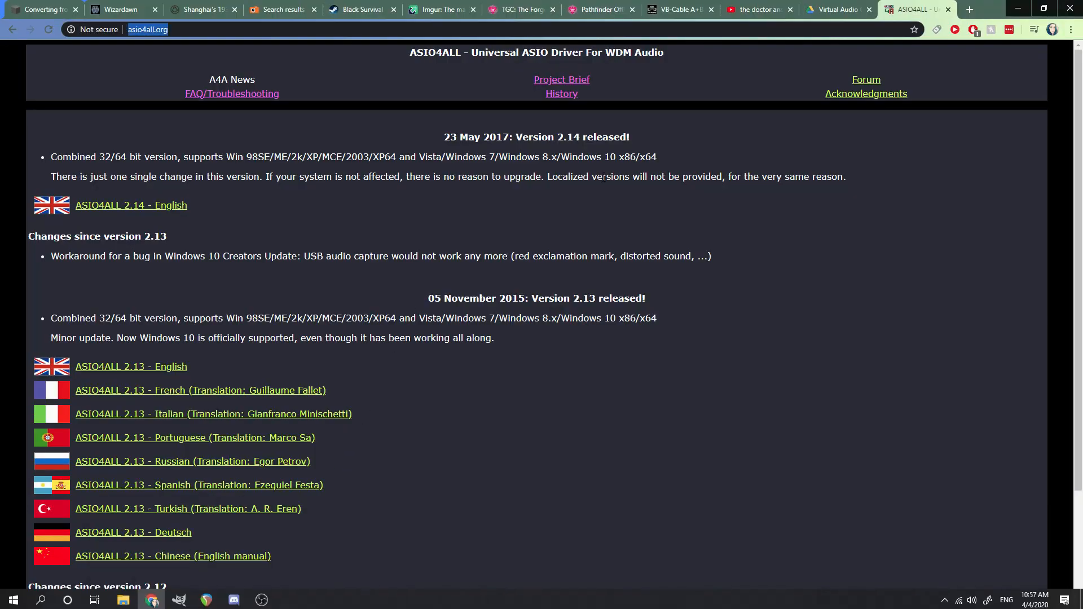
{"action": "left_click", "coordinate": [834, 8]}
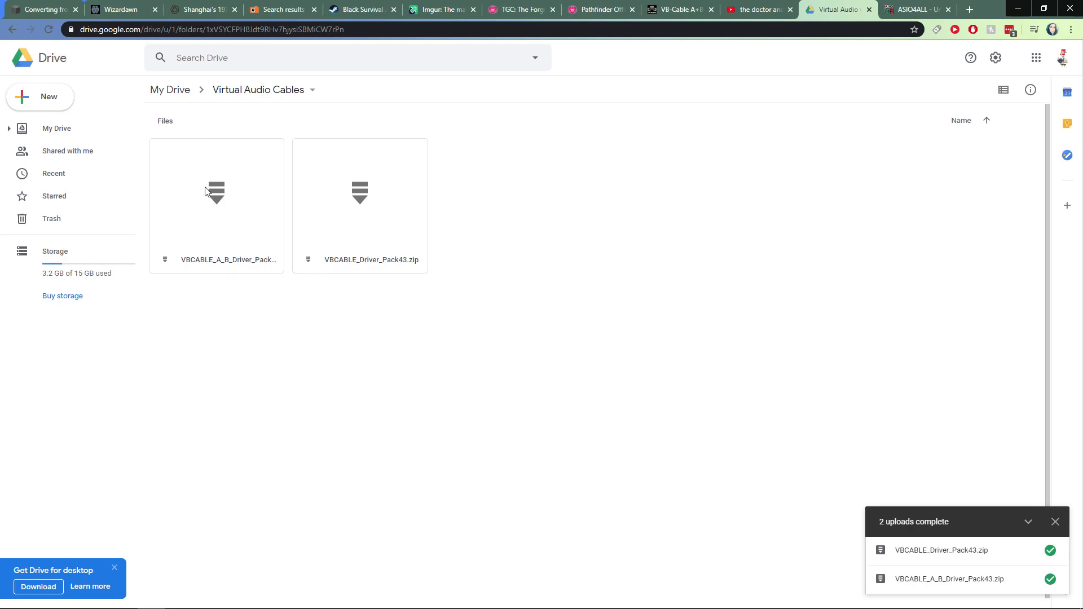
Step: Minimize the Chrome, Discord and OBS windows to show the desktop
{"action": "left_click", "coordinate": [1017, 8]}
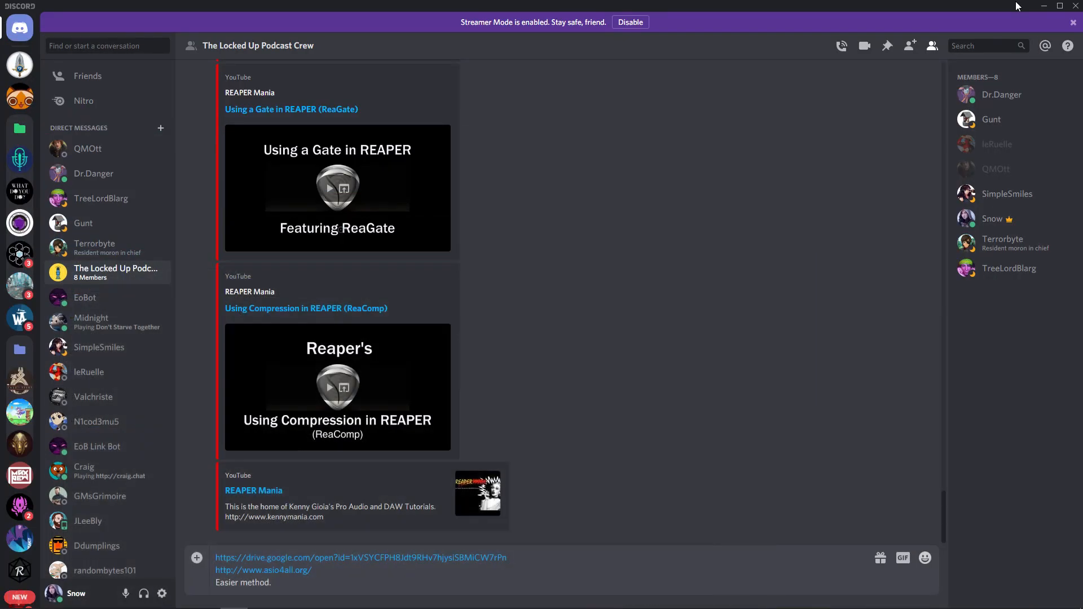
{"action": "left_click", "coordinate": [1044, 6]}
{"action": "left_click", "coordinate": [1017, 8]}
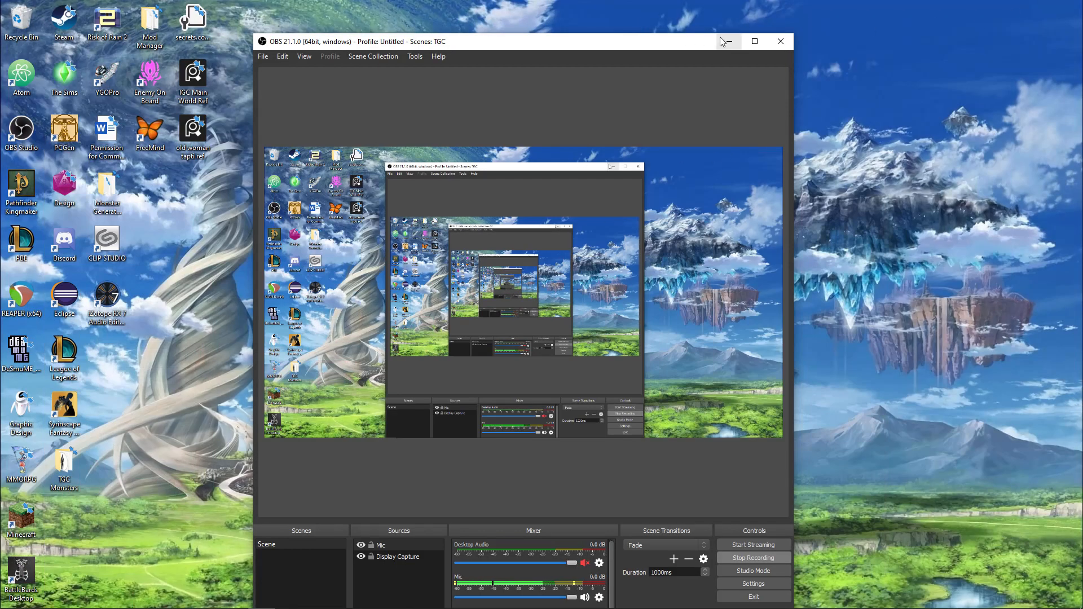
{"action": "left_click", "coordinate": [724, 41]}
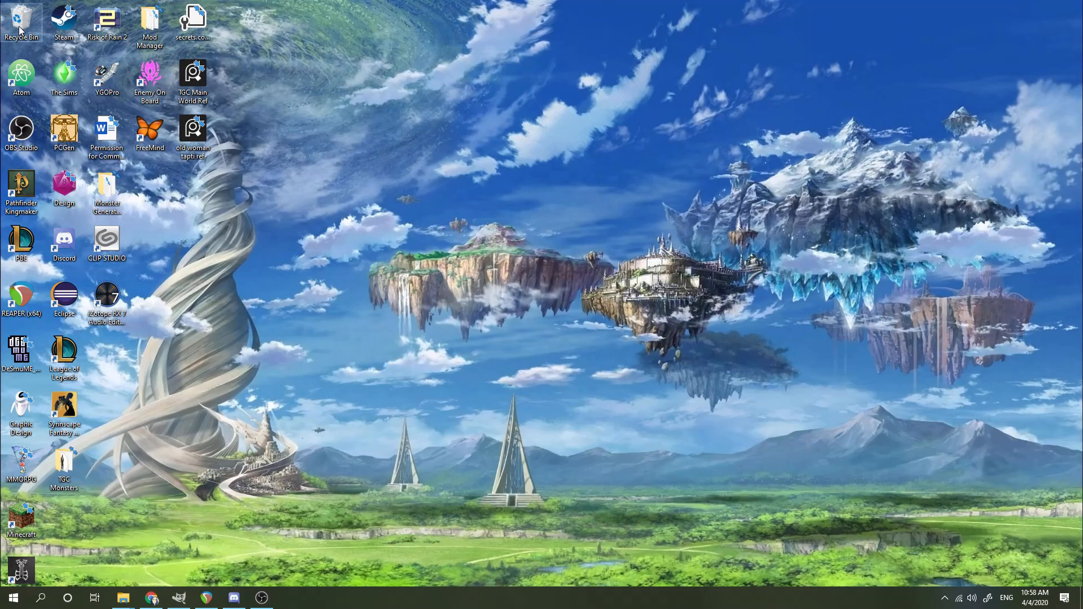
Step: Restore the VBCable A and VBCable B folders from the Recycle Bin and place them side by side in the desktop's open area
{"action": "double_click", "coordinate": [19, 25]}
{"action": "scroll", "coordinate": [606, 389], "scroll_direction": "down", "scroll_amount": 8}
{"action": "left_click", "coordinate": [566, 353]}
{"action": "left_click", "coordinate": [592, 340], "text": "shift"}
{"action": "right_click", "coordinate": [593, 348]}
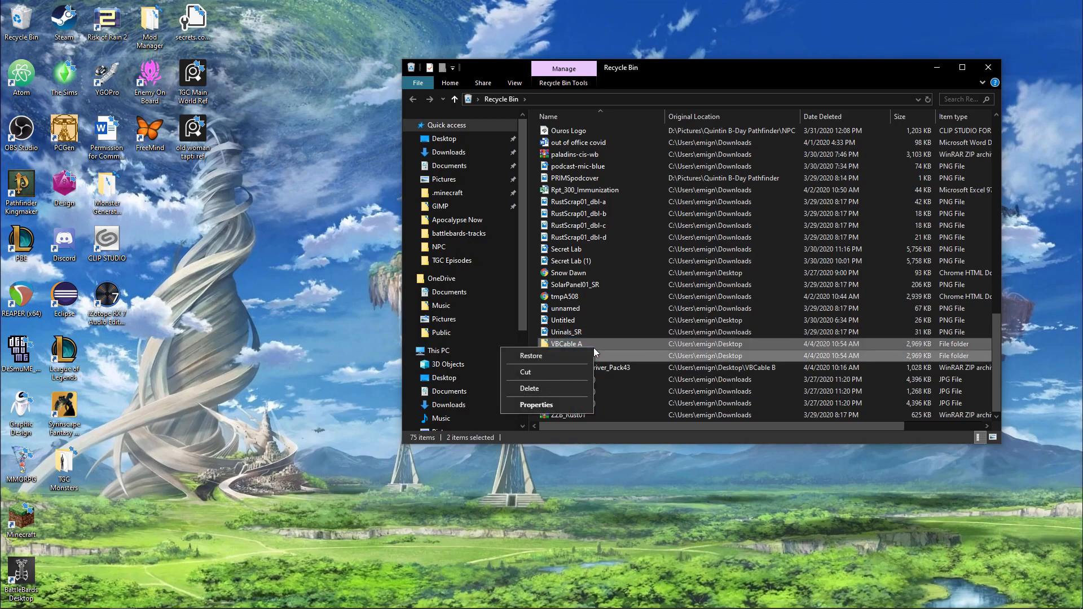
{"action": "left_click", "coordinate": [557, 359]}
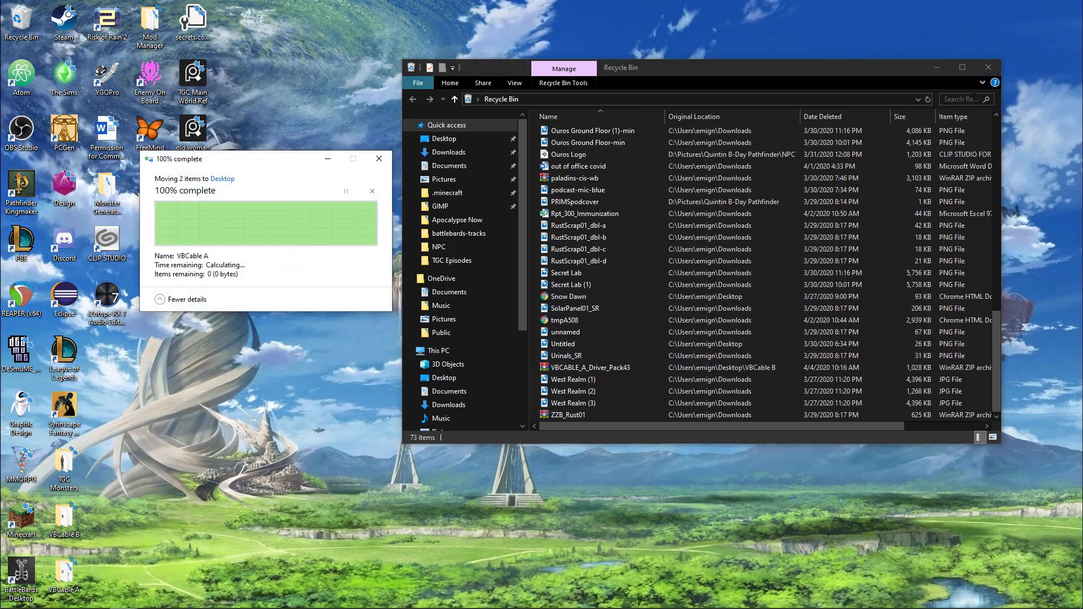
{"action": "left_click", "coordinate": [937, 67]}
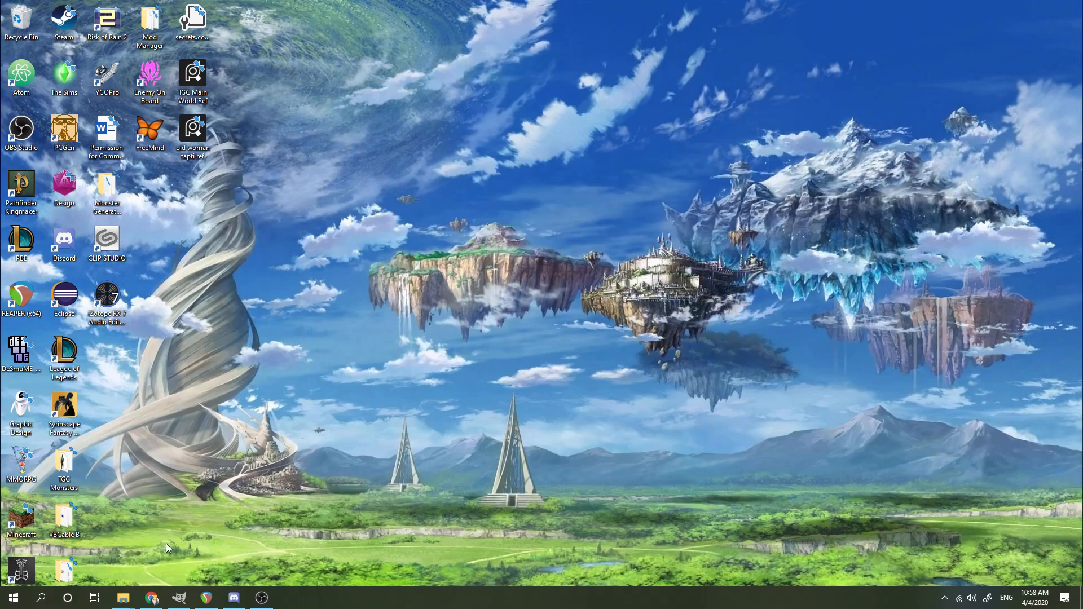
{"action": "left_click_drag", "start_coordinate": [67, 520], "coordinate": [407, 300]}
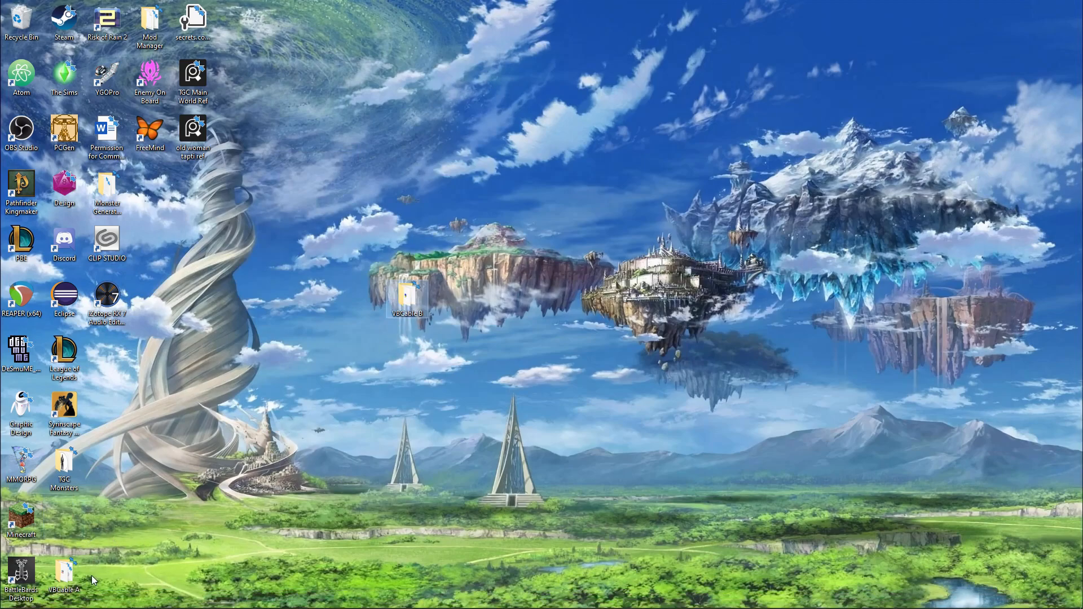
{"action": "left_click_drag", "start_coordinate": [73, 575], "coordinate": [454, 298]}
Step: Run VBCABLE_Setup_x64 from the VBCable A folder as administrator, and close the installer and the folder without removing the driver
{"action": "double_click", "coordinate": [454, 297]}
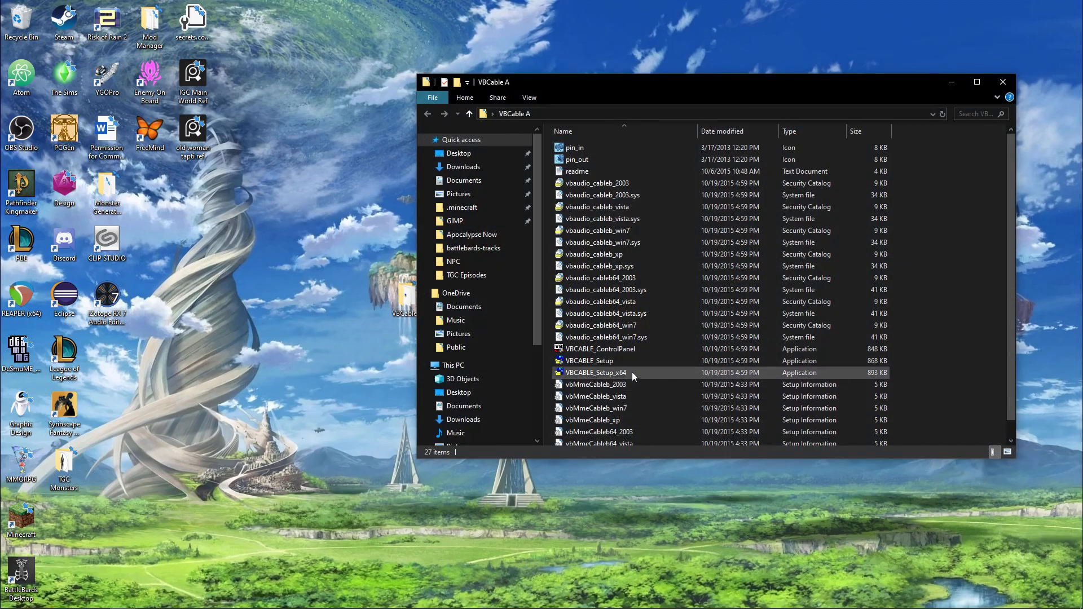
{"action": "right_click", "coordinate": [635, 378]}
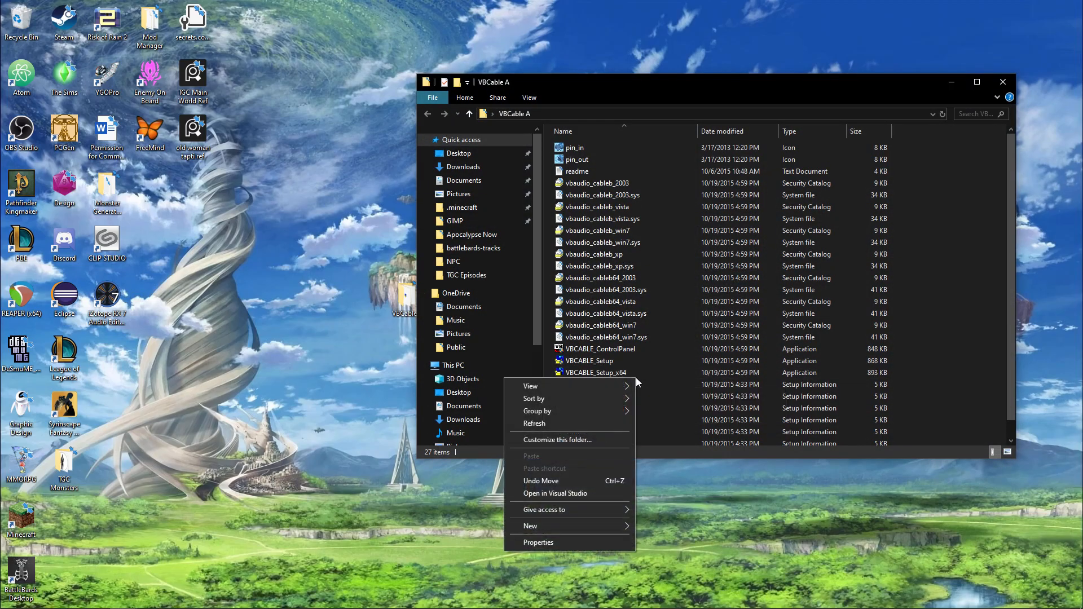
{"action": "right_click", "coordinate": [601, 373]}
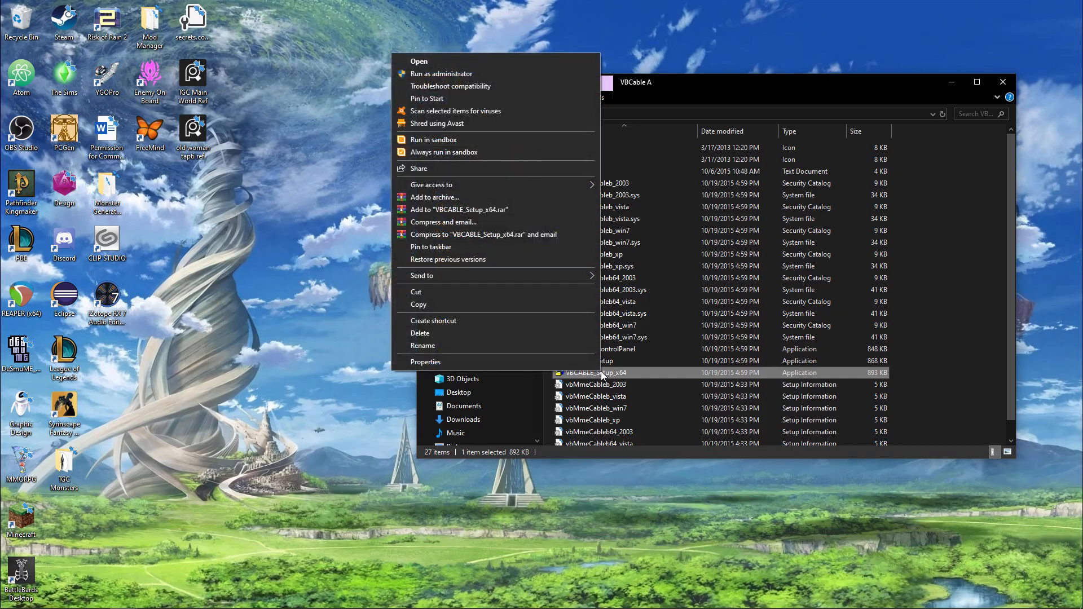
{"action": "left_click", "coordinate": [513, 75]}
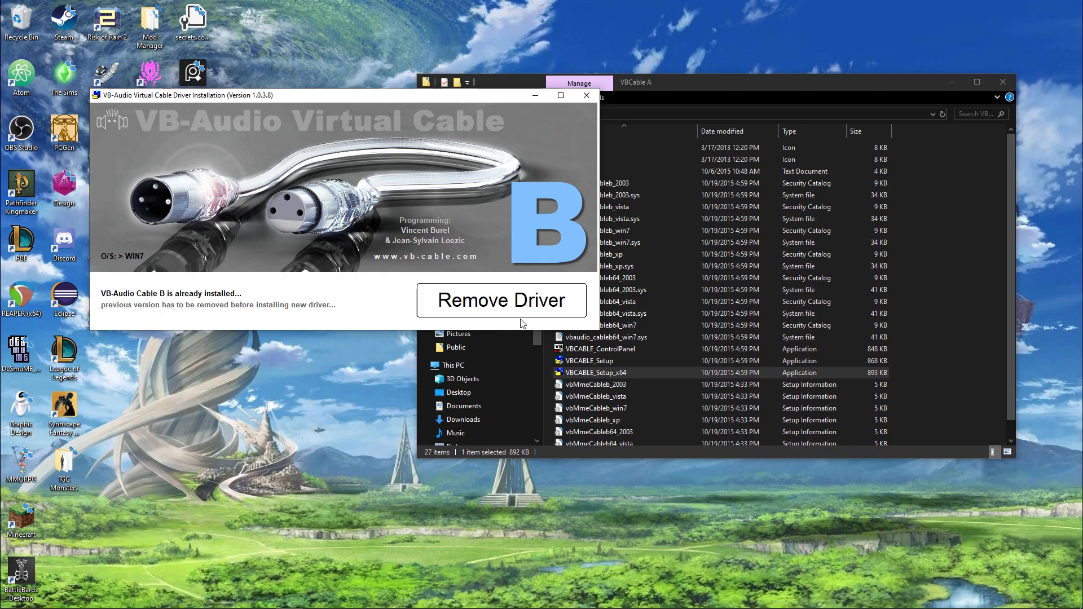
{"action": "left_click", "coordinate": [587, 97]}
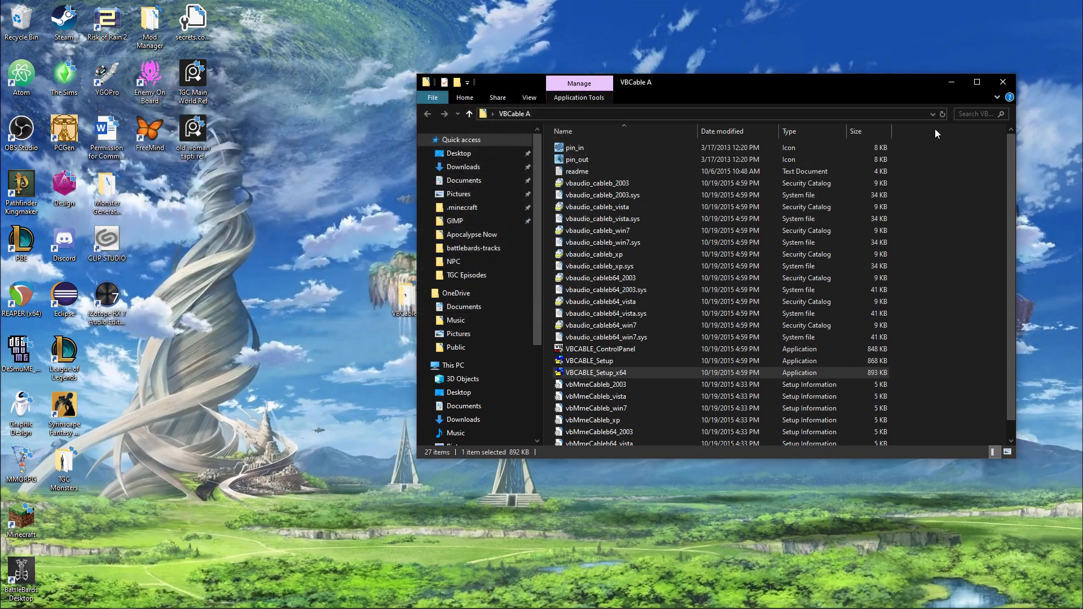
{"action": "left_click", "coordinate": [1002, 83]}
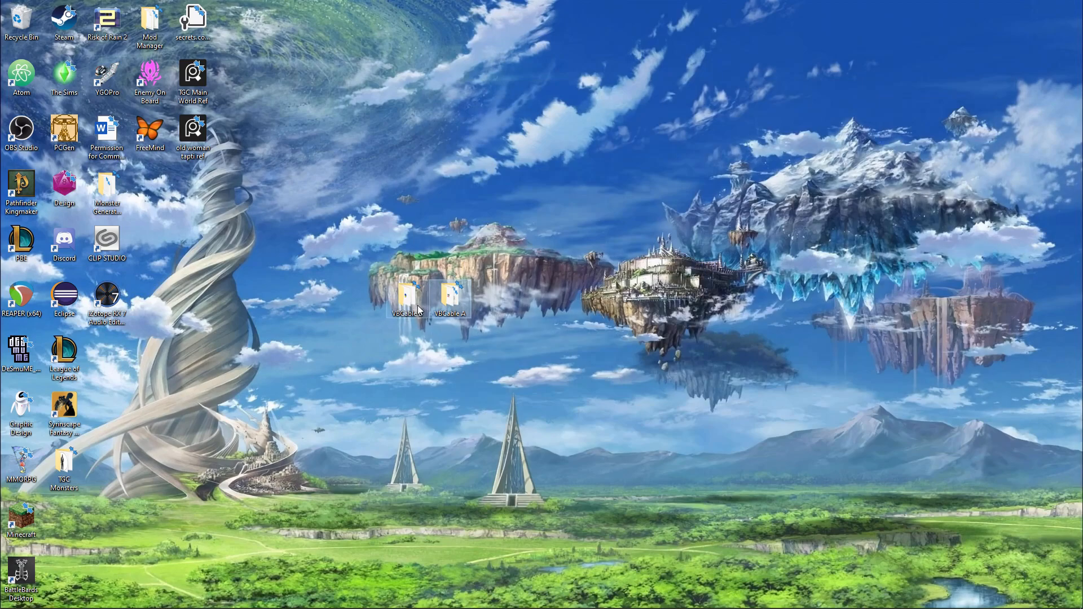
Step: Delete the VBCable A and VBCable B folders from the desktop
{"action": "left_click_drag", "start_coordinate": [527, 335], "coordinate": [387, 278]}
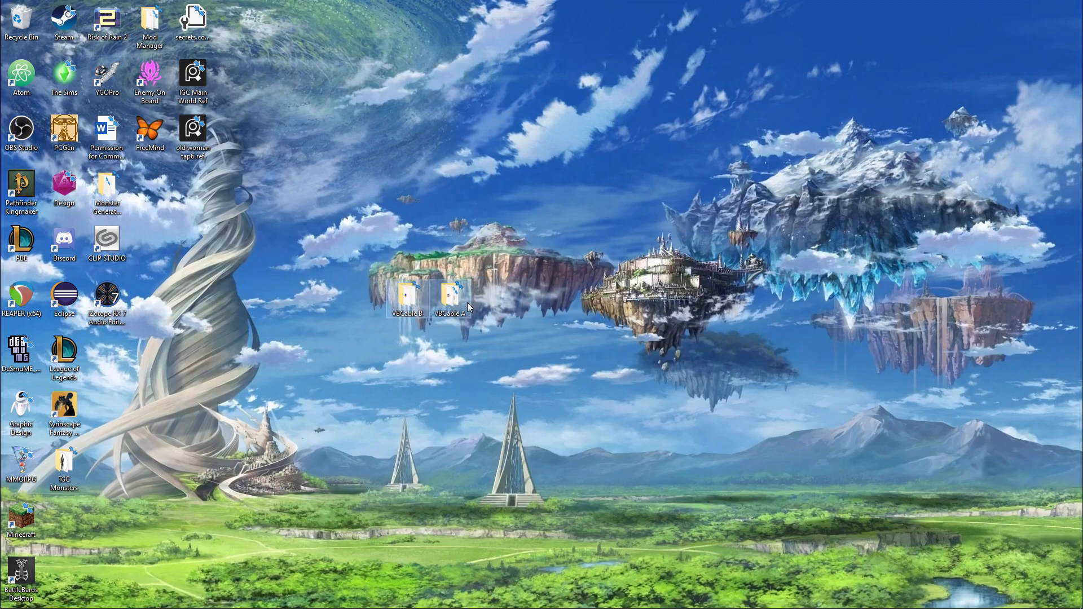
{"action": "key", "text": "Delete"}
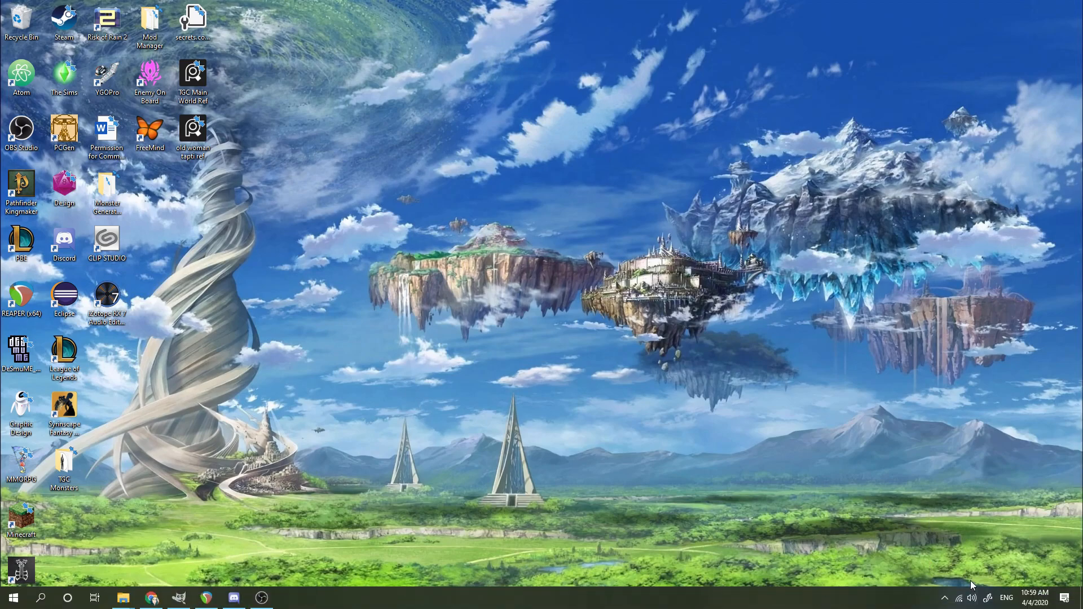
Step: Examine the Windows playback device list for the virtual cable inputs and close it without changing the device
{"action": "left_click", "coordinate": [971, 597]}
{"action": "left_click", "coordinate": [980, 543]}
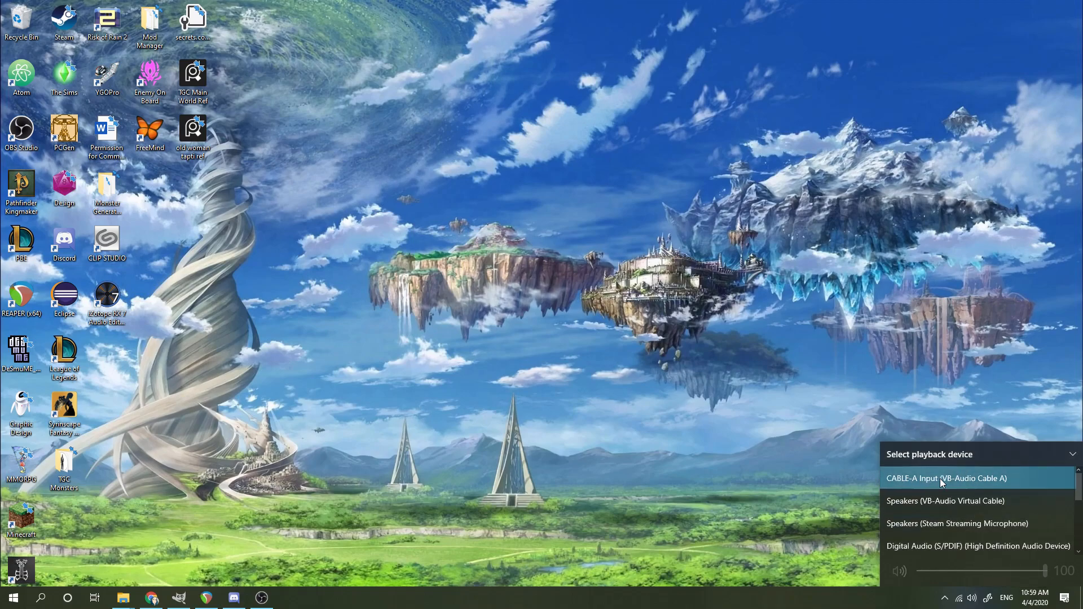
{"action": "scroll", "coordinate": [939, 478], "scroll_direction": "down", "scroll_amount": 3}
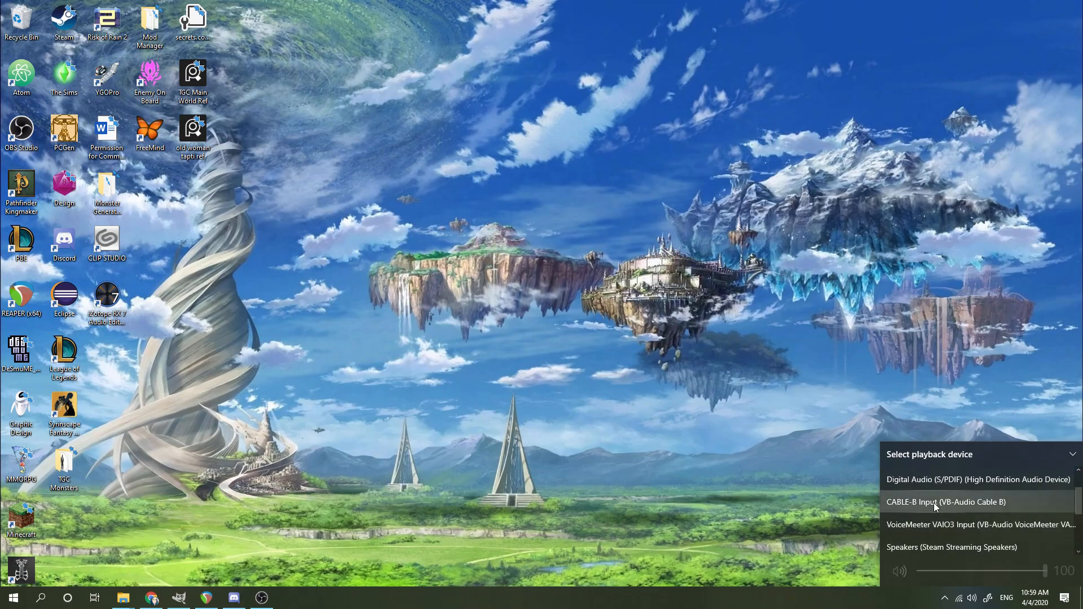
{"action": "scroll", "coordinate": [933, 502], "scroll_direction": "down", "scroll_amount": 3}
{"action": "scroll", "coordinate": [932, 553], "scroll_direction": "up", "scroll_amount": 6}
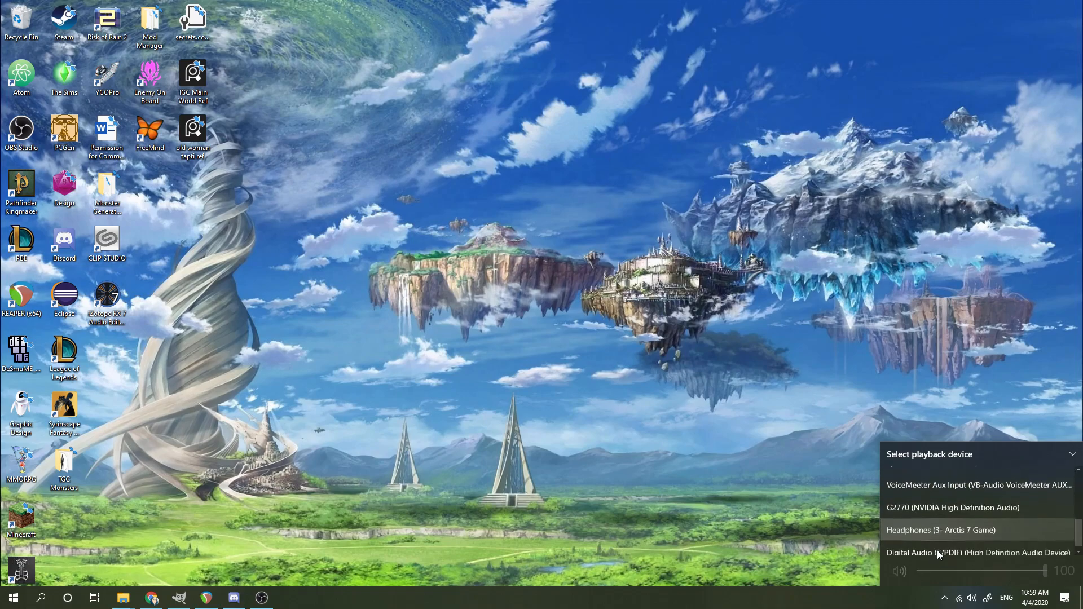
{"action": "scroll", "coordinate": [936, 550], "scroll_direction": "up", "scroll_amount": 5}
{"action": "scroll", "coordinate": [936, 550], "scroll_direction": "down", "scroll_amount": 1}
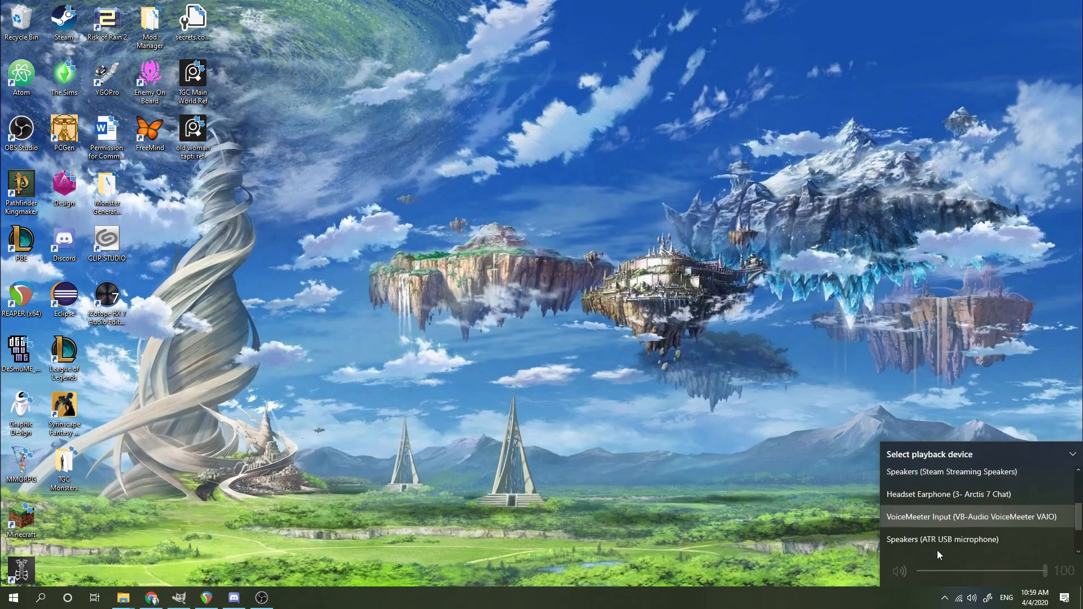
{"action": "left_click", "coordinate": [1071, 454]}
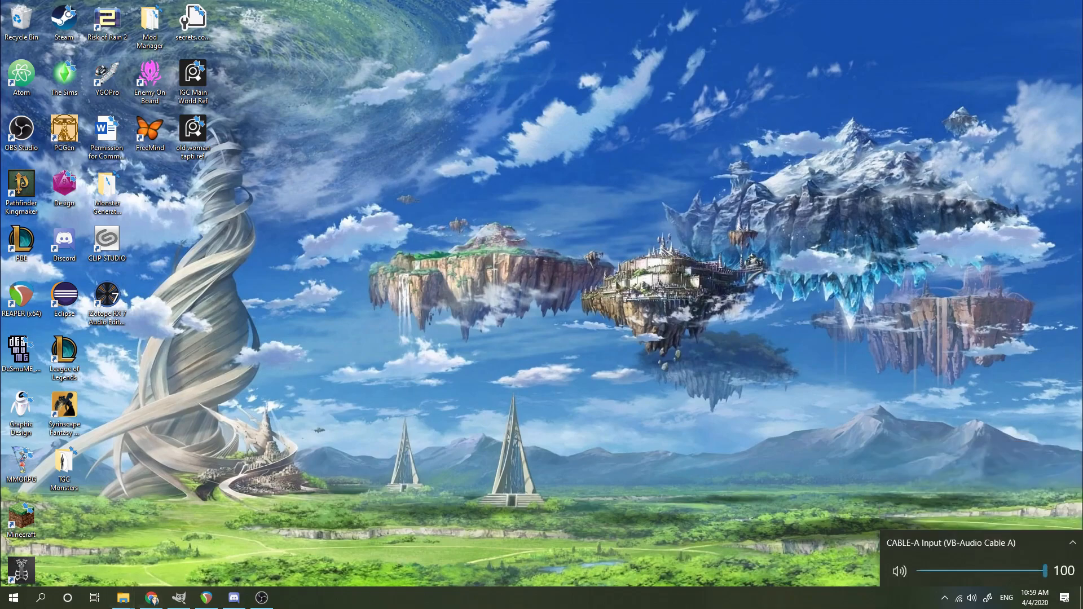
{"action": "left_click", "coordinate": [463, 576]}
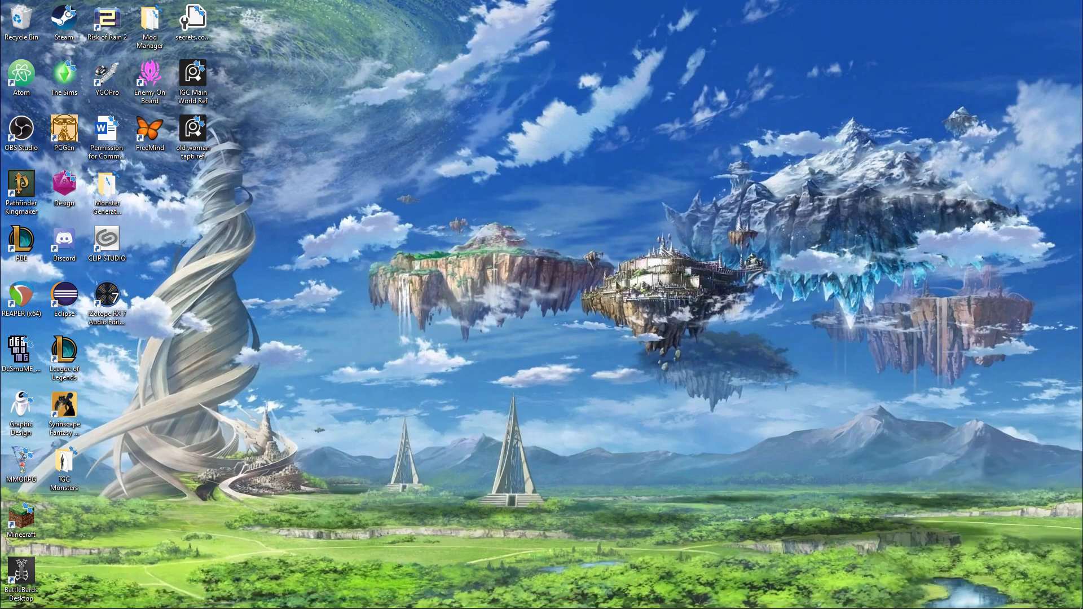
Step: Switch to Chrome and download the ASIO4ALL 2.14 English installer from asio4all.org
{"action": "mouse_move", "coordinate": [206, 605]}
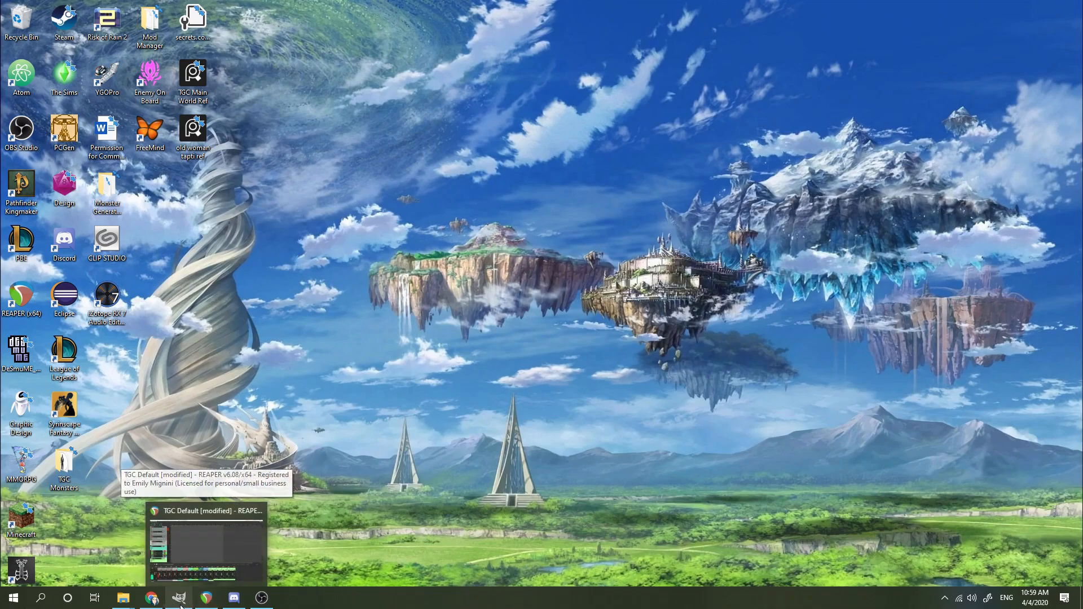
{"action": "mouse_move", "coordinate": [151, 605]}
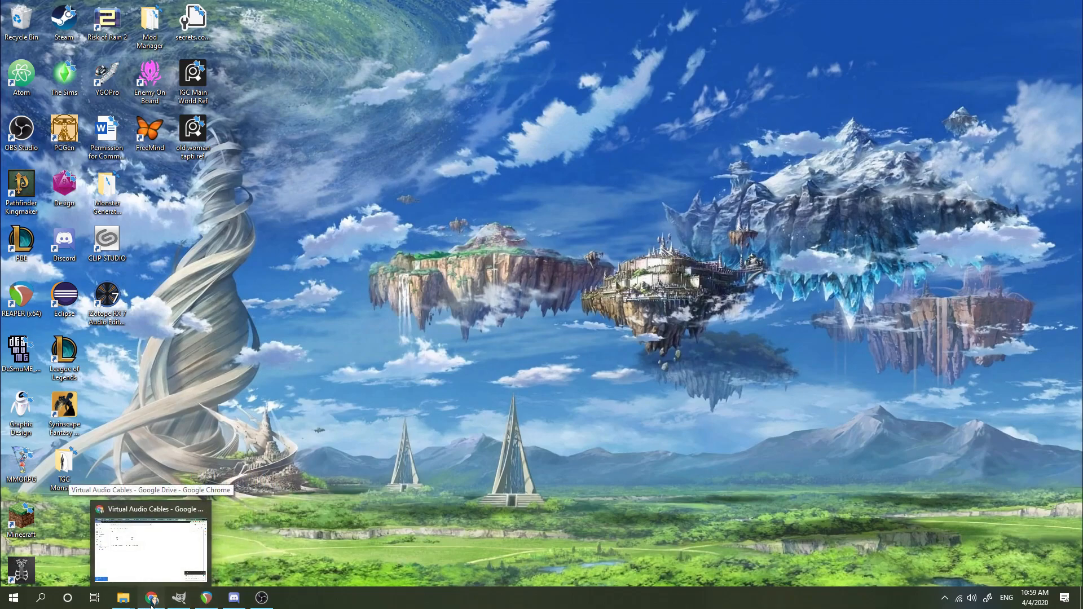
{"action": "left_click", "coordinate": [151, 606]}
{"action": "key", "text": "ctrl+Tab"}
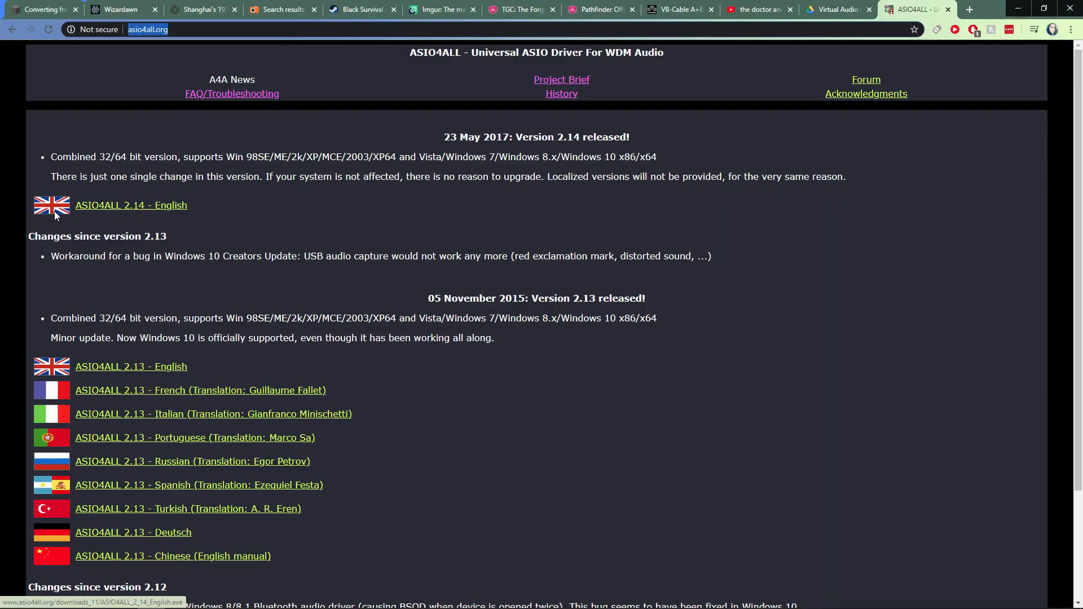
{"action": "scroll", "coordinate": [140, 203], "scroll_direction": "down", "scroll_amount": 3}
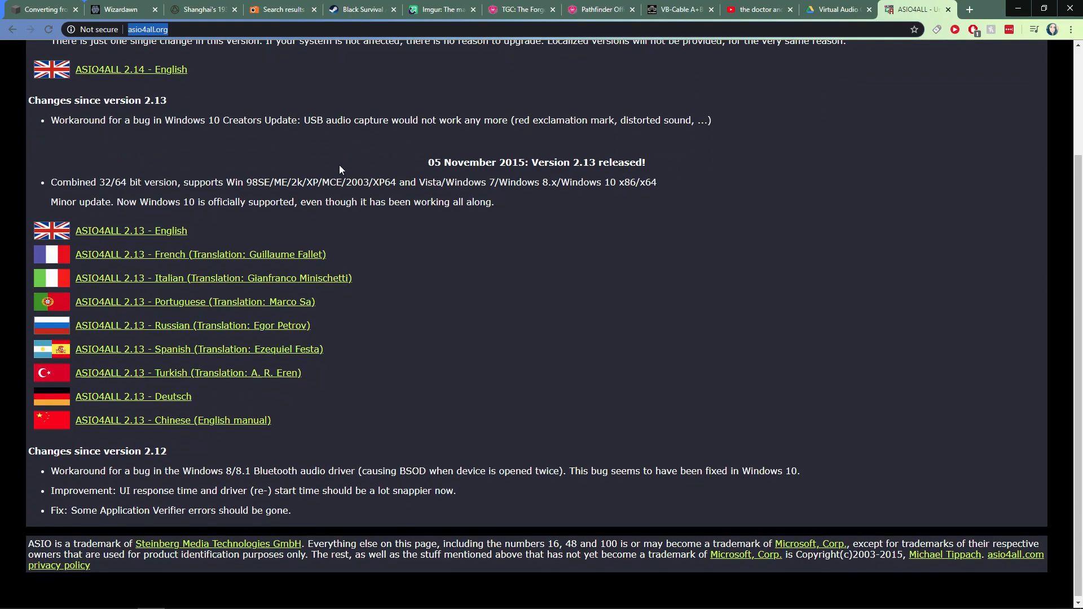
{"action": "scroll", "coordinate": [242, 225], "scroll_direction": "up", "scroll_amount": 3}
{"action": "left_click", "coordinate": [126, 203]}
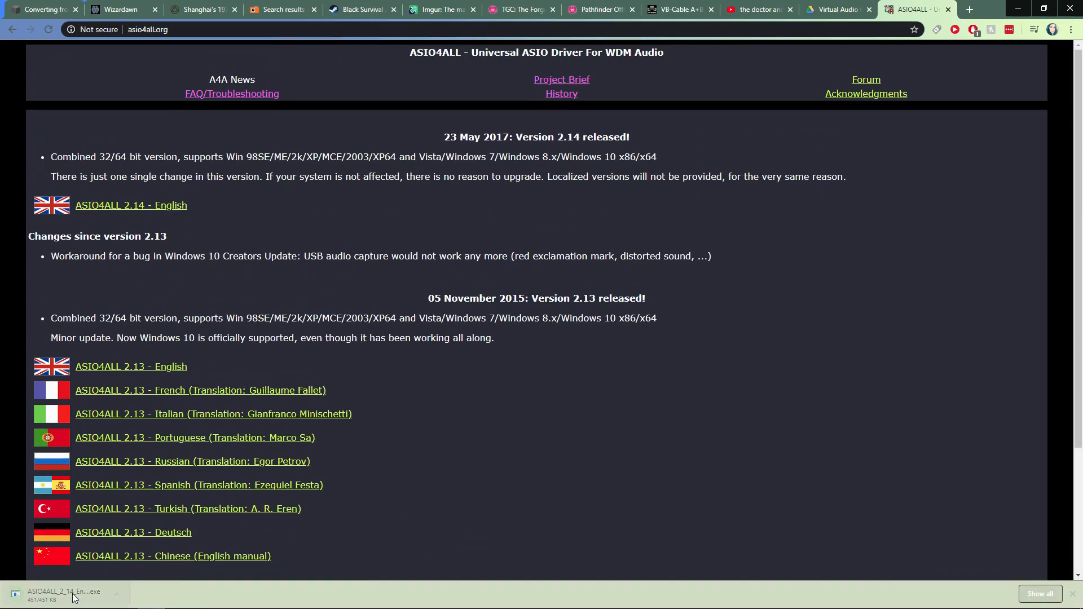
Step: Launch the downloaded ASIO4ALL 2.14 installer and cancel its setup wizard
{"action": "left_click", "coordinate": [63, 595]}
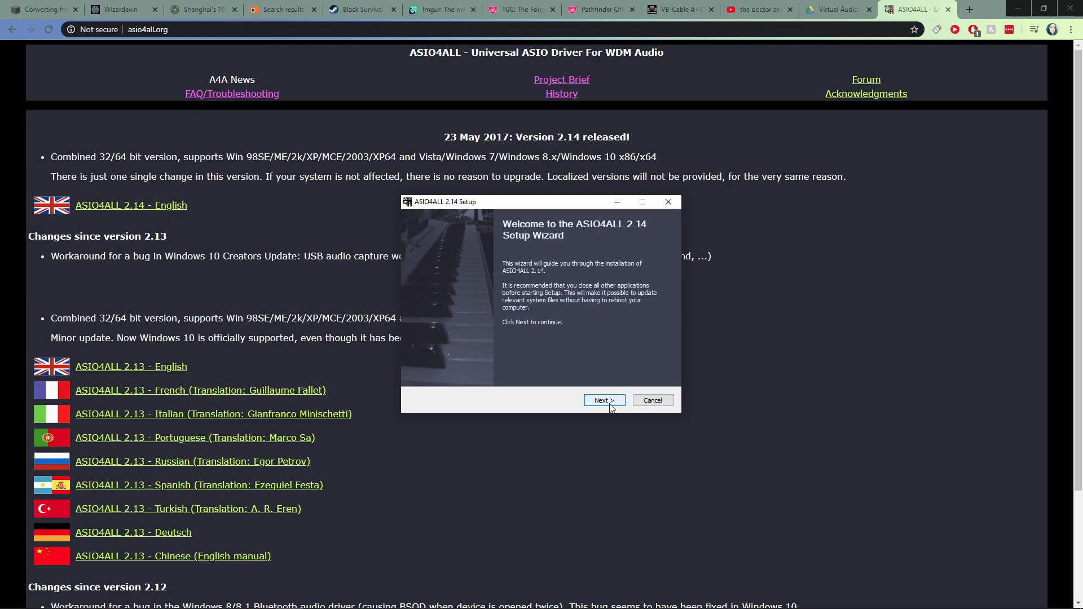
{"action": "left_click", "coordinate": [660, 405]}
{"action": "left_click", "coordinate": [569, 348]}
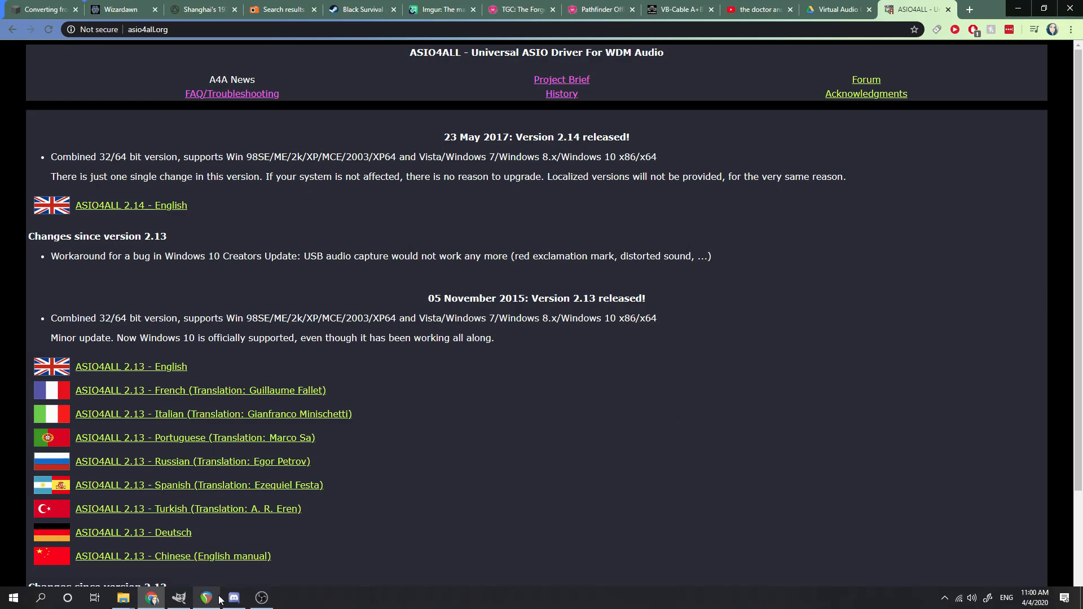
Step: Switch to REAPER, view the available track options for track 4 and dismiss them
{"action": "left_click", "coordinate": [220, 600]}
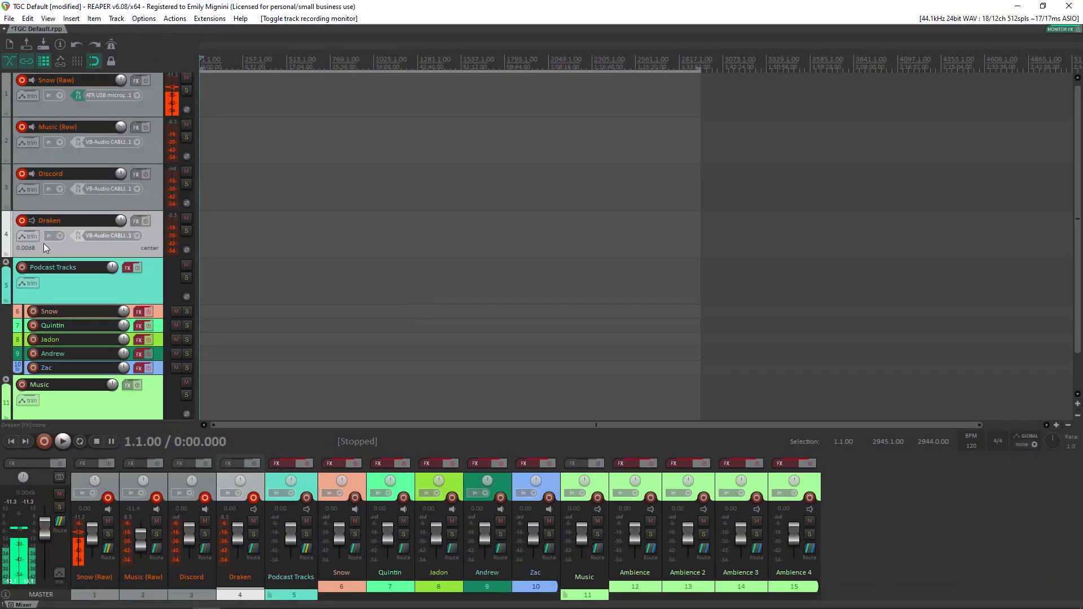
{"action": "right_click", "coordinate": [92, 253]}
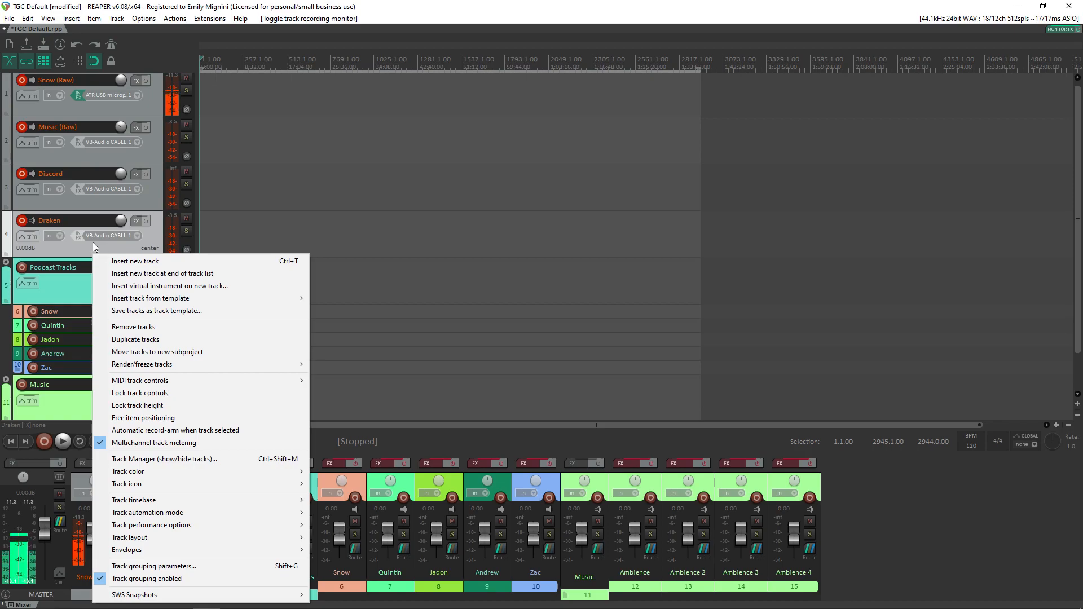
{"action": "left_click", "coordinate": [68, 218]}
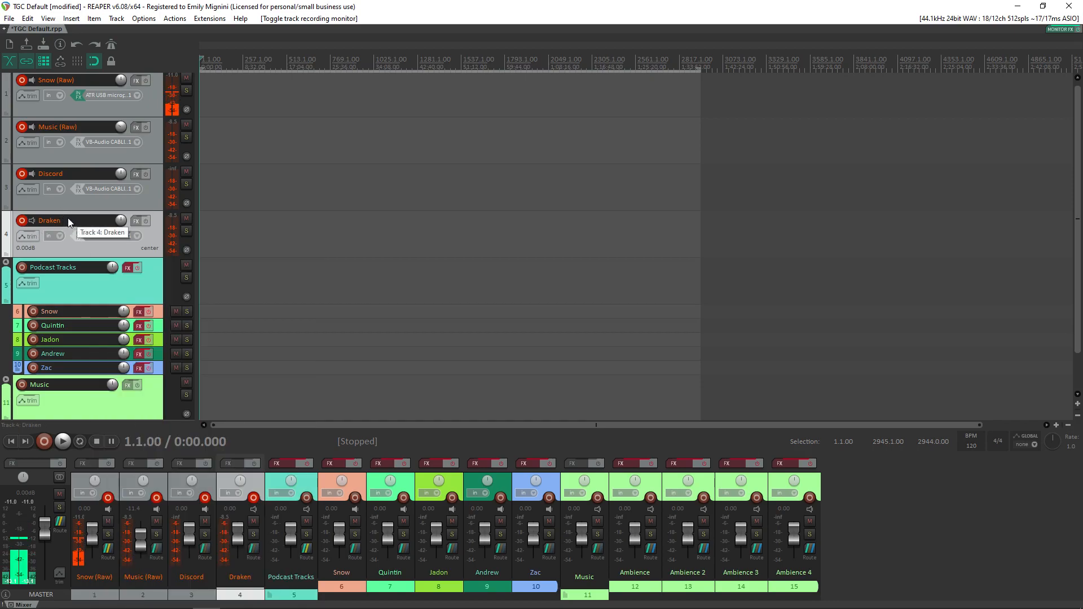
Step: Open the name of track 4 for editing and close it without entering a new name
{"action": "double_click", "coordinate": [68, 218]}
{"action": "key", "text": "Escape"}
{"action": "right_click", "coordinate": [76, 224]}
{"action": "left_click", "coordinate": [77, 223]}
{"action": "double_click", "coordinate": [76, 226]}
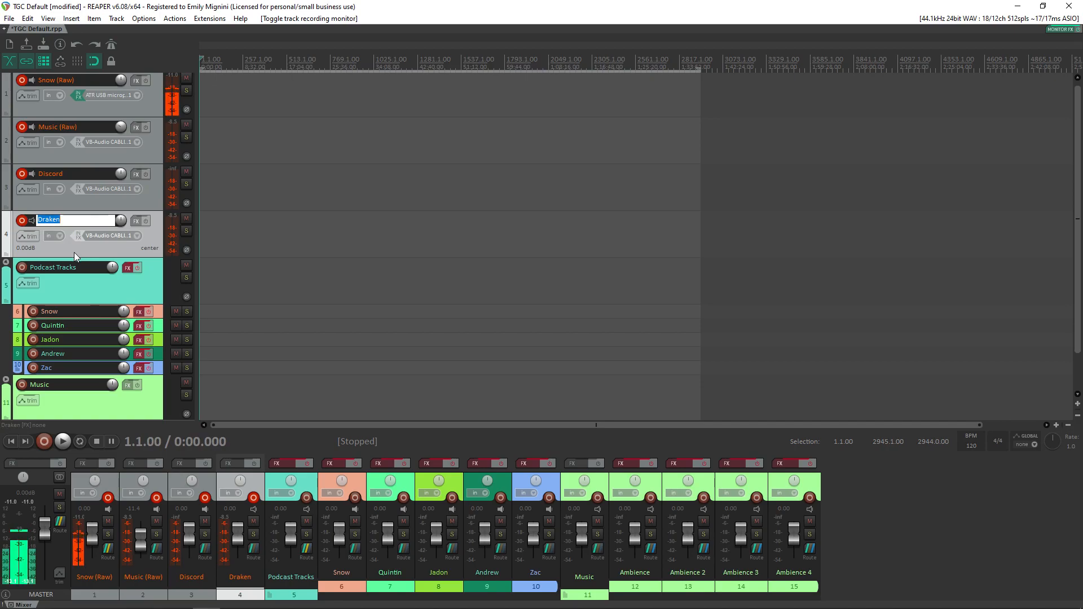
{"action": "key", "text": "Return"}
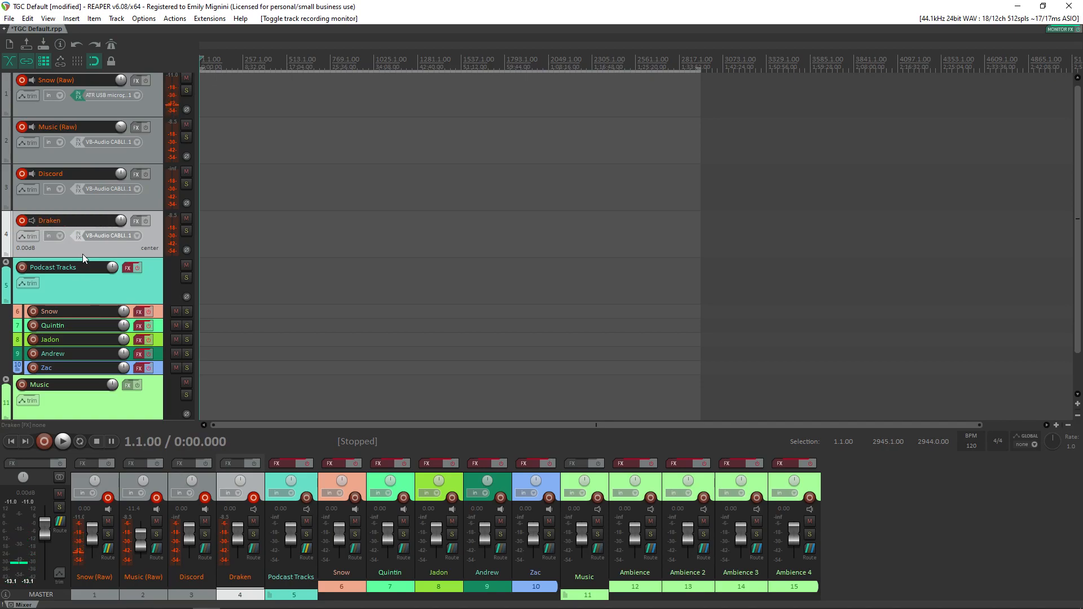
Step: Toggle record arming and record monitoring on track 4, then restore both to their original states
{"action": "left_click", "coordinate": [22, 221]}
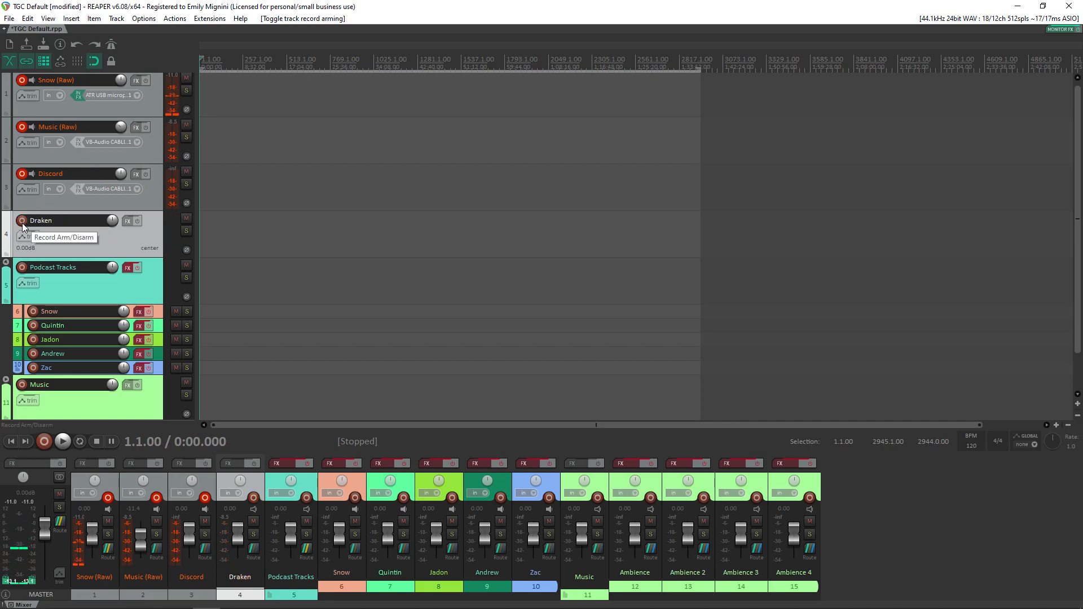
{"action": "left_click", "coordinate": [22, 221]}
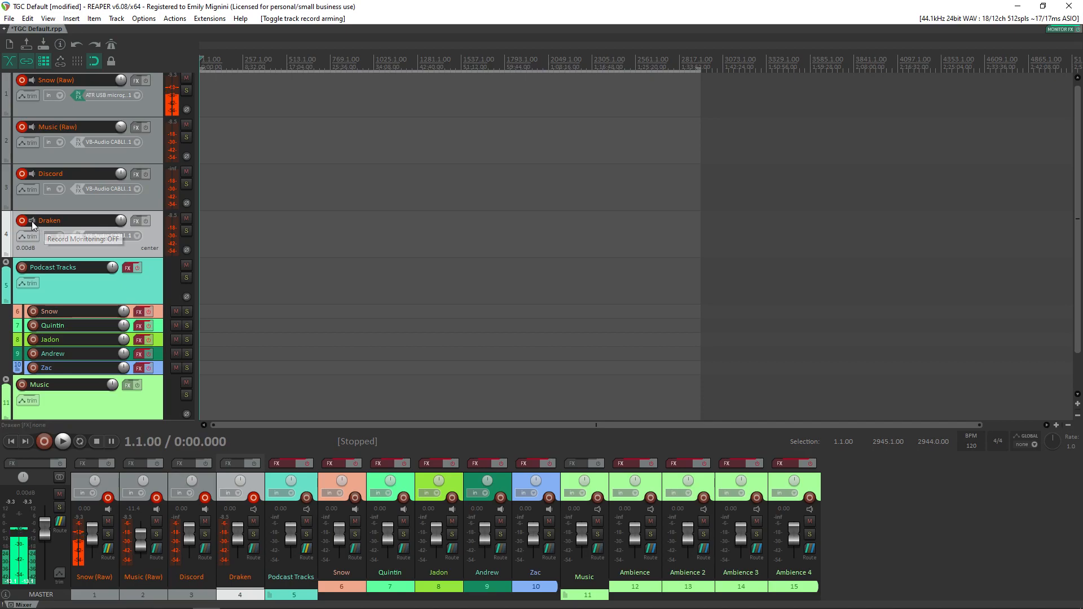
{"action": "left_click", "coordinate": [31, 221]}
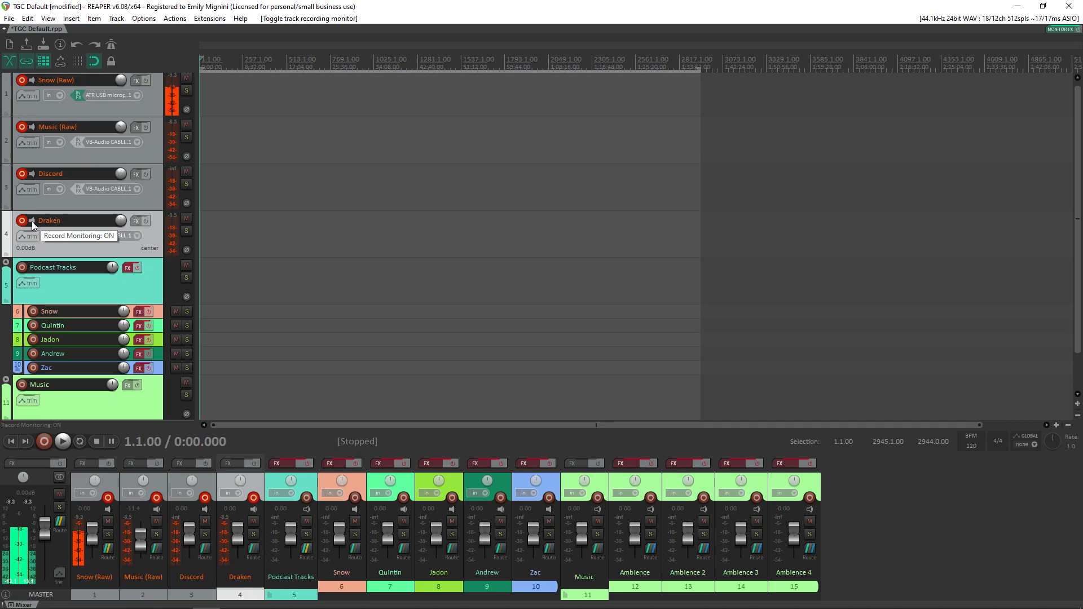
{"action": "left_click", "coordinate": [32, 221]}
{"action": "left_click", "coordinate": [31, 222]}
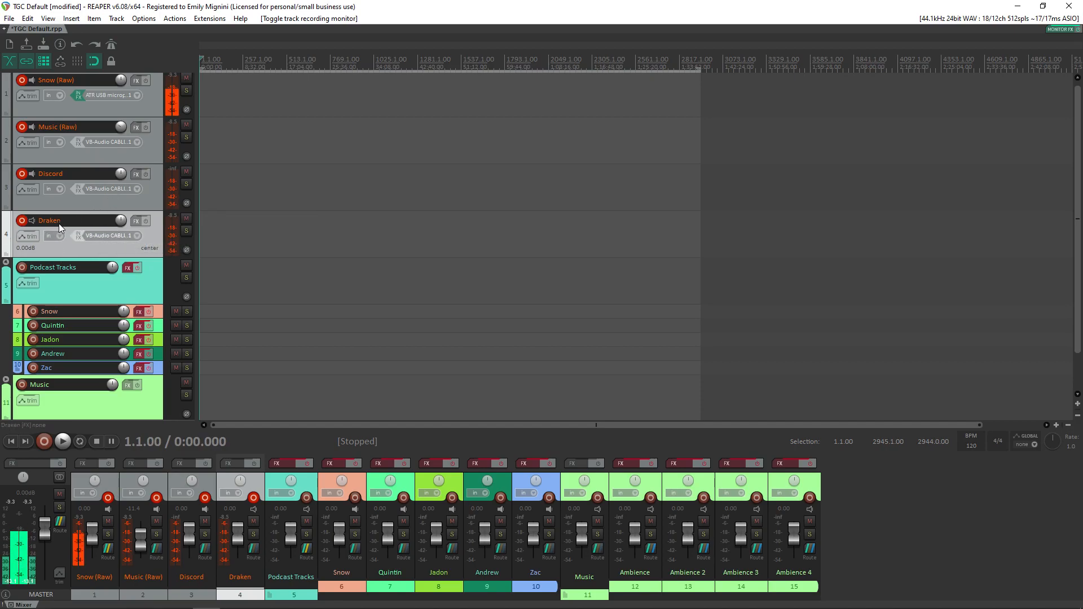
Step: In the audio device preferences, set the audio system to ASIO with the ASIO4ALL v2 driver and enable inputs
{"action": "left_click", "coordinate": [149, 21]}
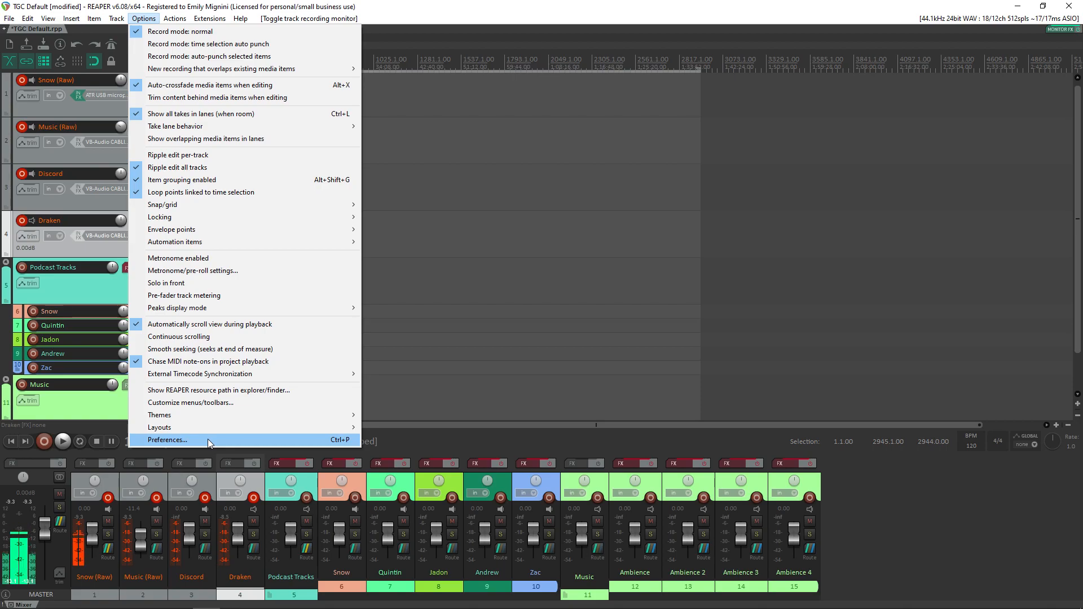
{"action": "left_click", "coordinate": [208, 439]}
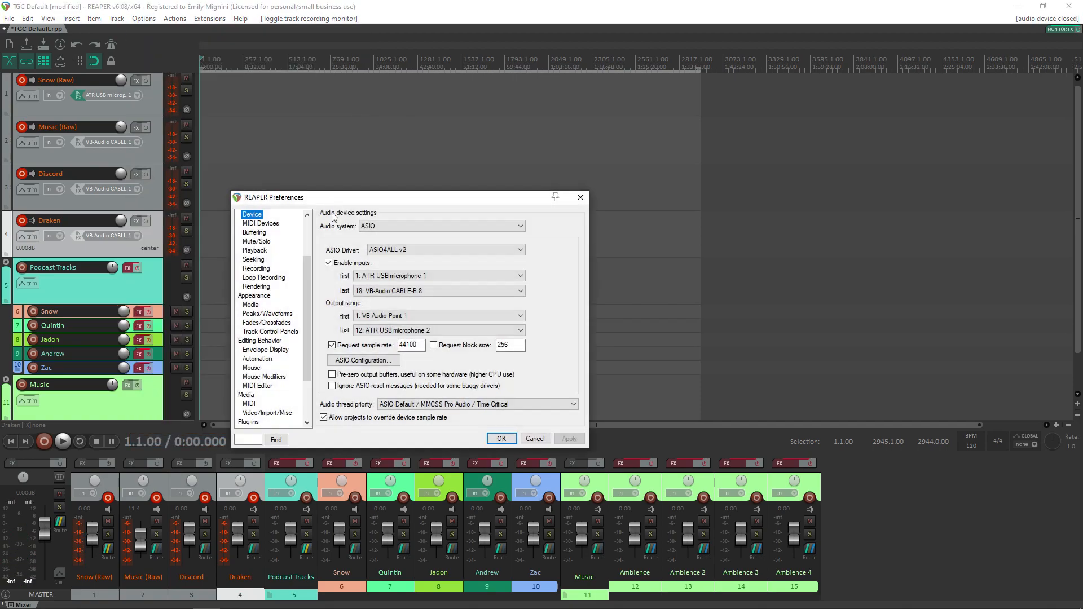
{"action": "left_click", "coordinate": [381, 228]}
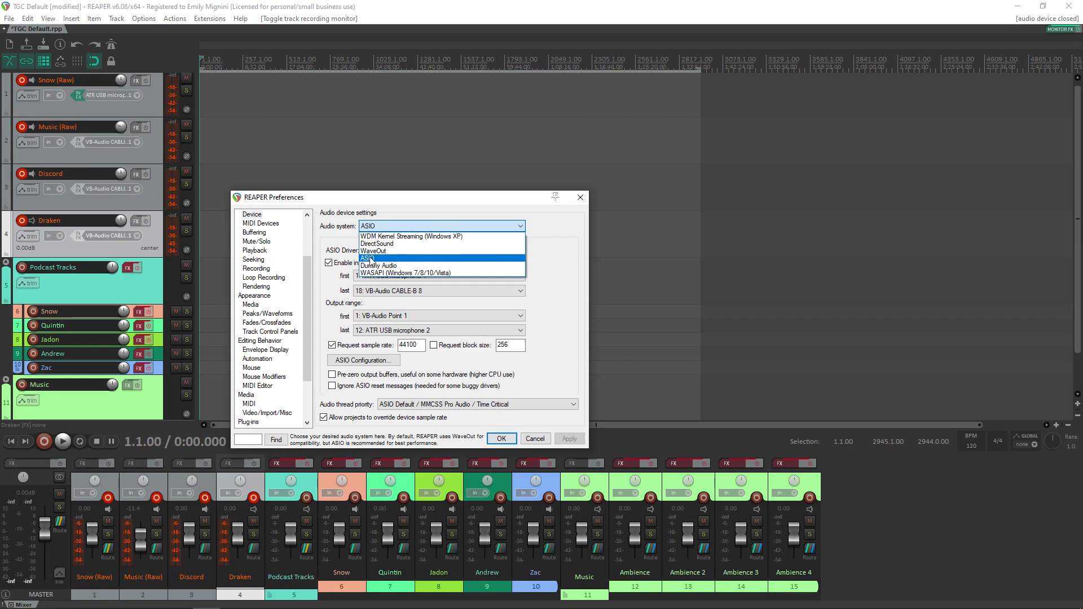
{"action": "left_click", "coordinate": [376, 257]}
{"action": "left_click", "coordinate": [395, 250]}
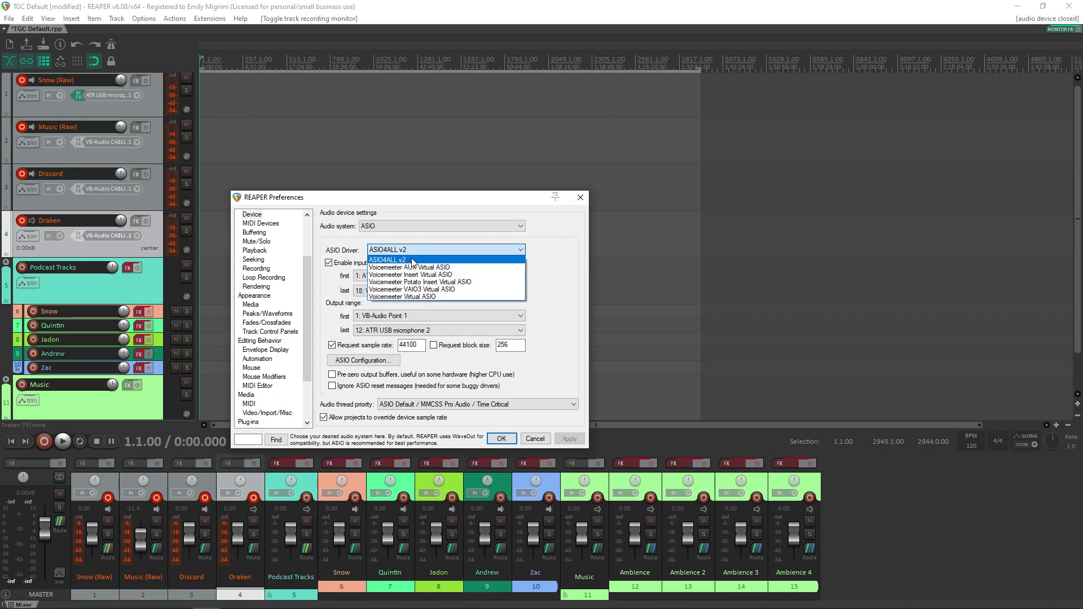
{"action": "left_click", "coordinate": [392, 260]}
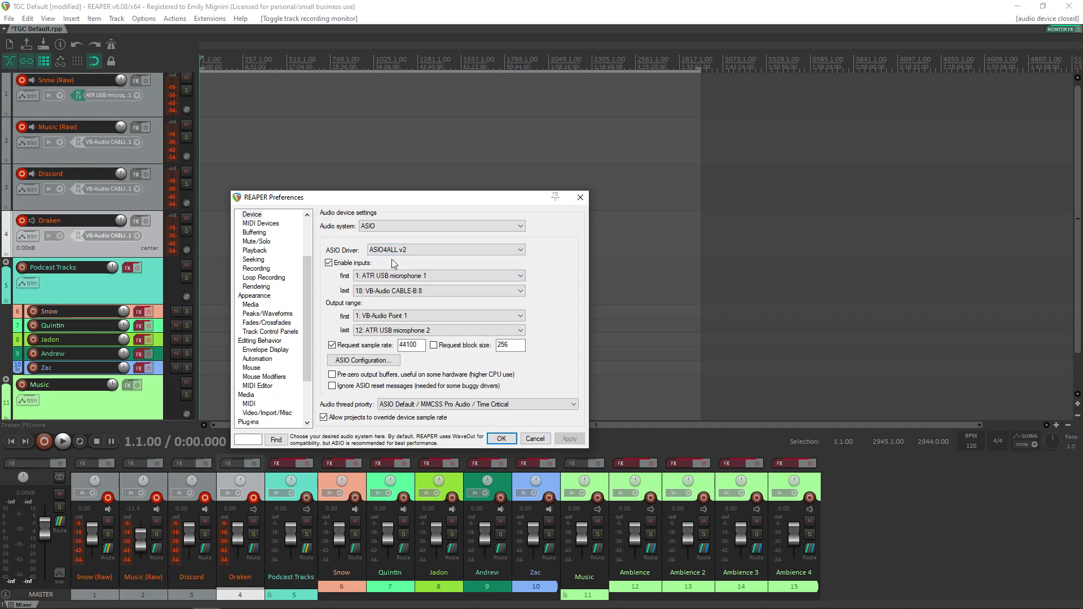
{"action": "left_click", "coordinate": [328, 264]}
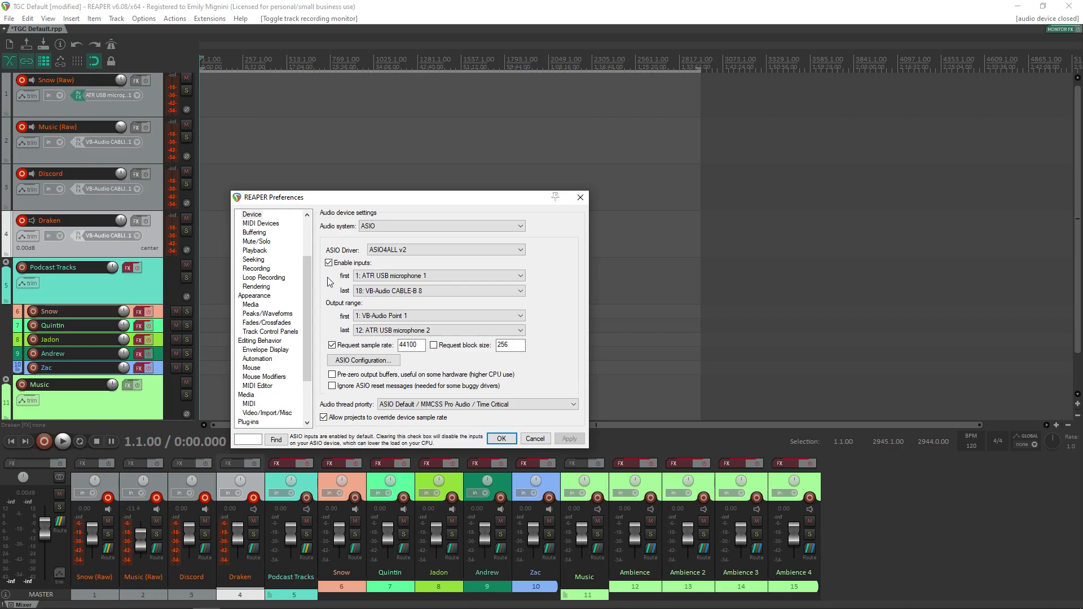
Step: Show the ASIO4ALL configuration beside the preferences, switching it to the simple view and back to the advanced options
{"action": "left_click", "coordinate": [348, 364]}
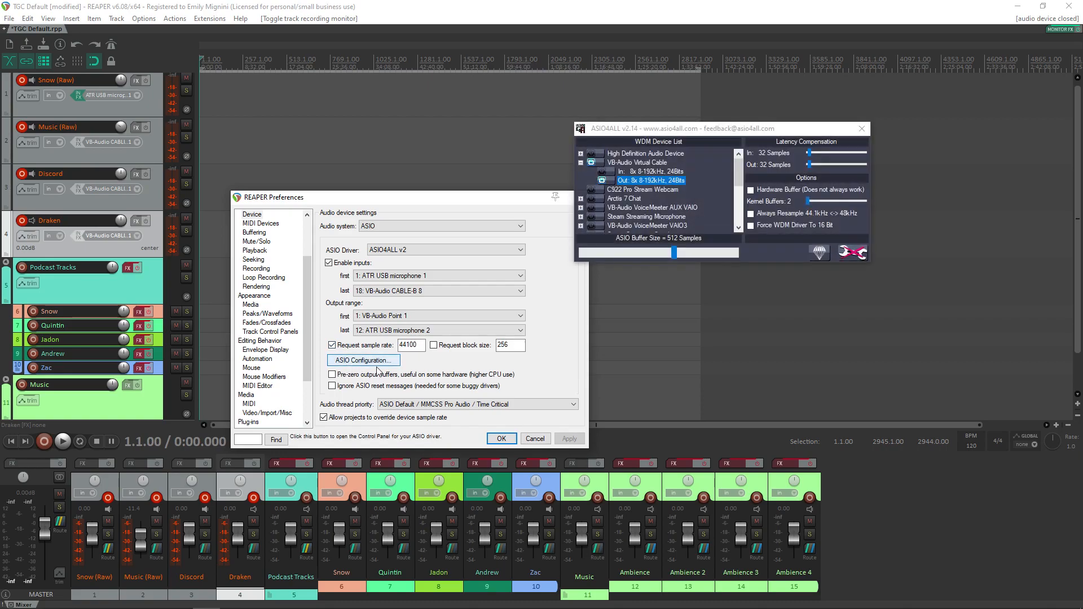
{"action": "left_click_drag", "start_coordinate": [689, 136], "coordinate": [463, 151]}
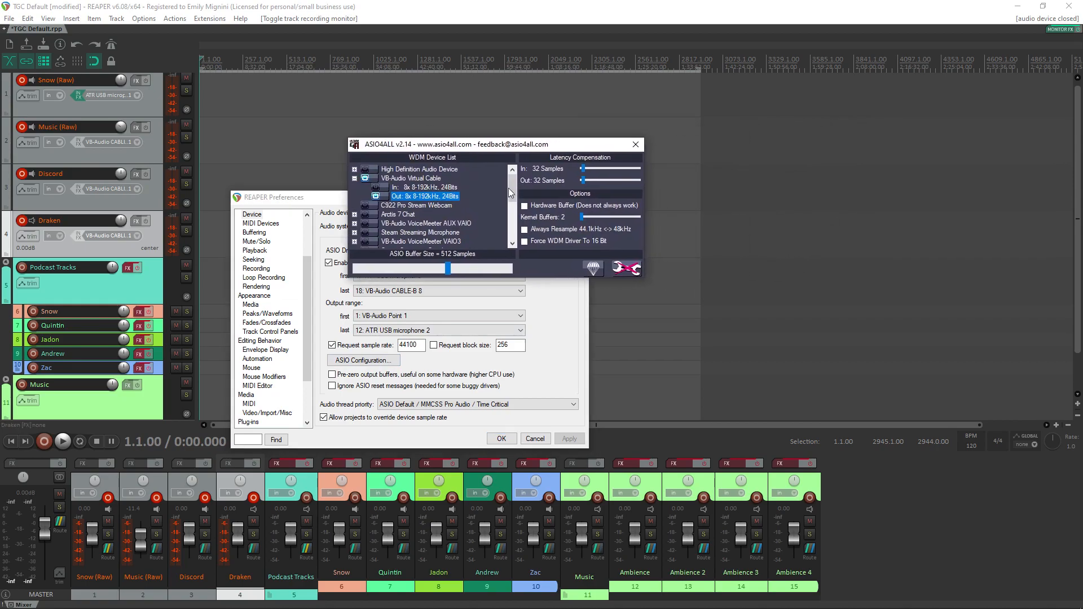
{"action": "left_click_drag", "start_coordinate": [511, 191], "coordinate": [512, 205]}
{"action": "left_click", "coordinate": [626, 269]}
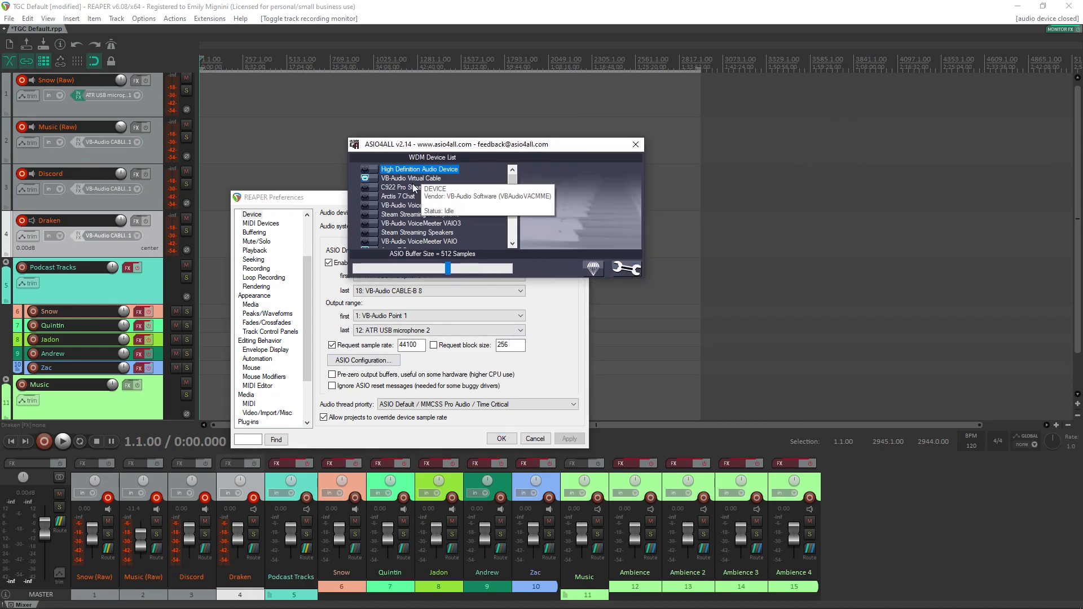
{"action": "left_click", "coordinate": [630, 271]}
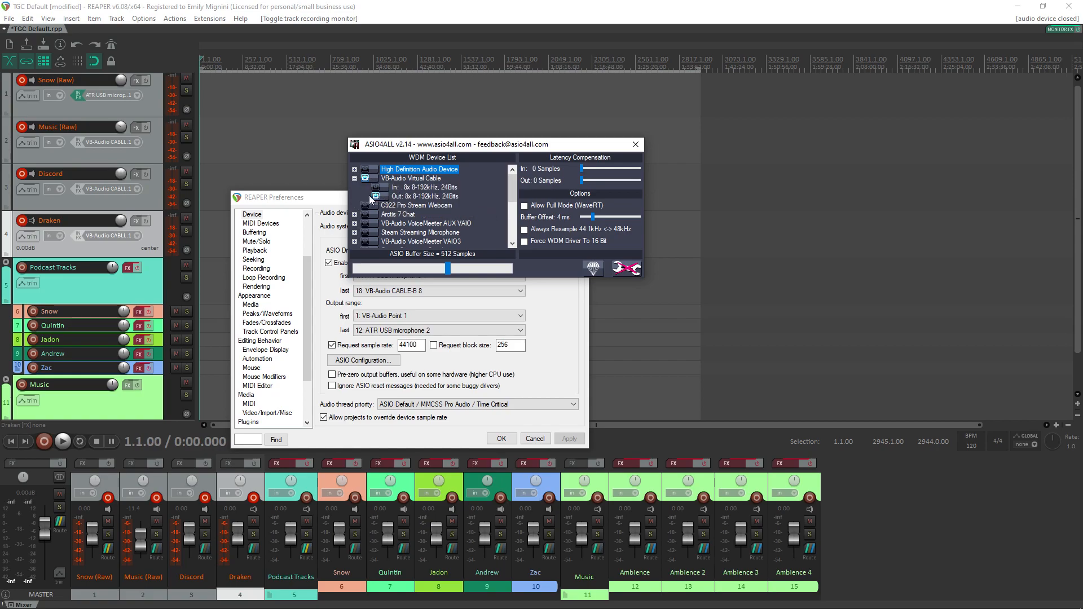
Step: Examine the channels of the ATR USB microphone, VB-Audio Cable A and VB-Audio Cable B in the ASIO4ALL device list, and close it
{"action": "scroll", "coordinate": [418, 220], "scroll_direction": "down", "scroll_amount": 3}
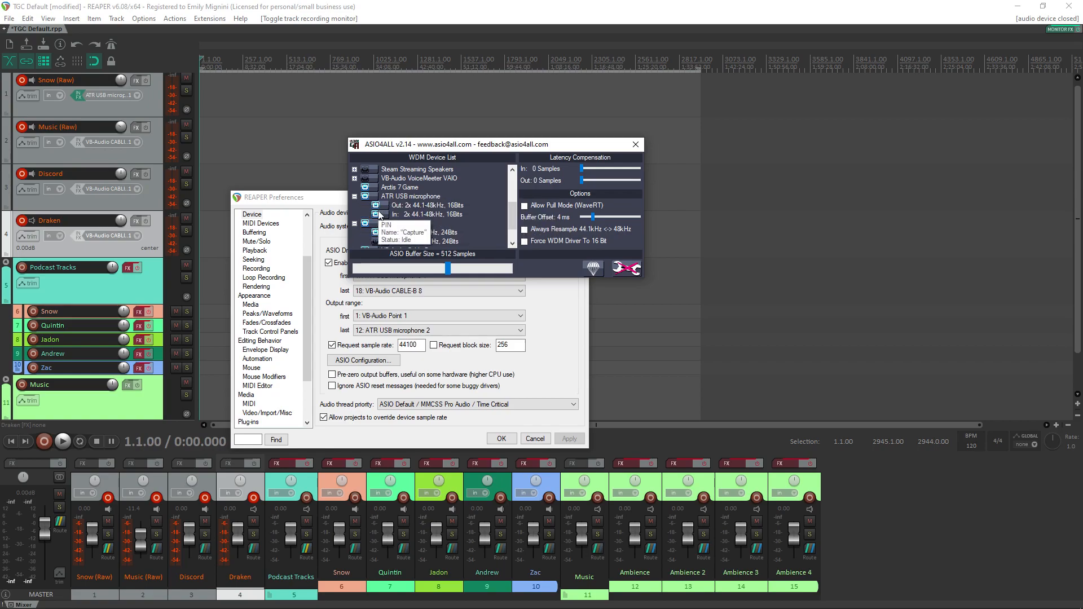
{"action": "left_click", "coordinate": [355, 196]}
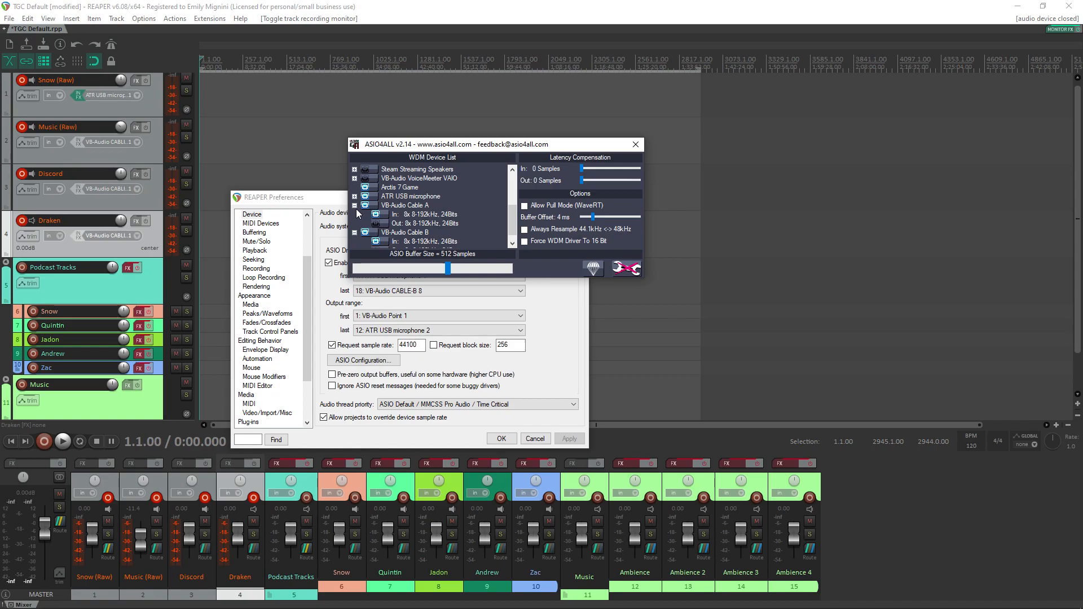
{"action": "scroll", "coordinate": [356, 210], "scroll_direction": "down", "scroll_amount": 1}
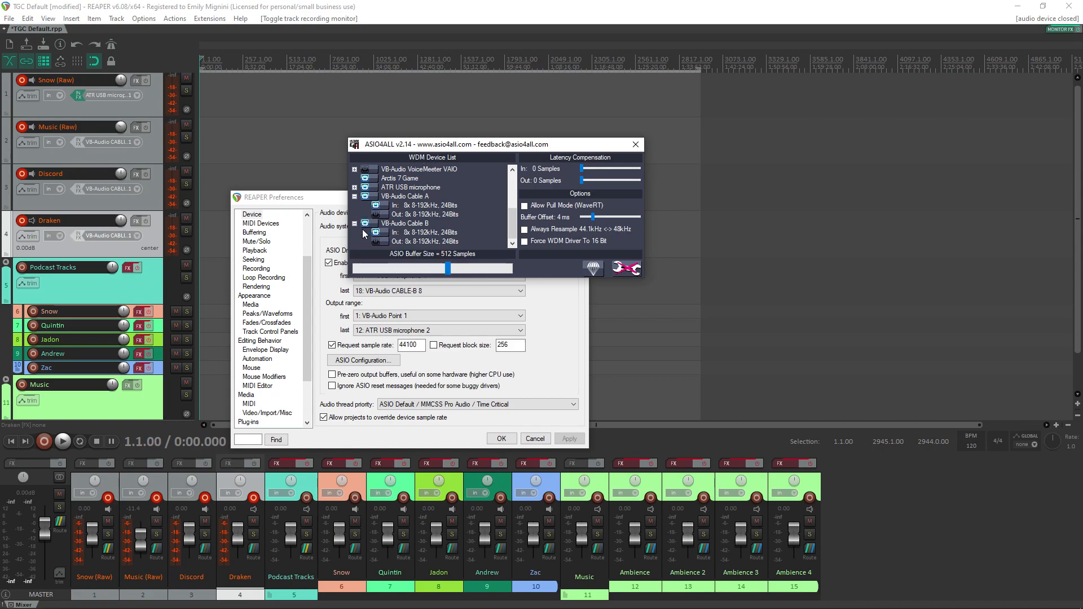
{"action": "left_click", "coordinate": [354, 195]}
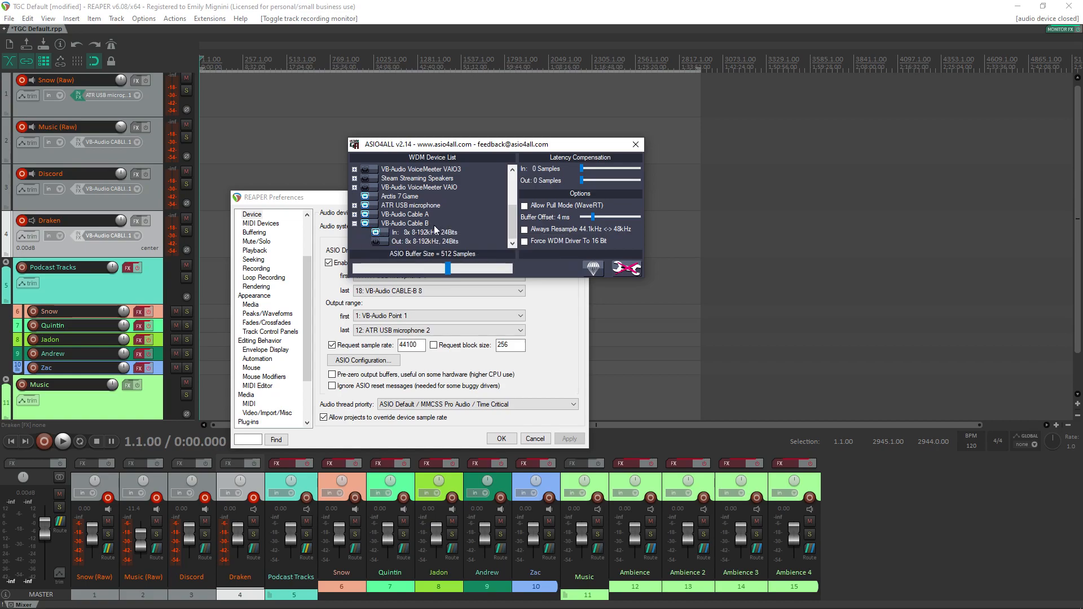
{"action": "left_click", "coordinate": [355, 225]}
{"action": "left_click", "coordinate": [355, 233]}
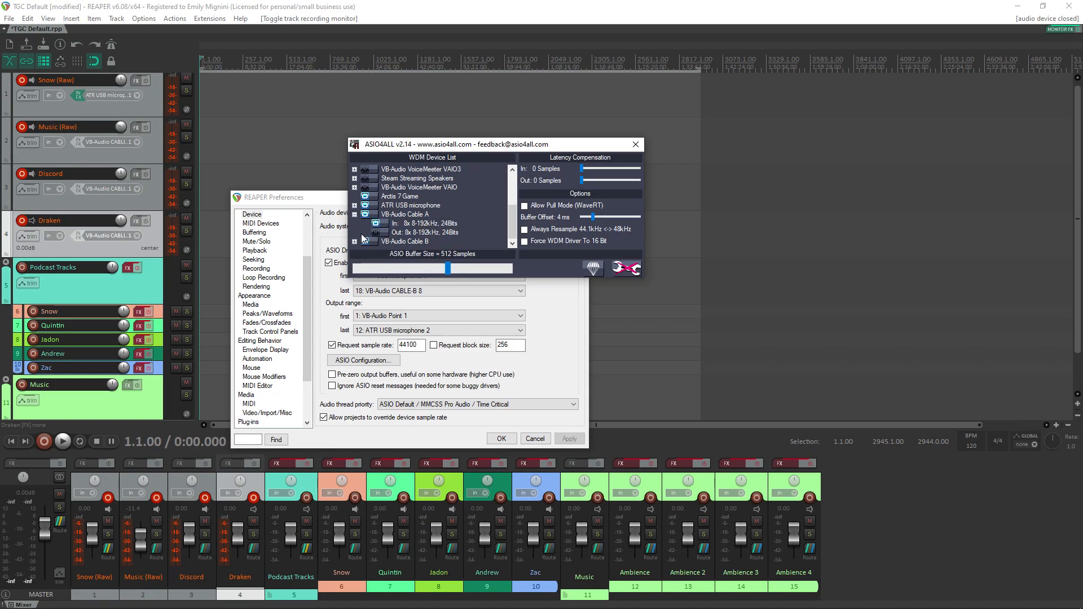
{"action": "left_click", "coordinate": [355, 241]}
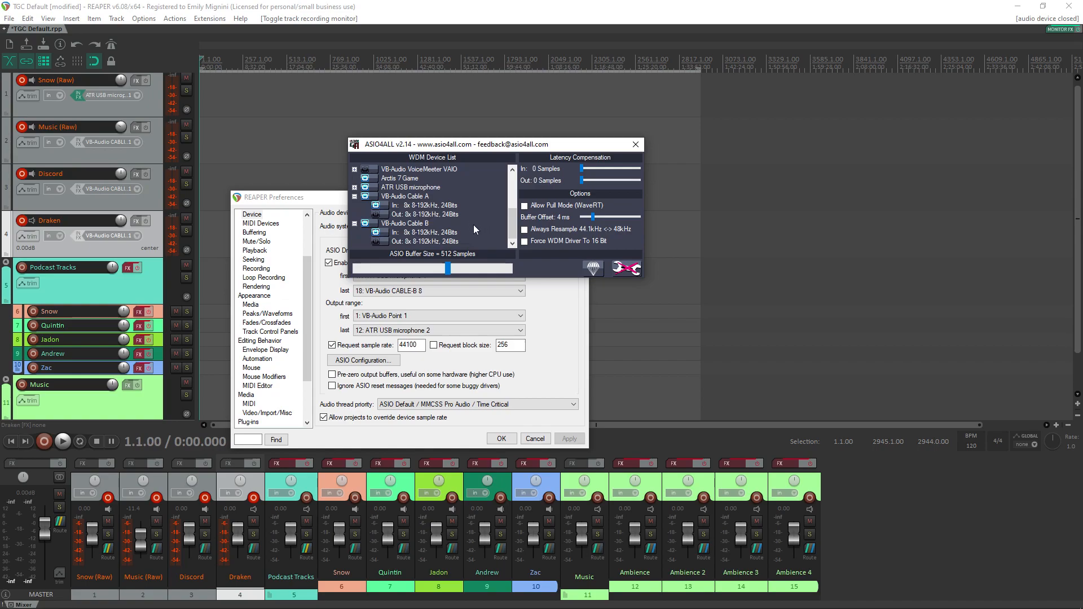
{"action": "left_click", "coordinate": [355, 187]}
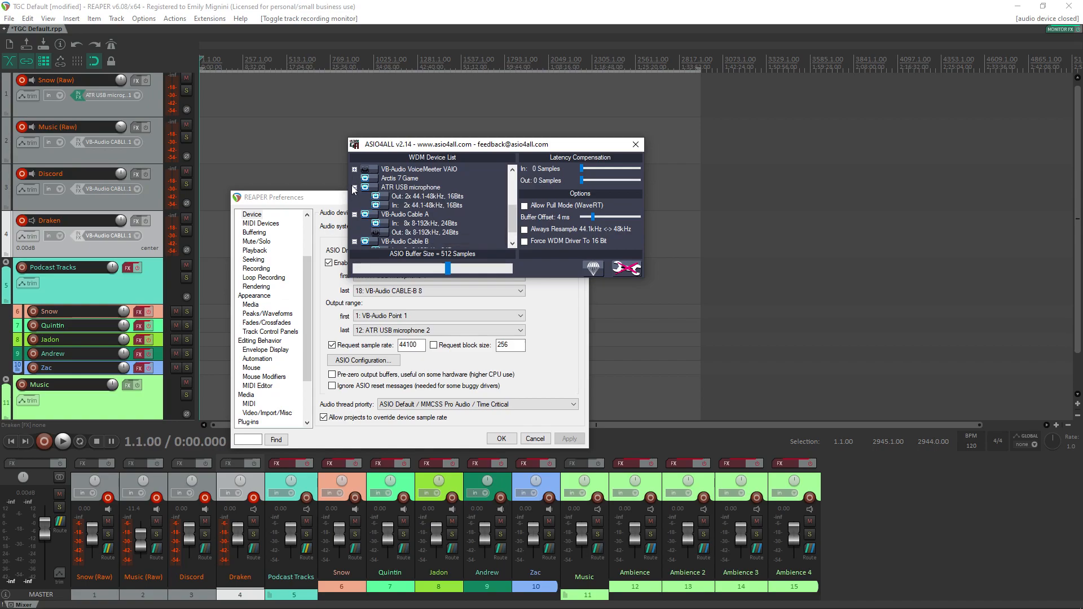
{"action": "scroll", "coordinate": [464, 205], "scroll_direction": "up", "scroll_amount": 2}
{"action": "scroll", "coordinate": [363, 223], "scroll_direction": "up", "scroll_amount": 2}
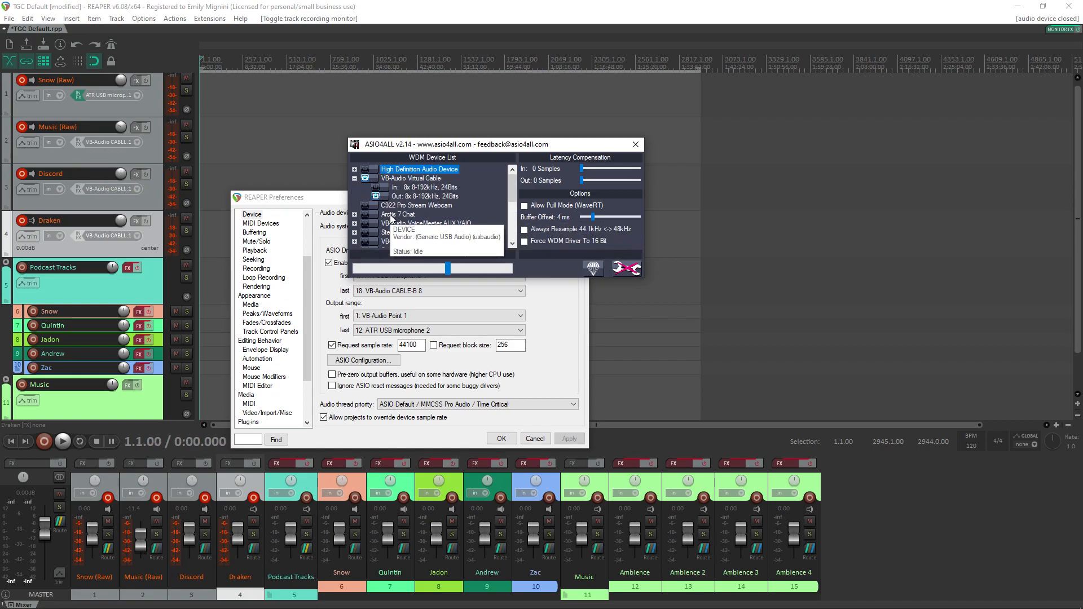
{"action": "left_click", "coordinate": [634, 145]}
Step: Keep the ASIO4ALL v2 driver and set the input range from 1: ATR USB microphone 1 to 18: VB-Audio CABLE-B 8
{"action": "left_click_drag", "start_coordinate": [441, 204], "coordinate": [502, 148]}
{"action": "left_click", "coordinate": [520, 219]}
{"action": "left_click", "coordinate": [520, 219]}
{"action": "left_click", "coordinate": [471, 196]}
{"action": "left_click", "coordinate": [466, 205]}
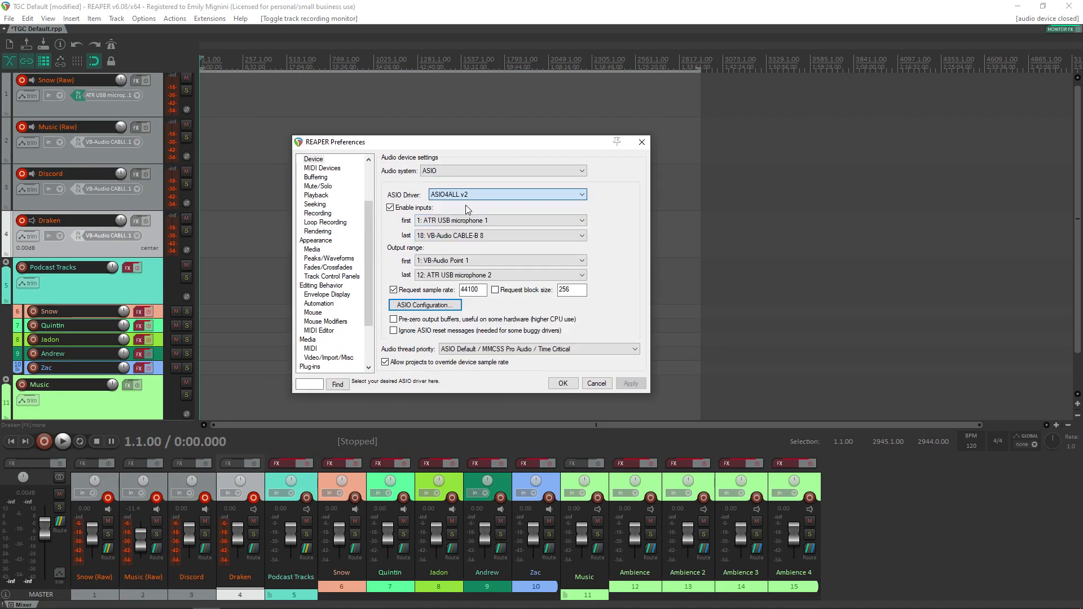
{"action": "left_click", "coordinate": [464, 221]}
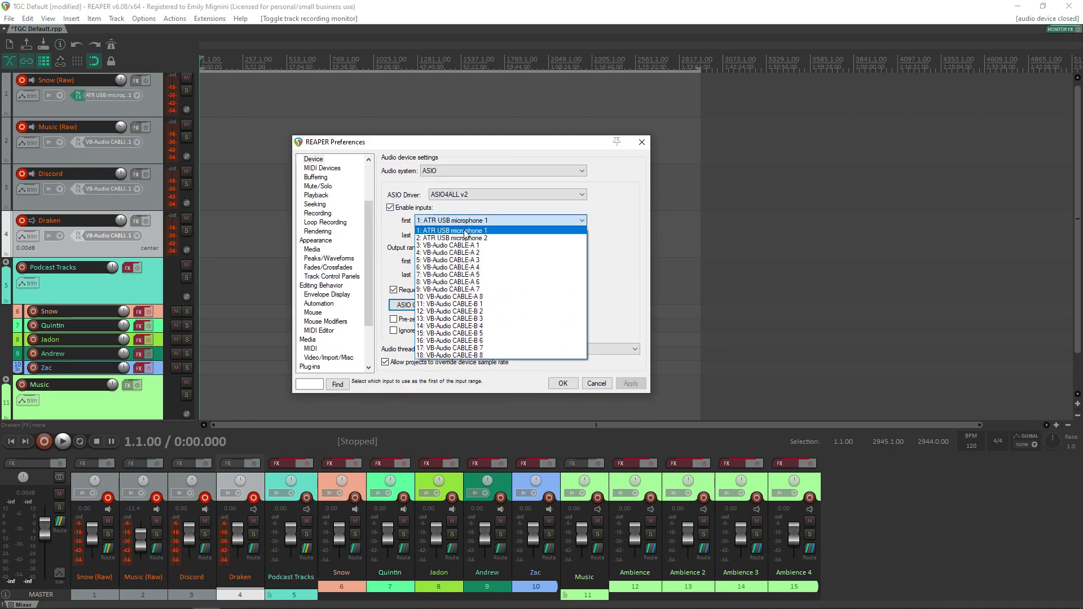
{"action": "left_click", "coordinate": [464, 232]}
{"action": "left_click", "coordinate": [479, 235]}
{"action": "left_click", "coordinate": [472, 368]}
Step: Set the output range from 1: VB-Audio Point 1 to 12: ATR USB microphone 2 and accept the preferences
{"action": "left_click", "coordinate": [503, 262]}
{"action": "left_click", "coordinate": [499, 268]}
{"action": "left_click", "coordinate": [496, 275]}
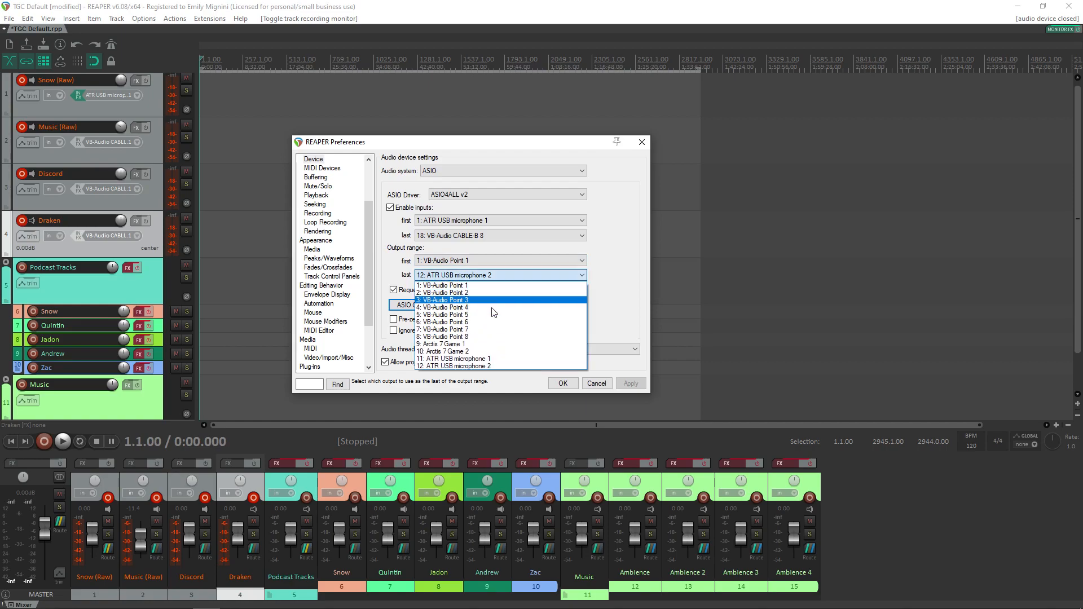
{"action": "left_click", "coordinate": [481, 366]}
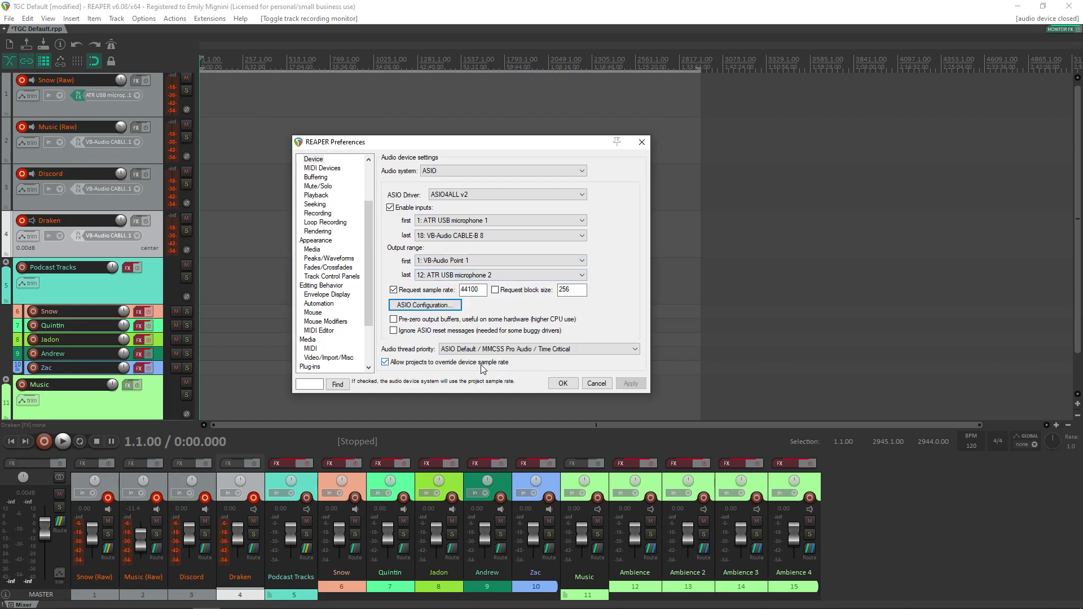
{"action": "left_click", "coordinate": [564, 384]}
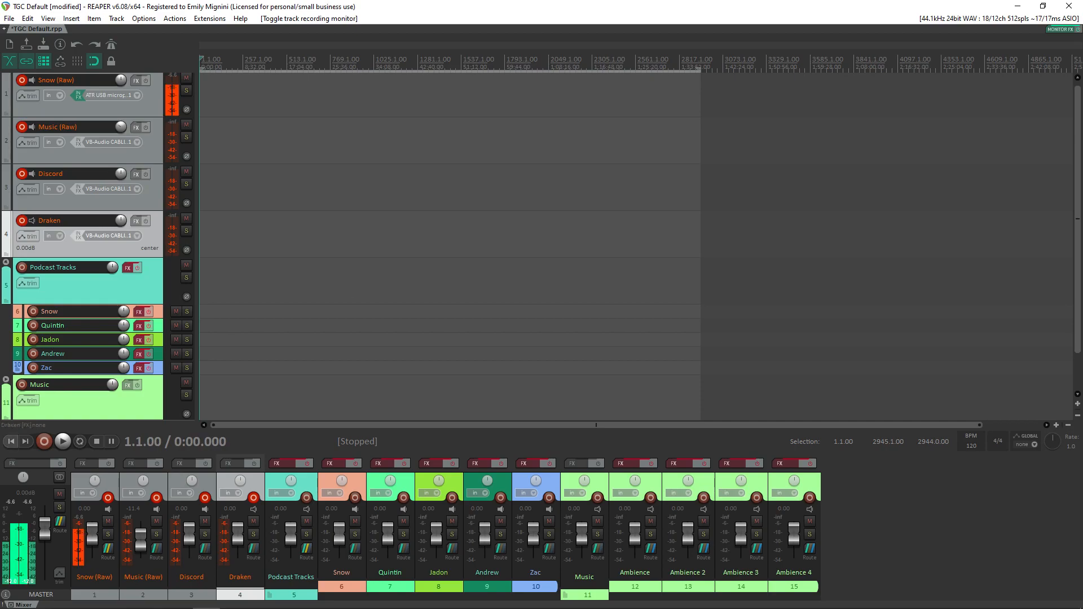
Step: Search Windows for "asio" and open ASIO4ALL v2 Off-Line Settings over the empty arrange area
{"action": "left_click", "coordinate": [5, 601]}
{"action": "type", "text": "asio"}
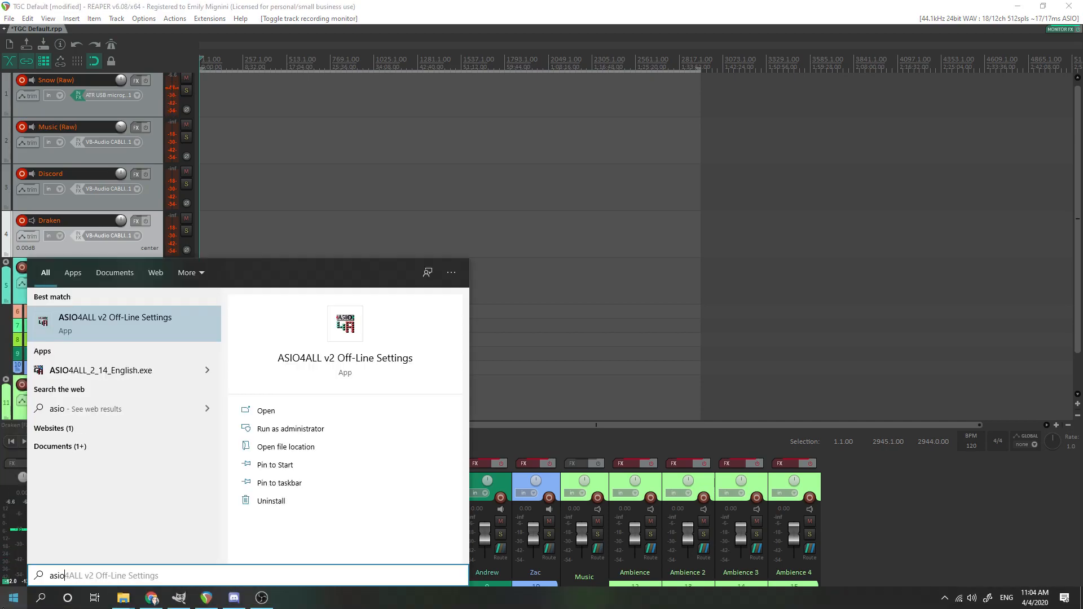
{"action": "key", "text": "Escape"}
{"action": "left_click_drag", "start_coordinate": [640, 191], "coordinate": [716, 165]}
Step: Look through the off-line WDM device list and compare its simple view with the advanced view
{"action": "scroll", "coordinate": [683, 226], "scroll_direction": "down", "scroll_amount": 2}
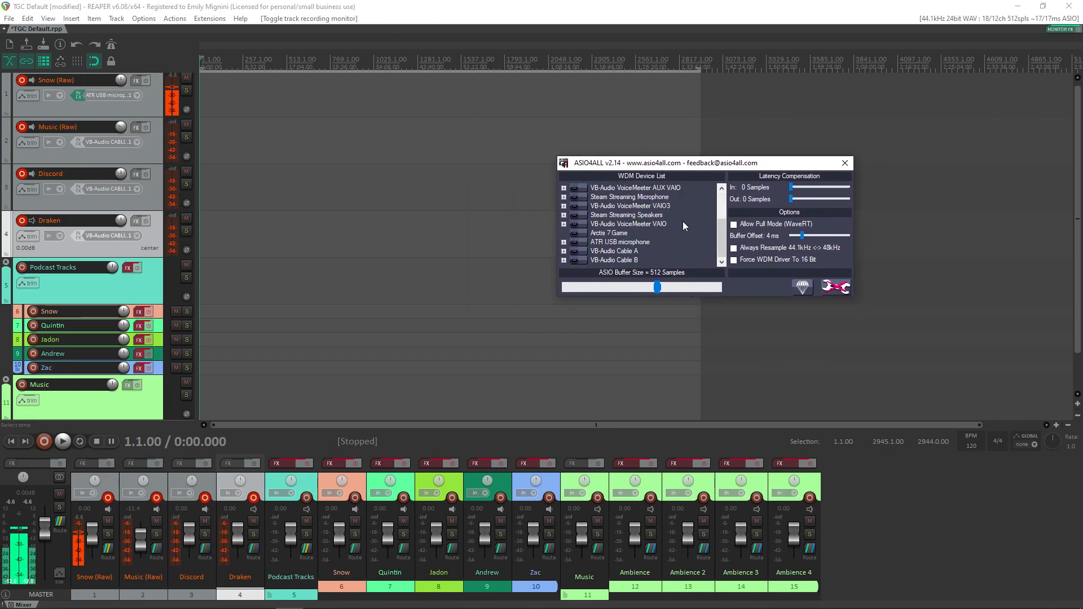
{"action": "scroll", "coordinate": [683, 225], "scroll_direction": "up", "scroll_amount": 2}
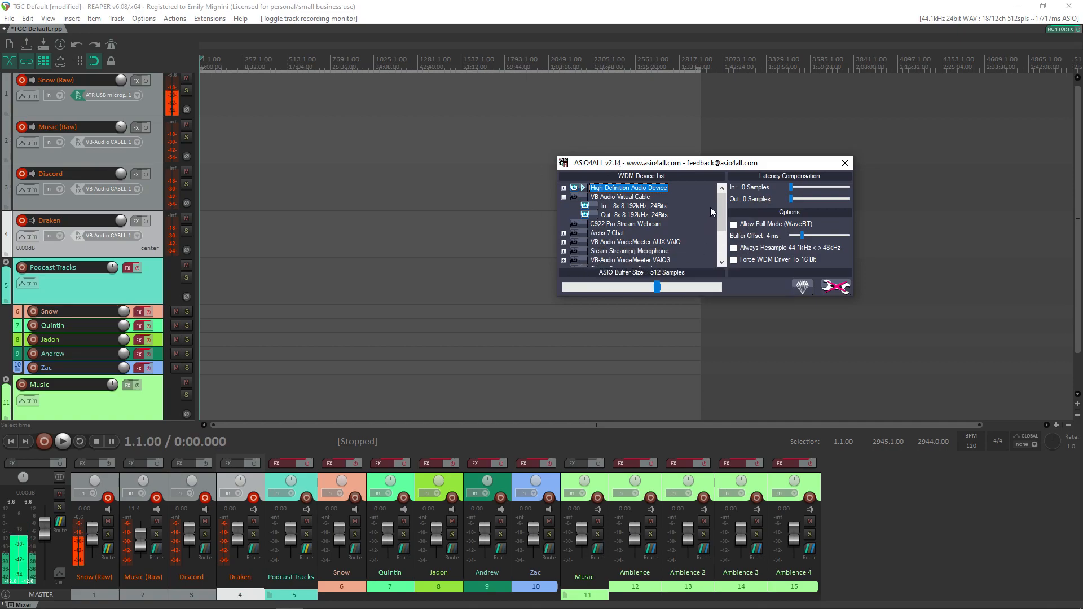
{"action": "left_click", "coordinate": [829, 285]}
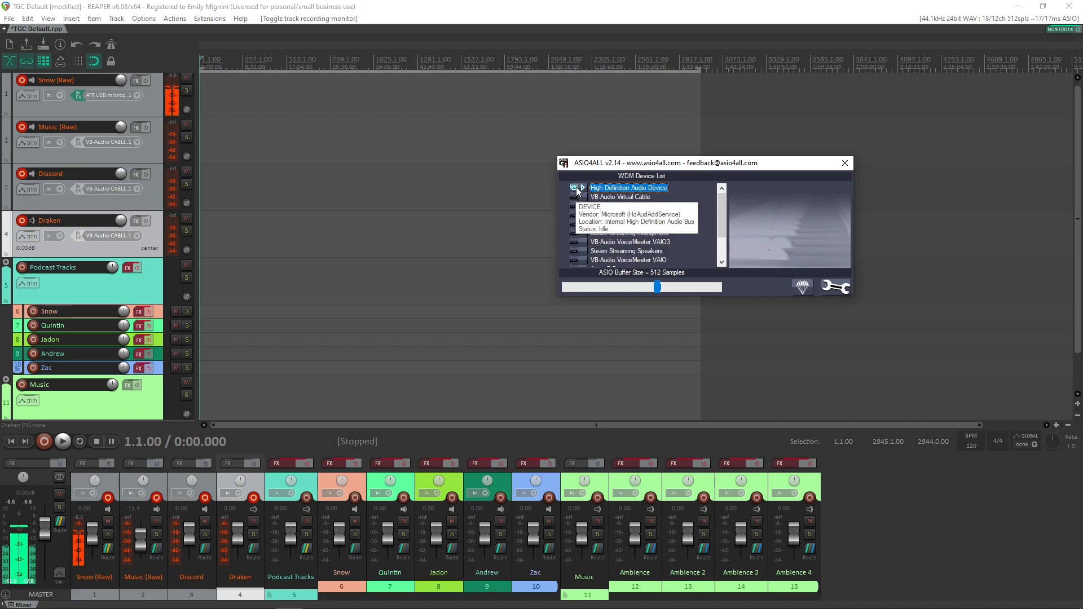
{"action": "left_click", "coordinate": [834, 287]}
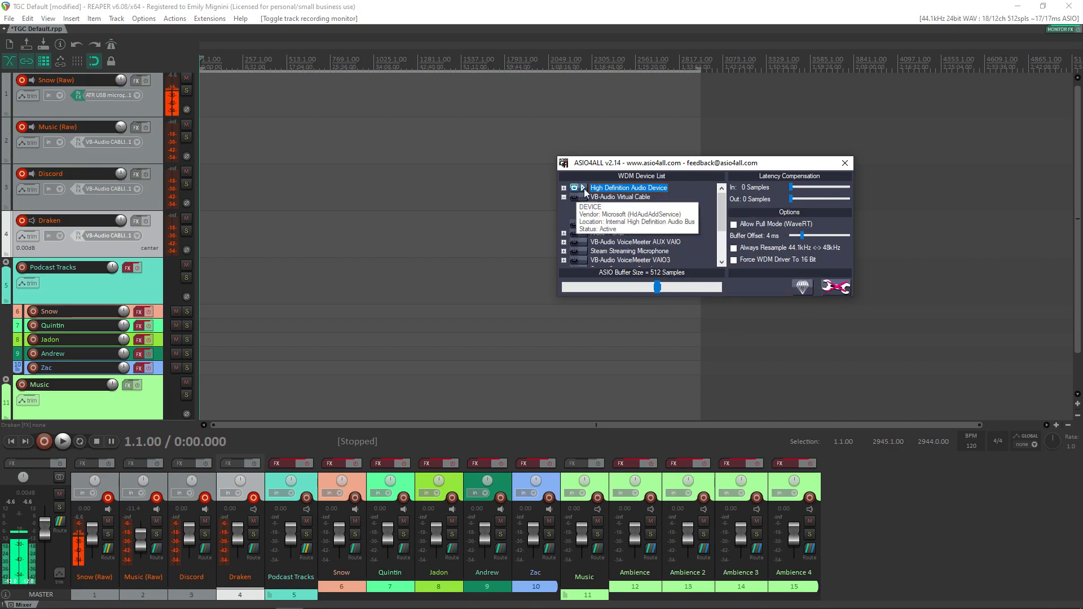
Step: Expand Arctis 7 Chat to inspect its input and output channels, and locate Arctis 7 Game in the device list
{"action": "left_click_drag", "start_coordinate": [722, 205], "coordinate": [722, 210]}
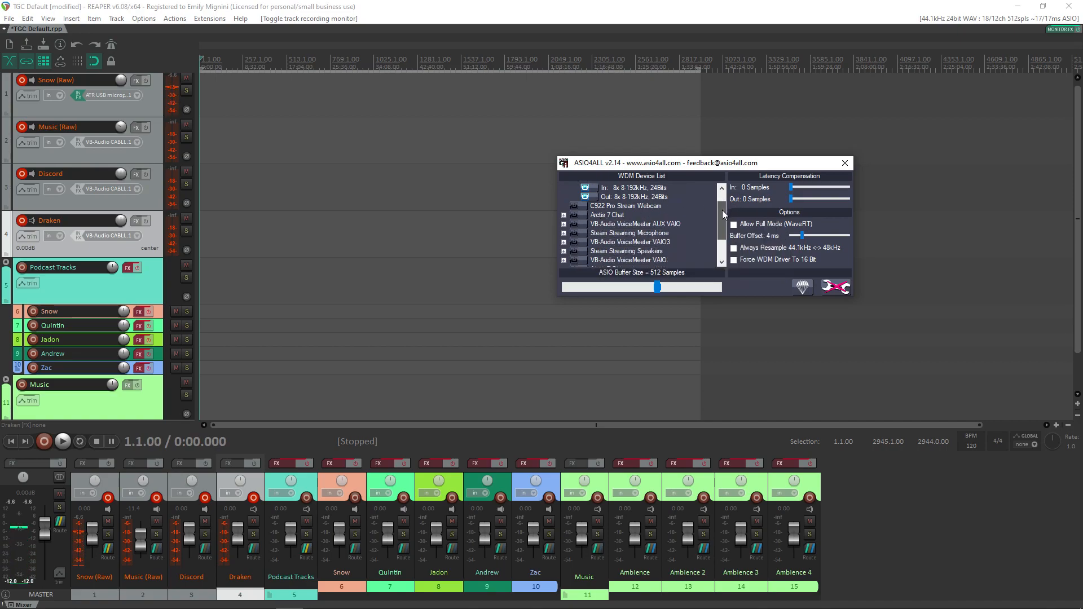
{"action": "left_click", "coordinate": [564, 215]}
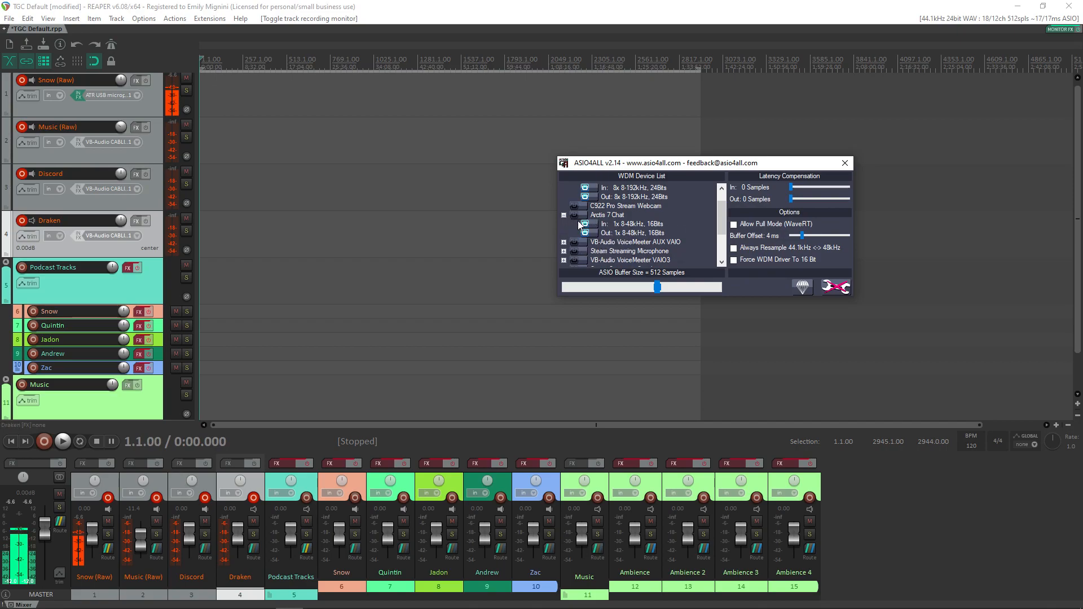
{"action": "scroll", "coordinate": [699, 244], "scroll_direction": "down", "scroll_amount": 2}
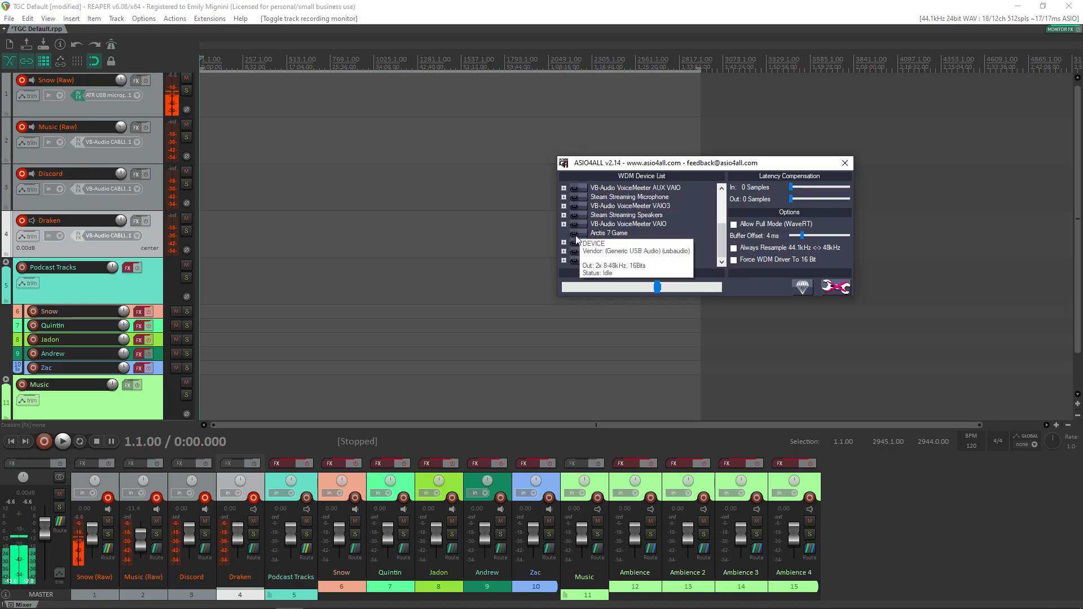
Step: Switch the Arctis 7 Chat device on and back off in the WDM device list
{"action": "scroll", "coordinate": [580, 236], "scroll_direction": "up", "scroll_amount": 2}
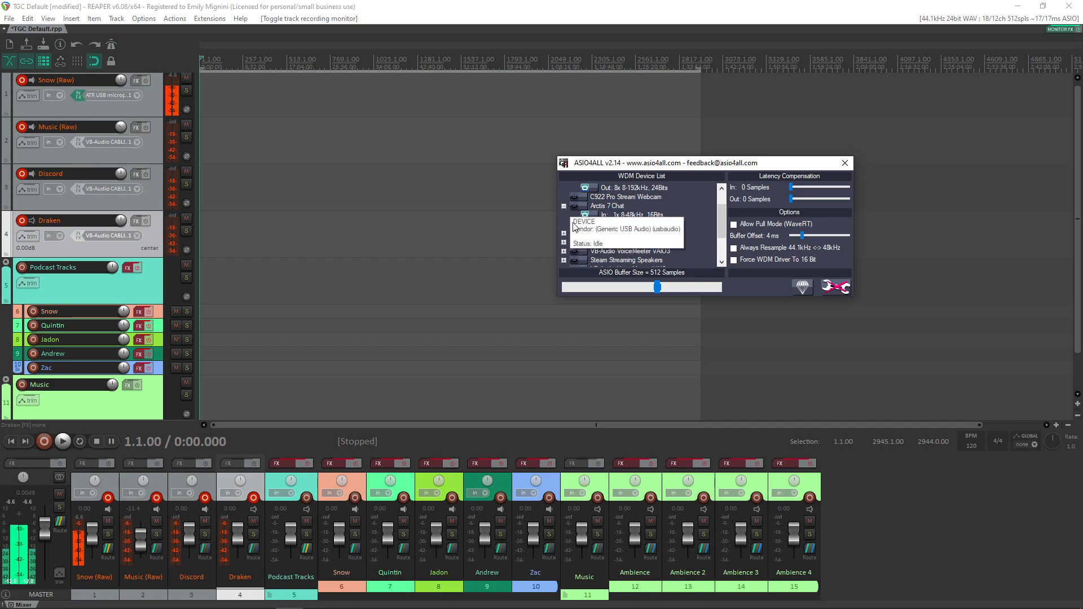
{"action": "left_click", "coordinate": [577, 209]}
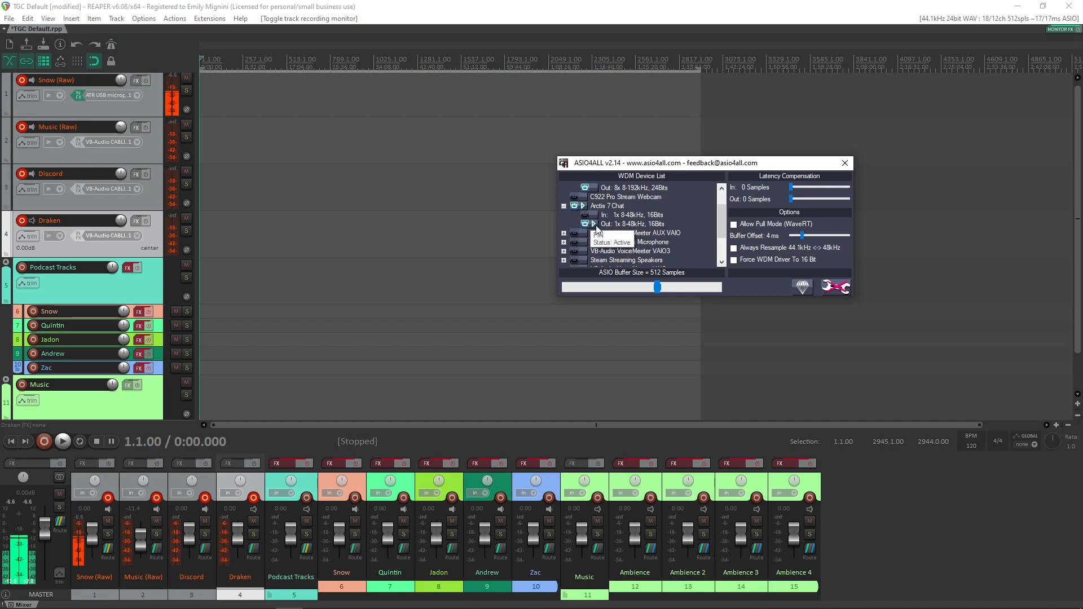
{"action": "left_click", "coordinate": [563, 206]}
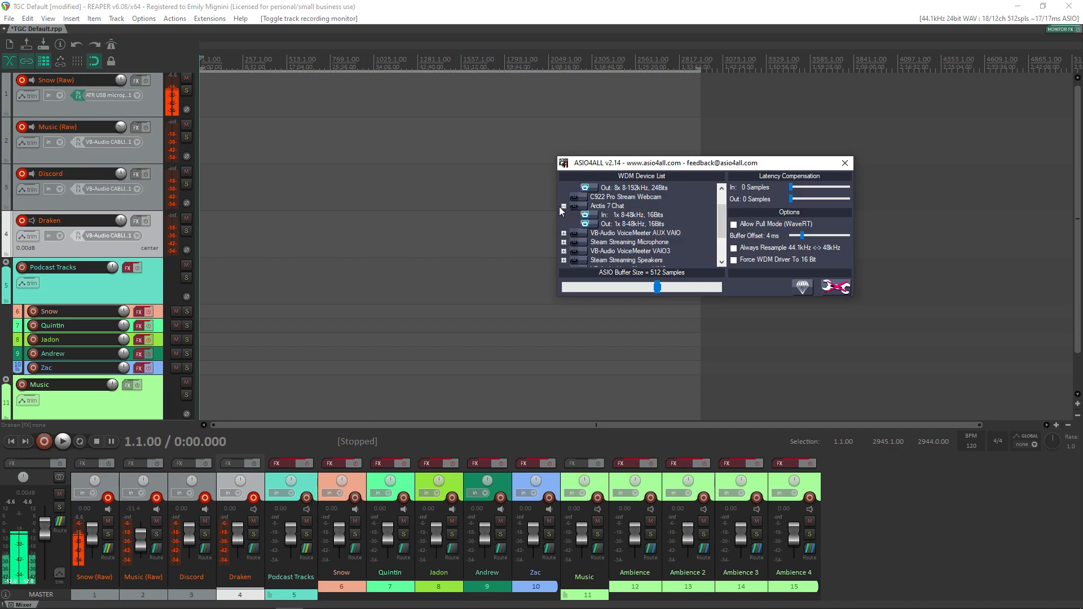
Step: Expand VB-Audio Cable A, enable the device, and switch off its output so only the input is selected
{"action": "scroll", "coordinate": [719, 256], "scroll_direction": "down", "scroll_amount": 3}
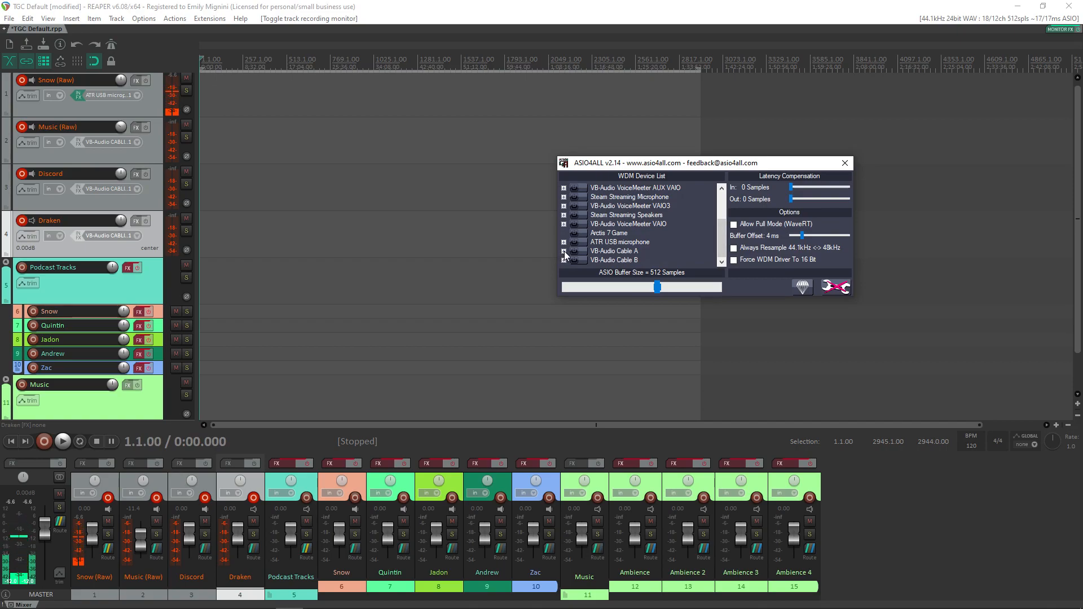
{"action": "left_click", "coordinate": [564, 252]}
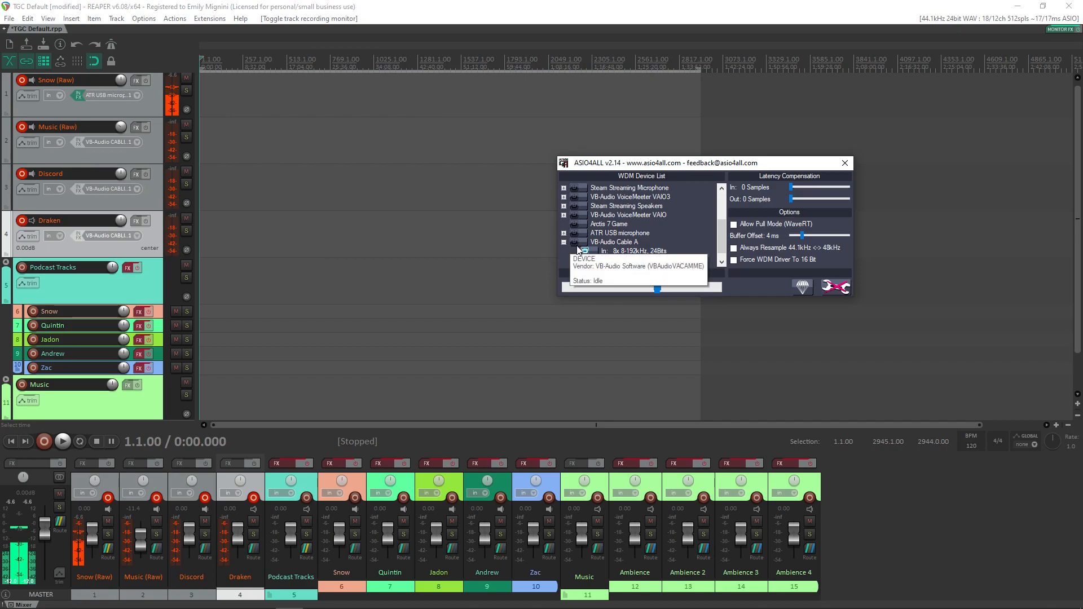
{"action": "left_click_drag", "start_coordinate": [753, 165], "coordinate": [668, 144]}
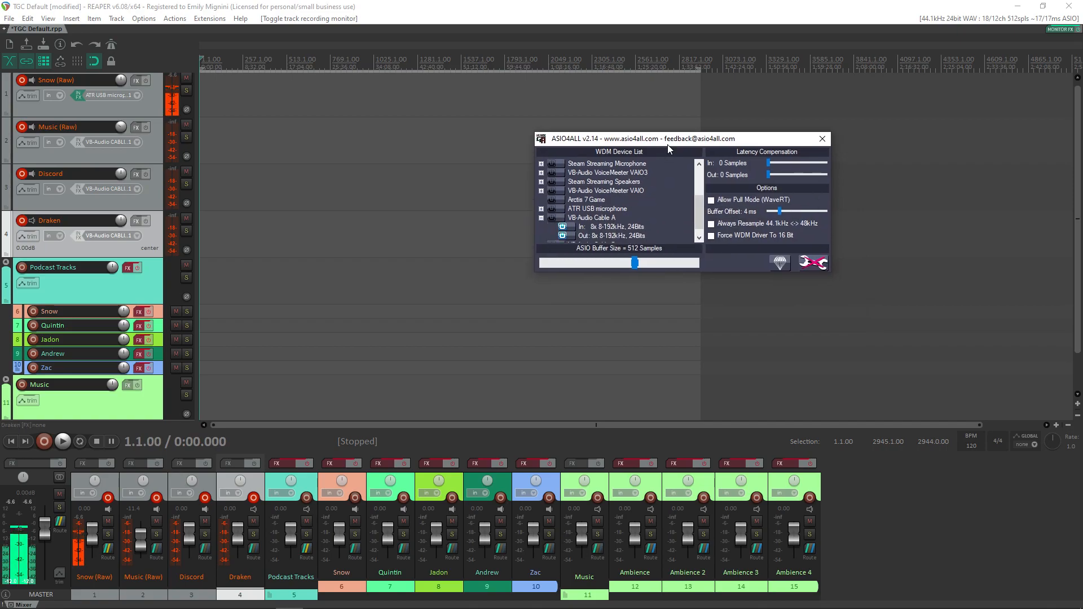
{"action": "left_click", "coordinate": [552, 220]}
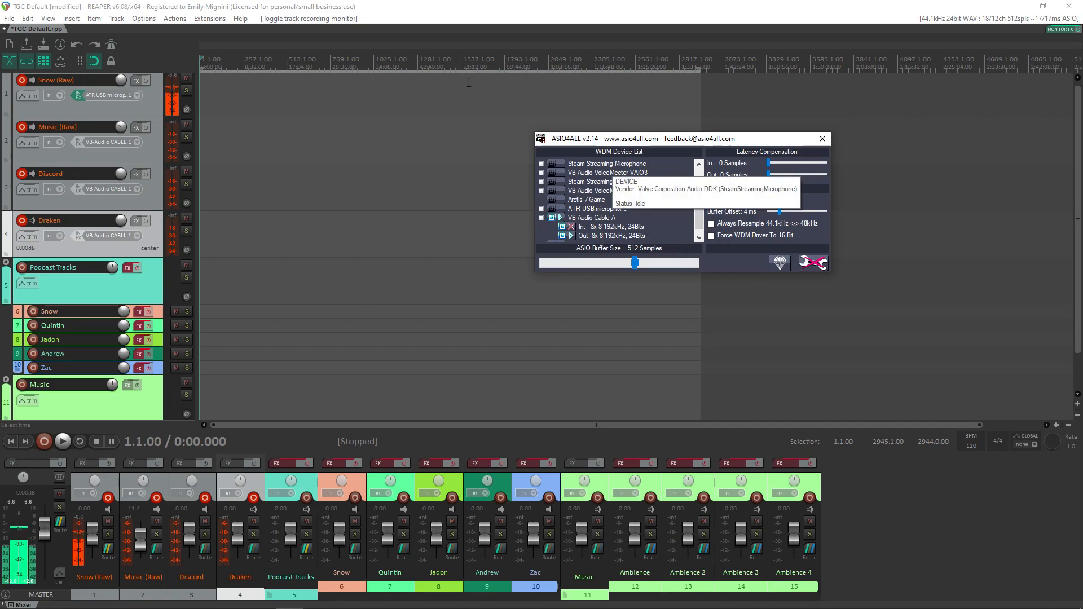
{"action": "left_click", "coordinate": [562, 237]}
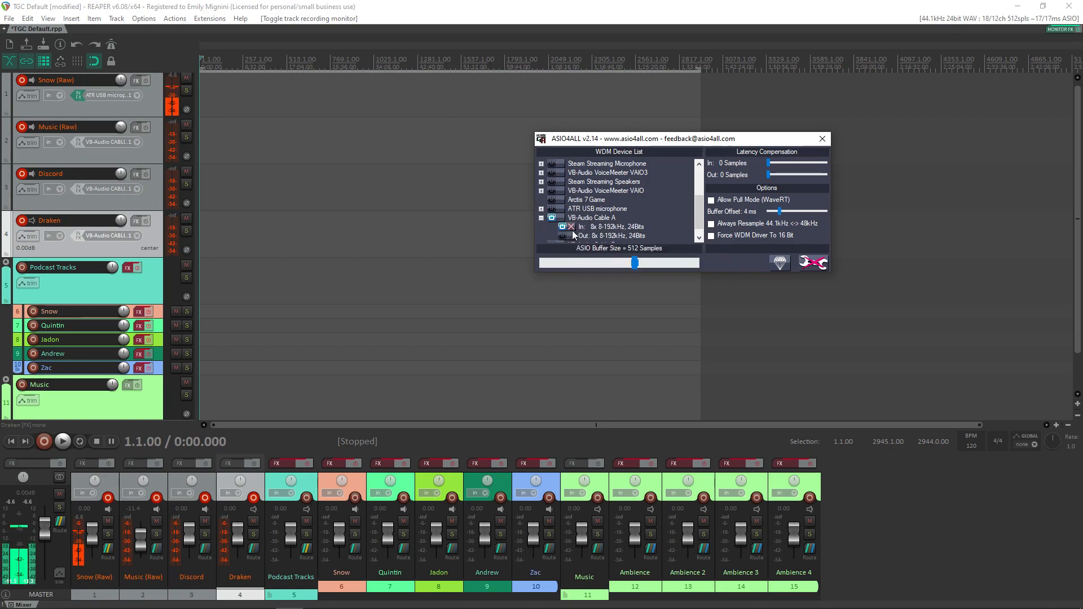
{"action": "mouse_move", "coordinate": [574, 229]}
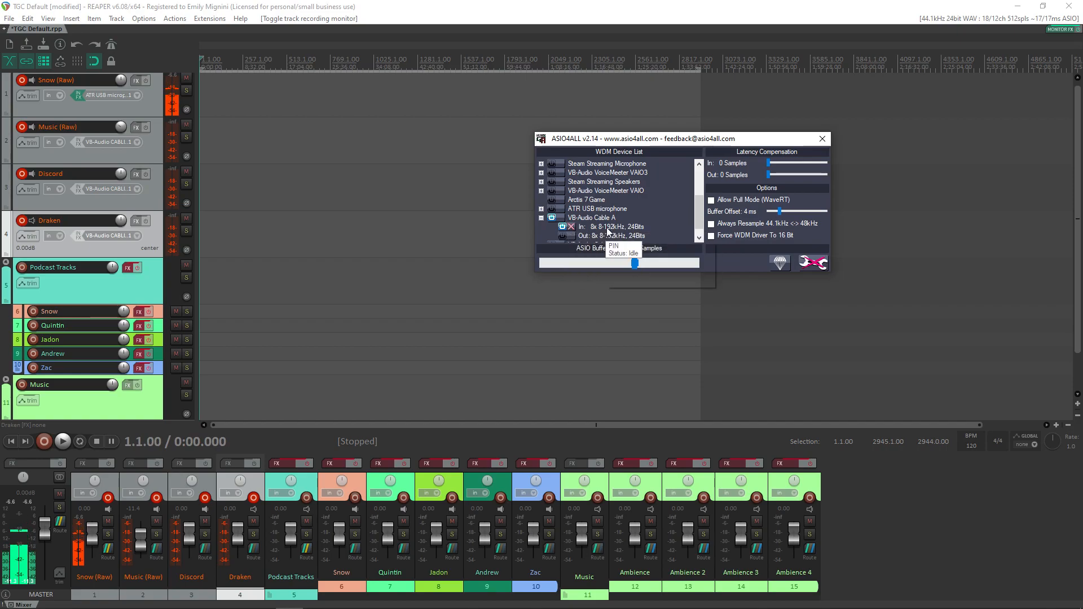
{"action": "left_click_drag", "start_coordinate": [677, 141], "coordinate": [782, 256]}
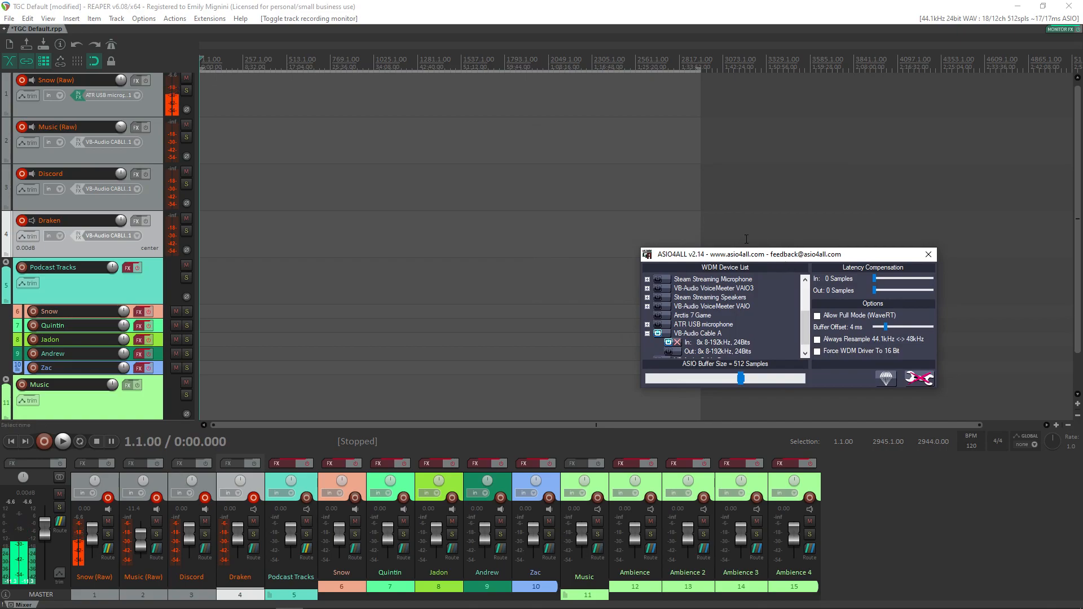
{"action": "left_click_drag", "start_coordinate": [780, 254], "coordinate": [680, 183]}
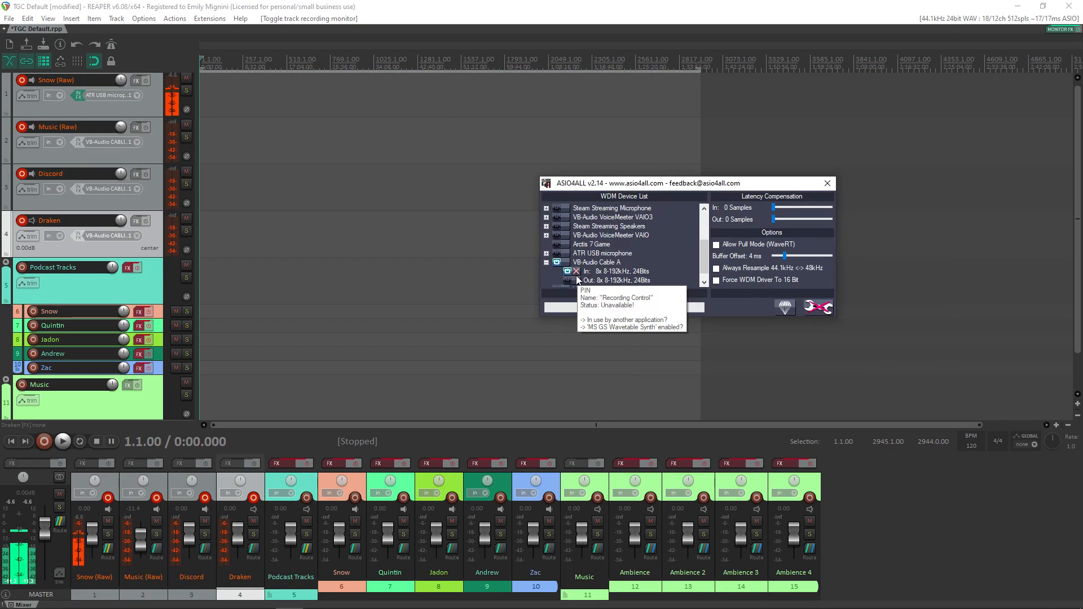
Step: Expand VB-Audio Cable B and switch the device on and back off
{"action": "scroll", "coordinate": [556, 282], "scroll_direction": "down", "scroll_amount": 1}
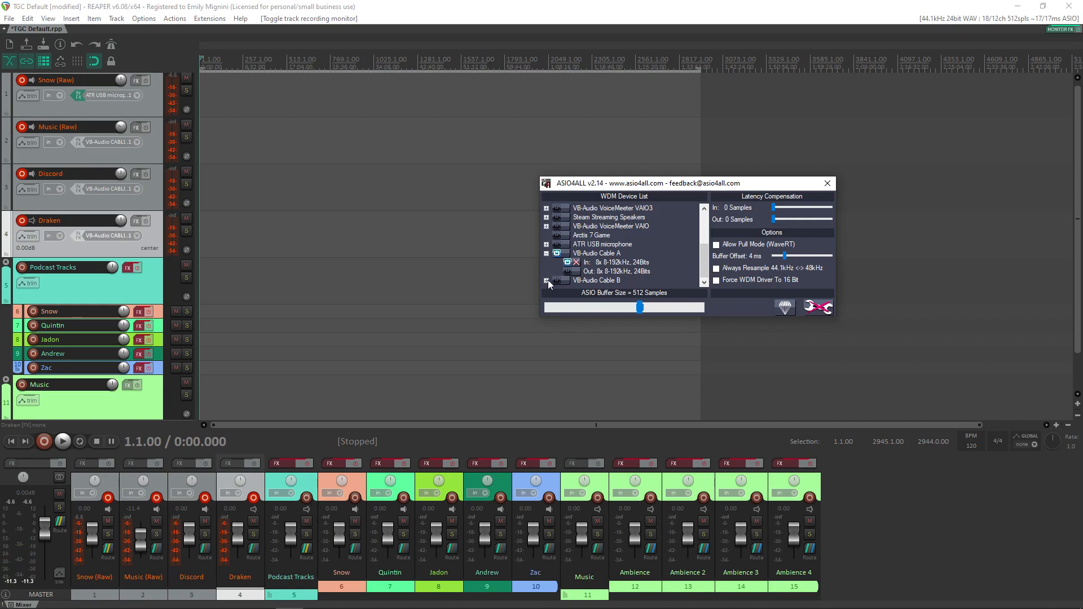
{"action": "left_click", "coordinate": [546, 280]}
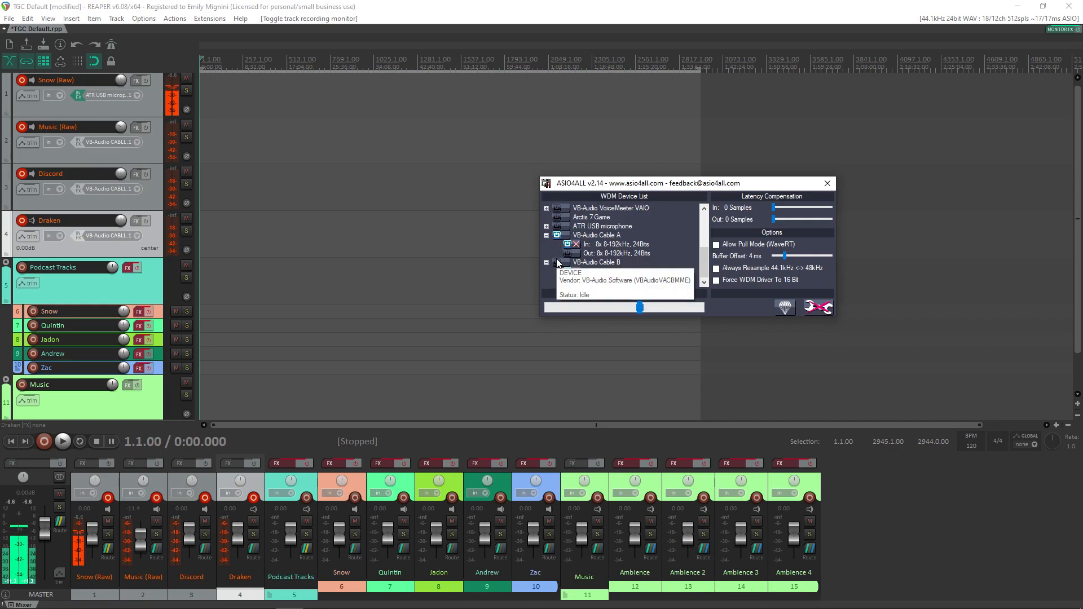
{"action": "left_click", "coordinate": [558, 262]}
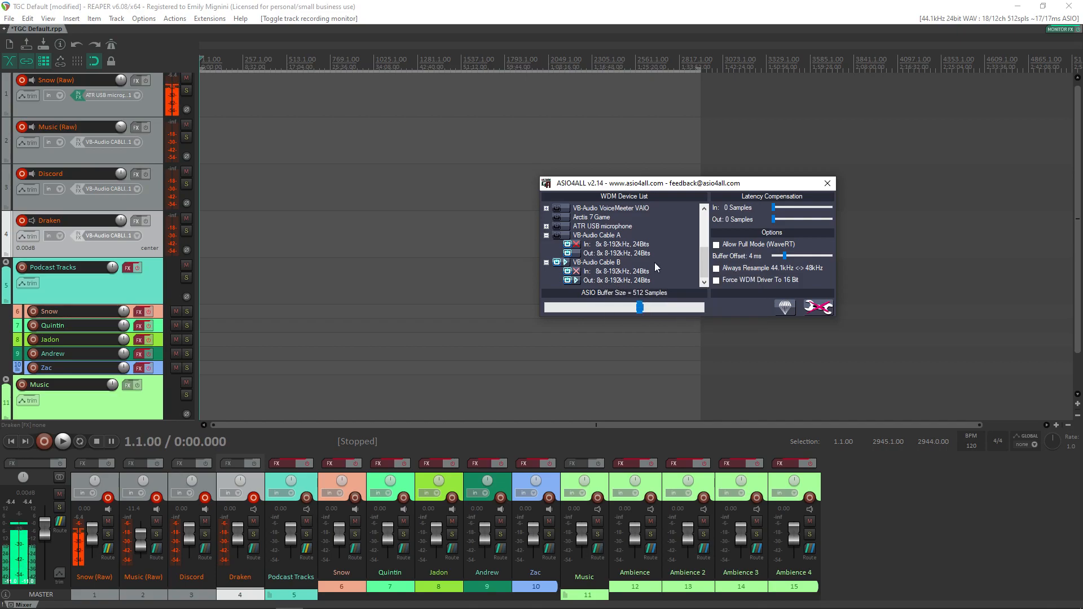
{"action": "left_click", "coordinate": [558, 262]}
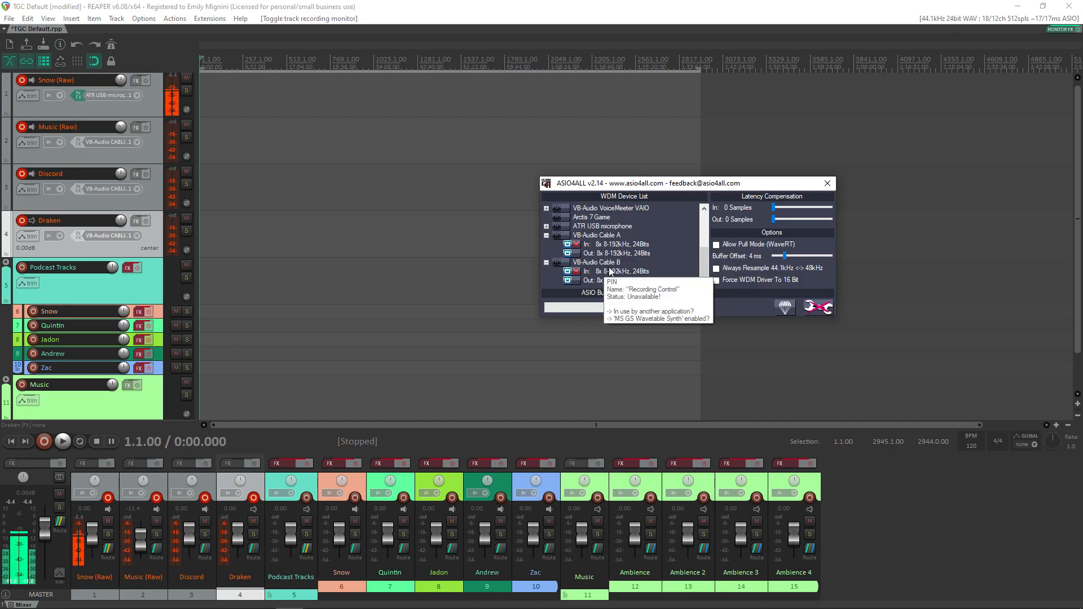
Step: Enable the VB-Audio Virtual Cable device listed below High Definition Audio Device
{"action": "scroll", "coordinate": [625, 261], "scroll_direction": "up", "scroll_amount": 3}
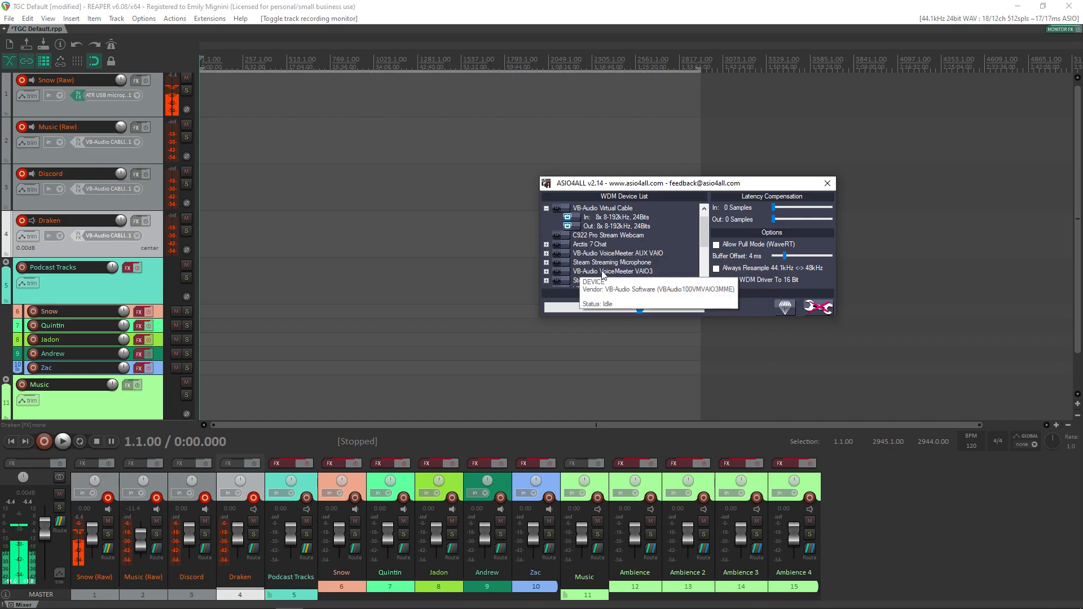
{"action": "scroll", "coordinate": [705, 235], "scroll_direction": "up", "scroll_amount": 1}
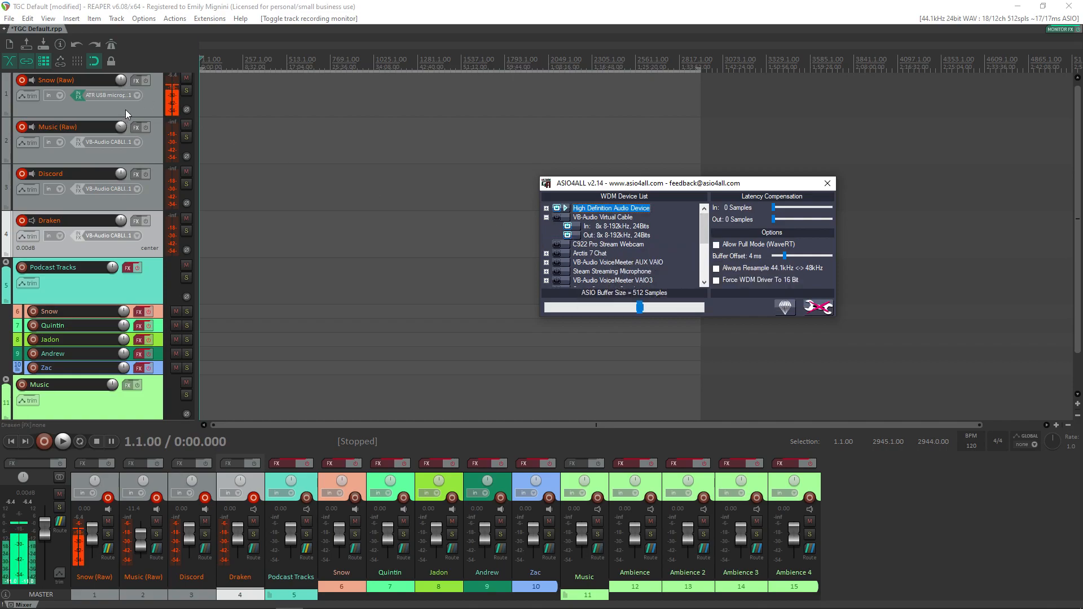
{"action": "mouse_move", "coordinate": [568, 268]}
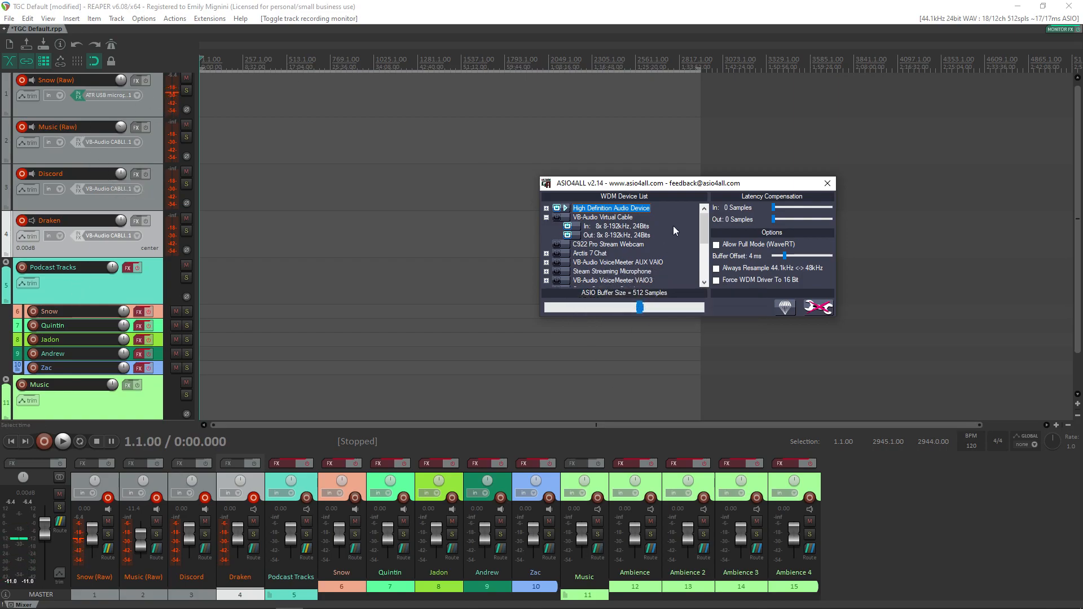
{"action": "left_click", "coordinate": [563, 215]}
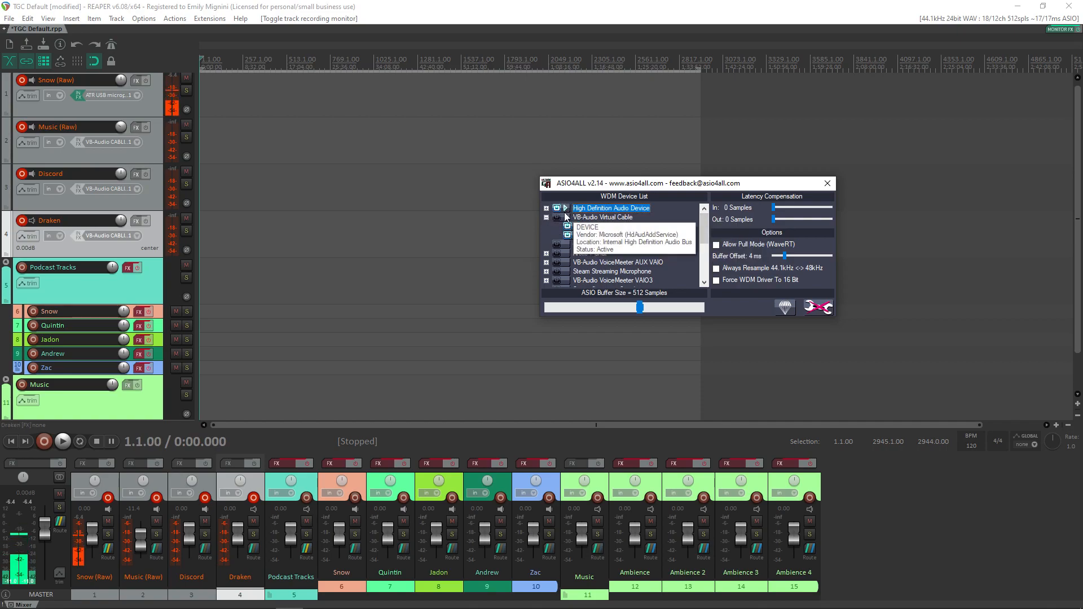
{"action": "mouse_move", "coordinate": [598, 254]}
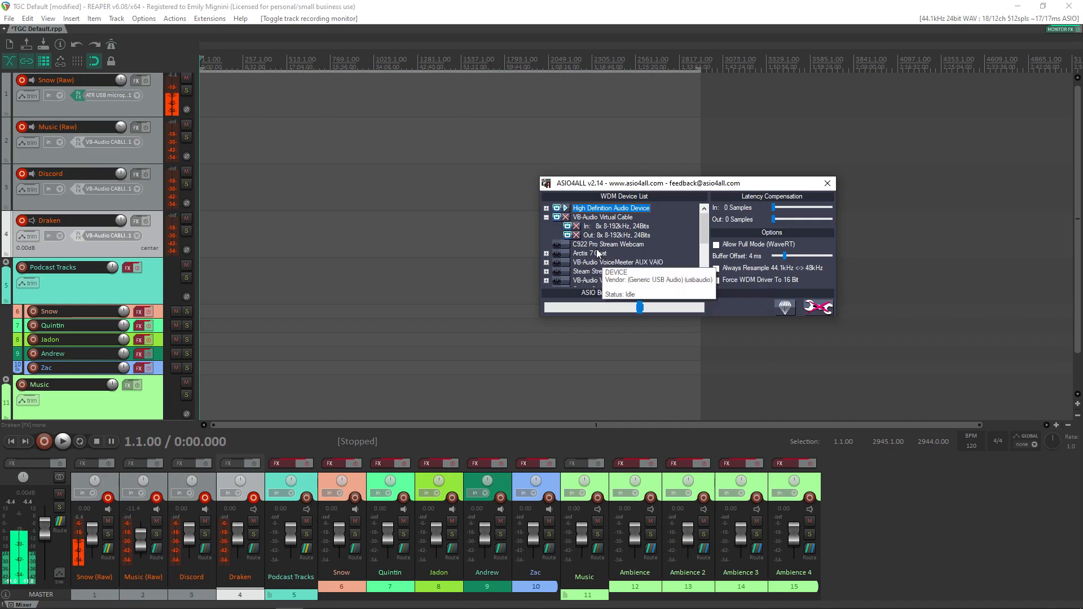
{"action": "mouse_move", "coordinate": [567, 226]}
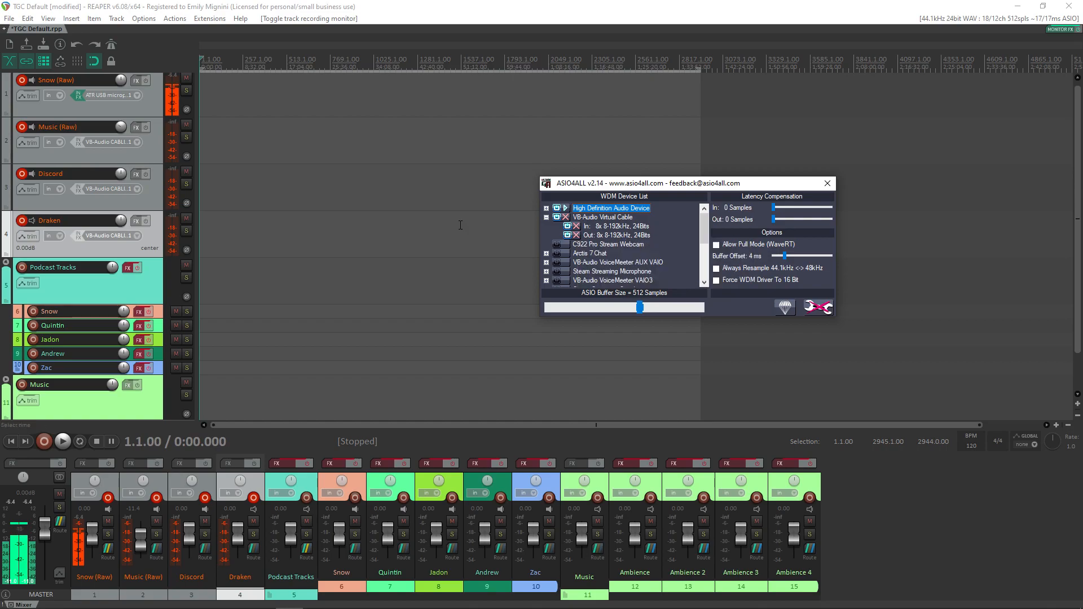
Step: Switch to Discord, open its Voice & Video settings beside REAPER, and inspect the available input devices
{"action": "mouse_move", "coordinate": [196, 602]}
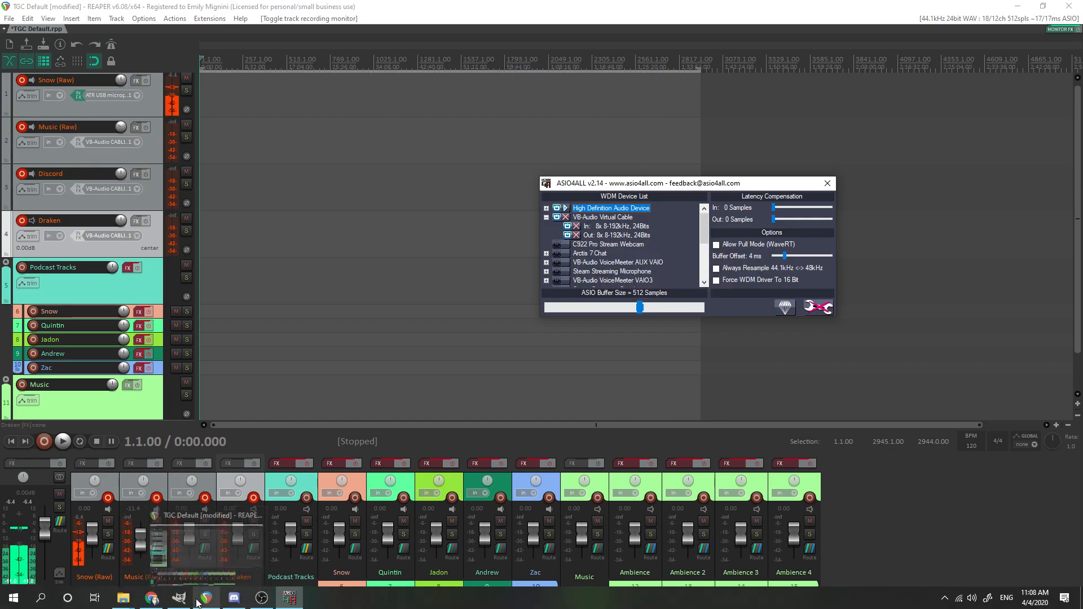
{"action": "mouse_move", "coordinate": [234, 598]}
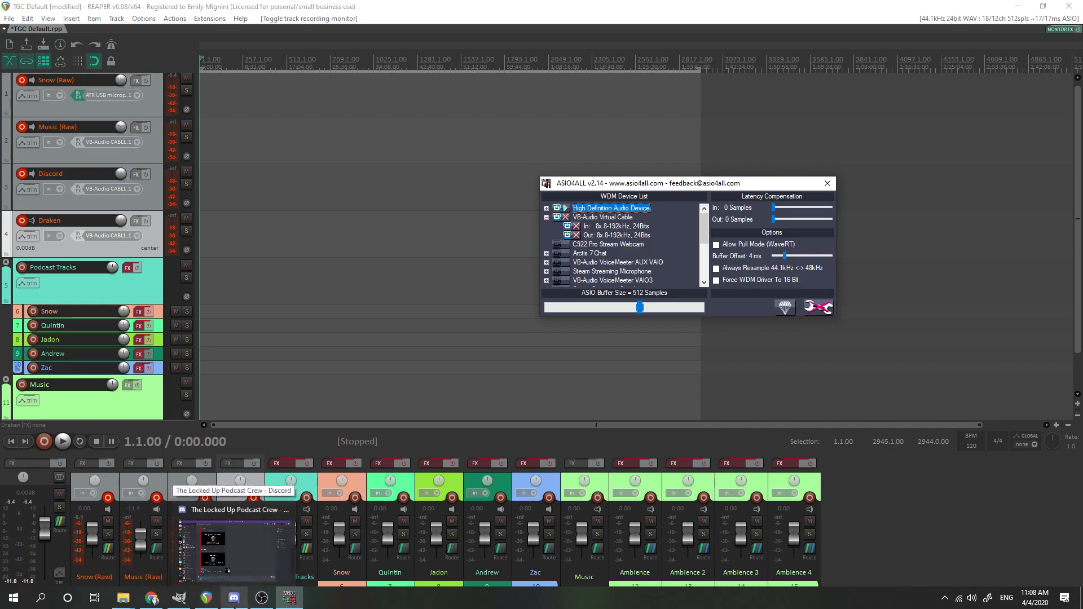
{"action": "left_click", "coordinate": [234, 603]}
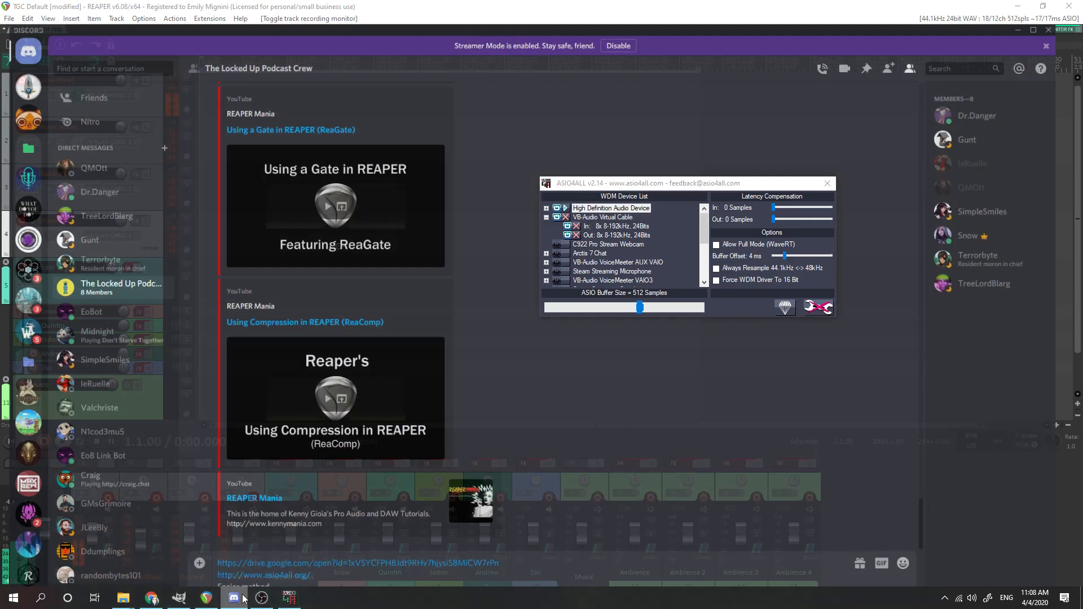
{"action": "left_click", "coordinate": [162, 593]}
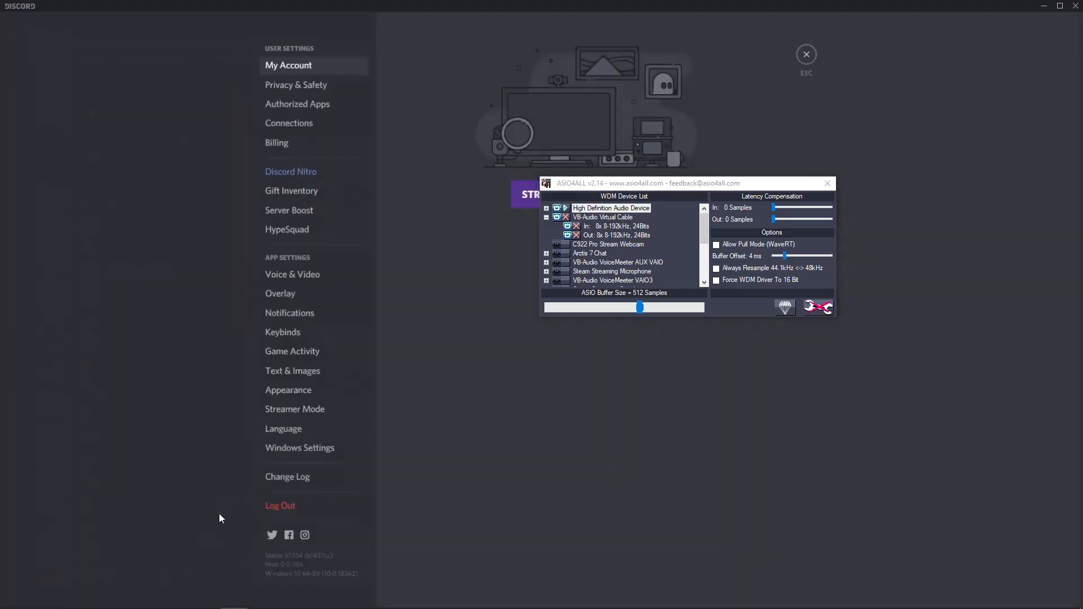
{"action": "left_click", "coordinate": [287, 275]}
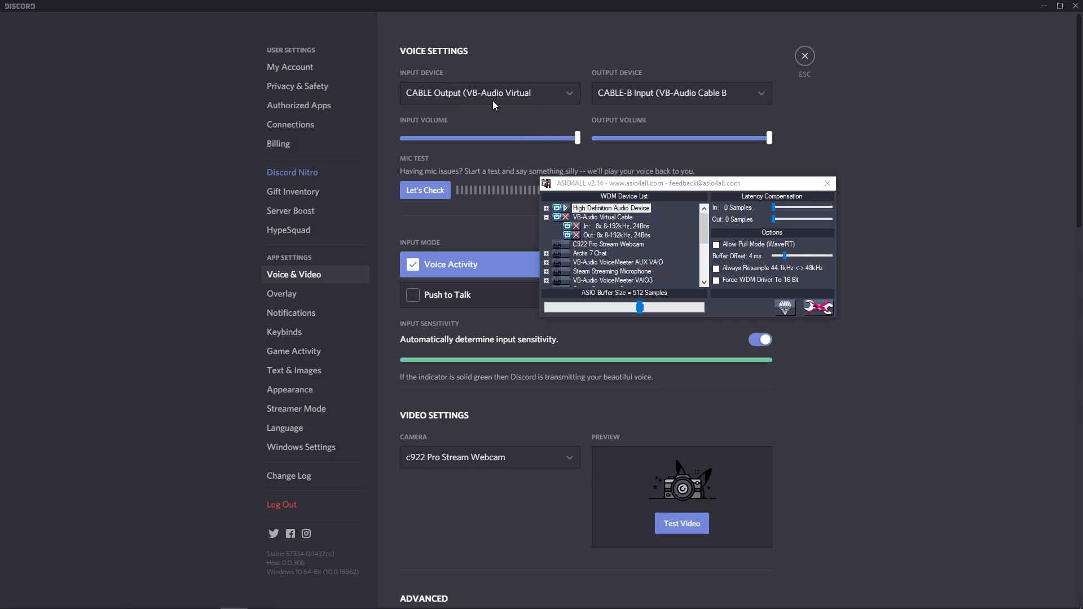
{"action": "double_click", "coordinate": [603, 10]}
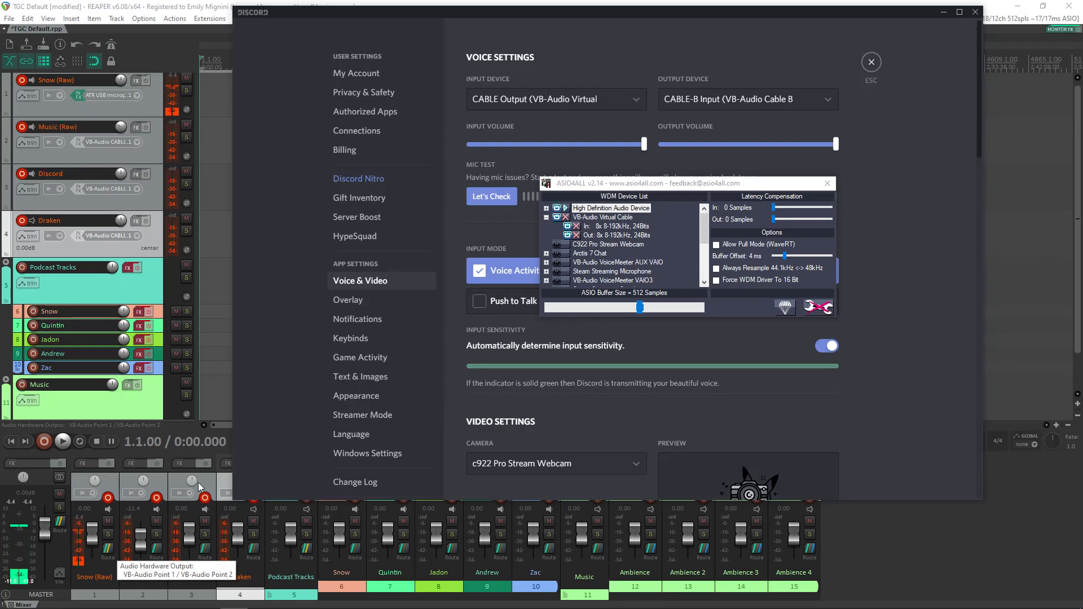
{"action": "left_click", "coordinate": [597, 99]}
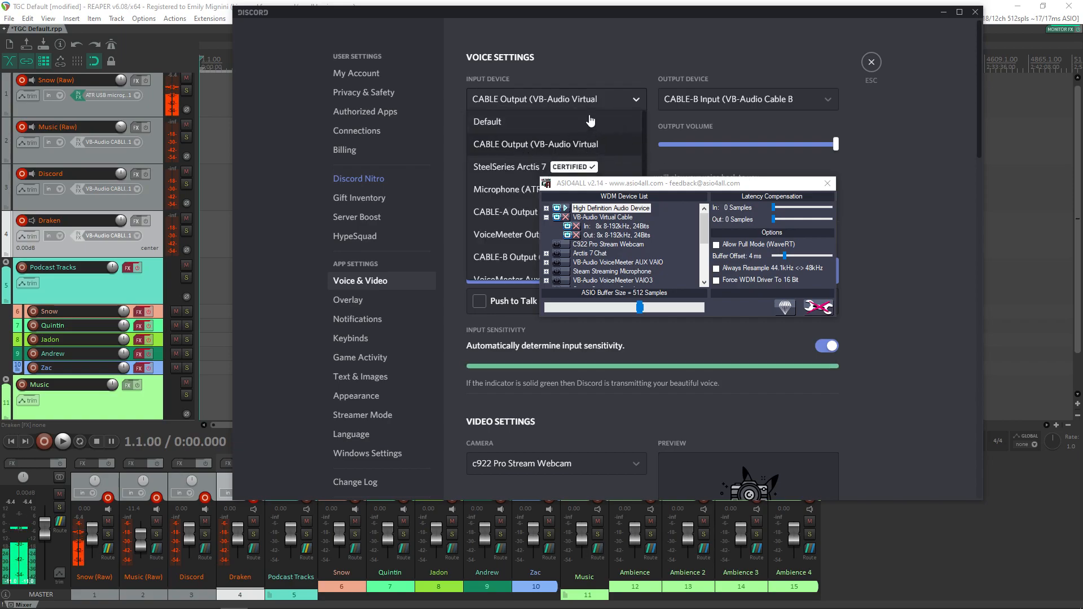
{"action": "left_click", "coordinate": [601, 102]}
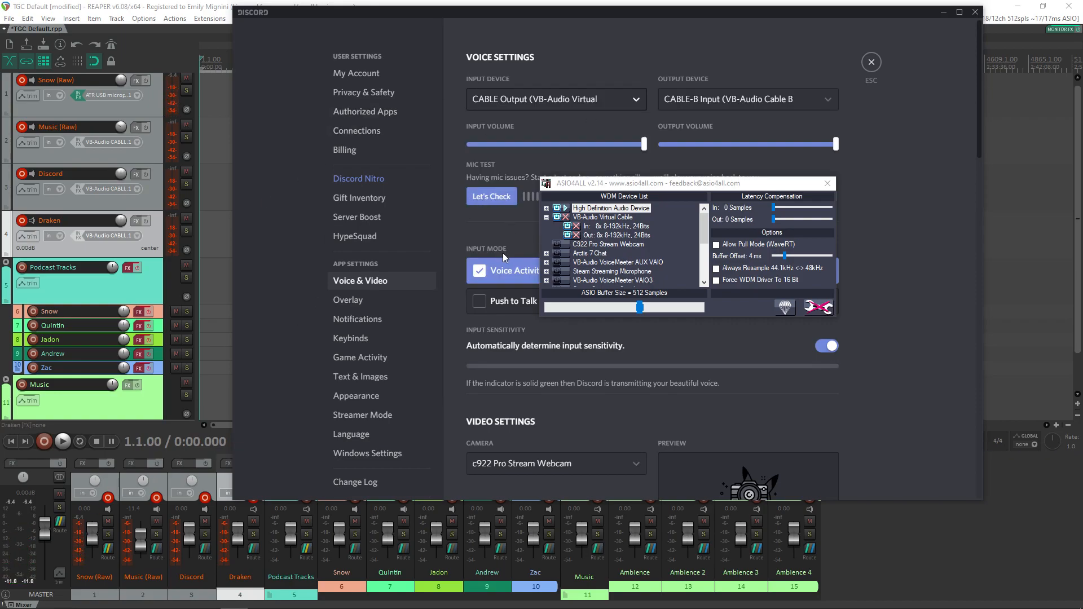
Step: Try toggling the input of VB-Audio Virtual Cable and look through the rest of the device list
{"action": "left_click", "coordinate": [570, 229]}
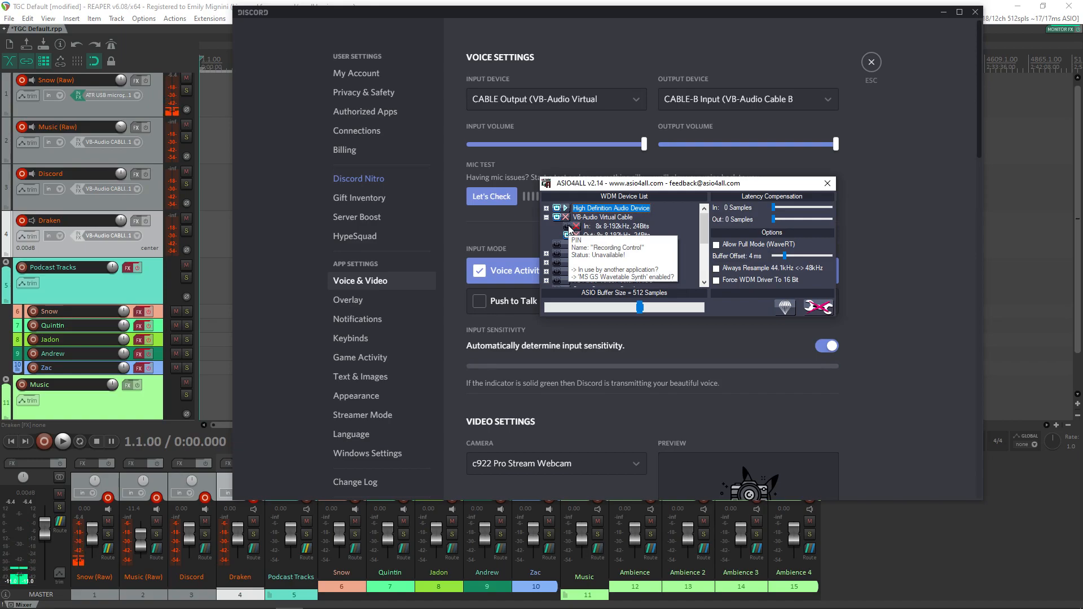
{"action": "scroll", "coordinate": [605, 257], "scroll_direction": "down", "scroll_amount": 2}
{"action": "scroll", "coordinate": [605, 257], "scroll_direction": "up", "scroll_amount": 2}
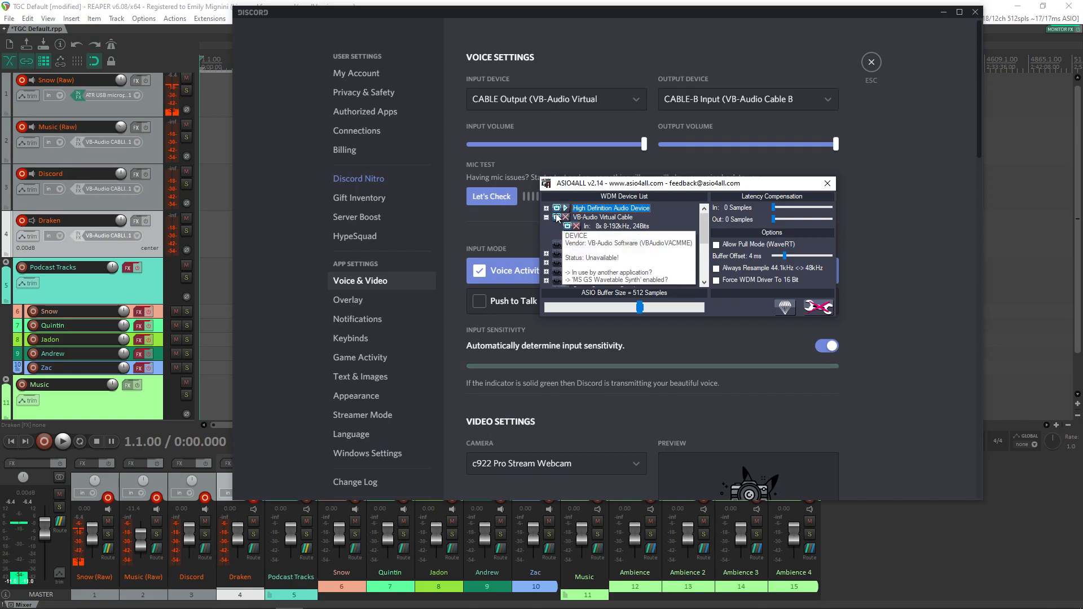
Step: Close the ASIO4ALL settings and Discord, and open the ASIO configuration from REAPER's audio device preferences
{"action": "left_click", "coordinate": [827, 183]}
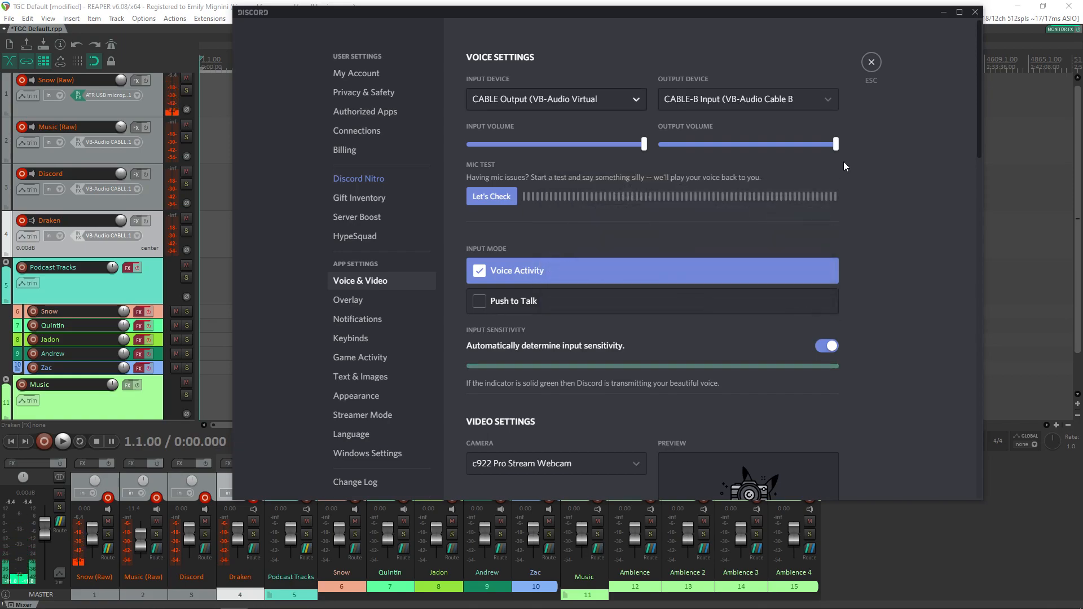
{"action": "left_click", "coordinate": [974, 12]}
{"action": "left_click", "coordinate": [139, 19]}
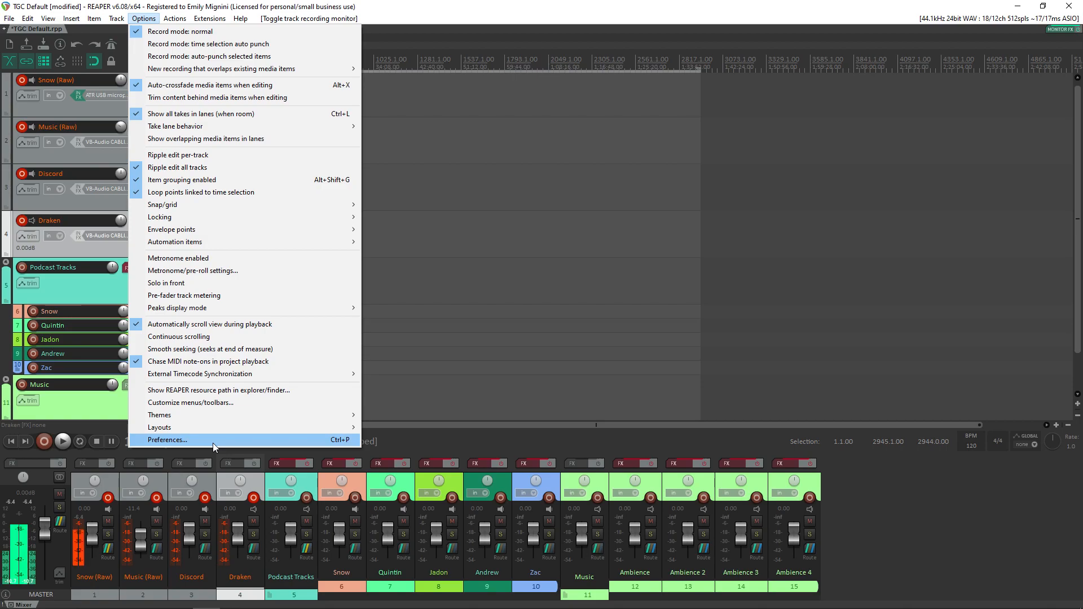
{"action": "left_click", "coordinate": [212, 442]}
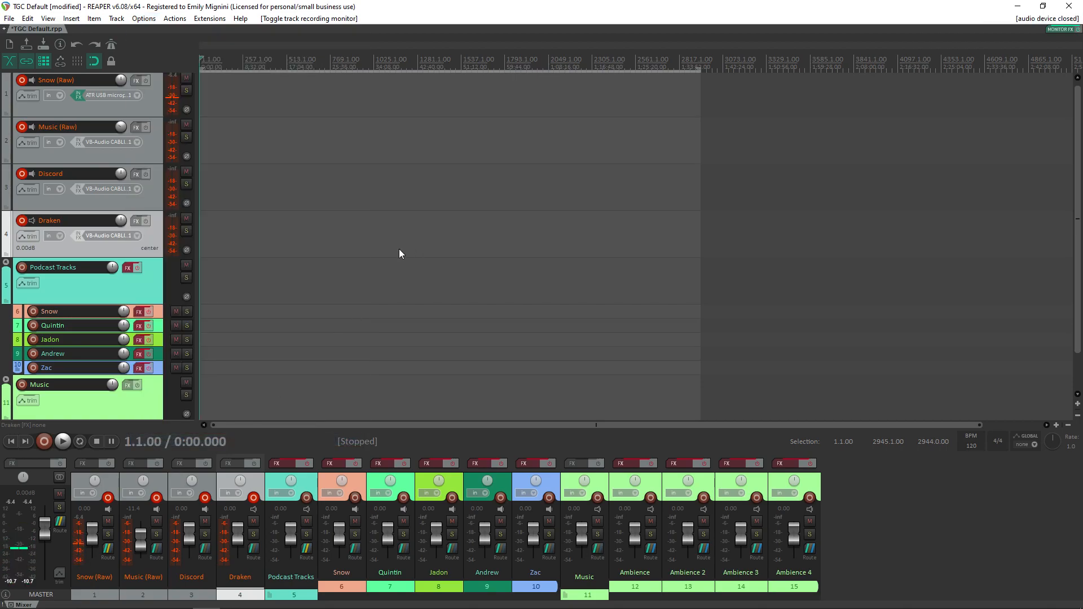
{"action": "left_click", "coordinate": [445, 310]}
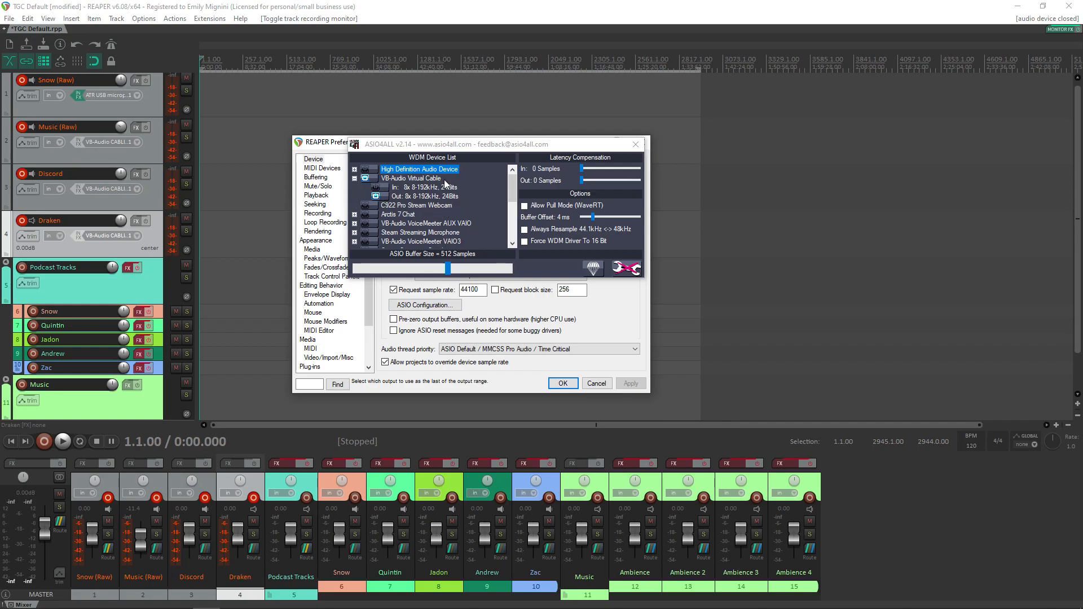
Step: Review the enabled ATR USB microphone, VB-Audio Cable A and Cable B devices in ASIO4ALL, and close its settings
{"action": "left_click_drag", "start_coordinate": [512, 183], "coordinate": [507, 221]}
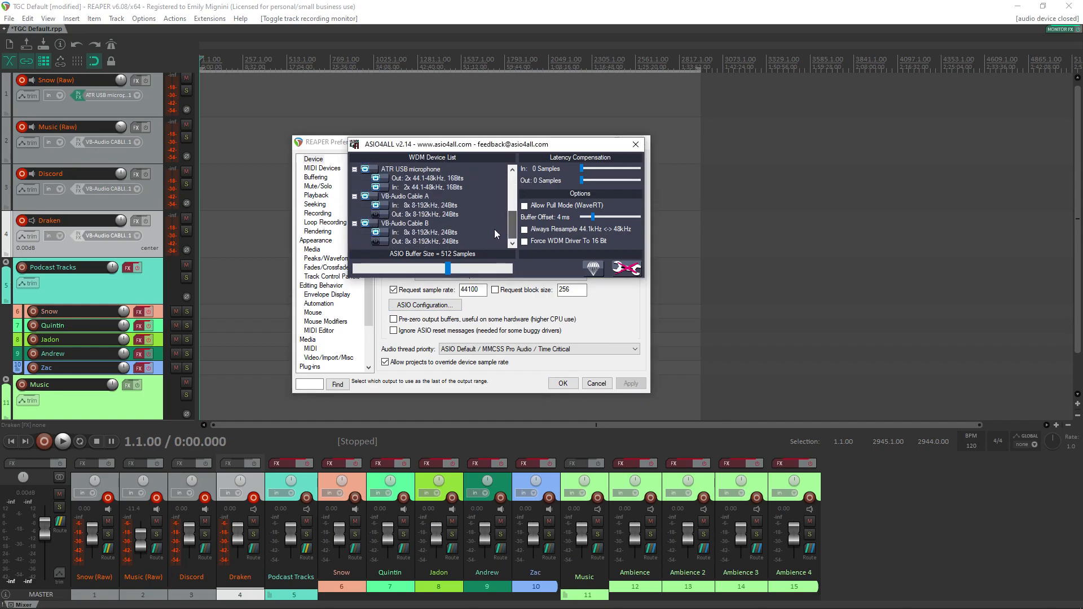
{"action": "mouse_move", "coordinate": [428, 195]}
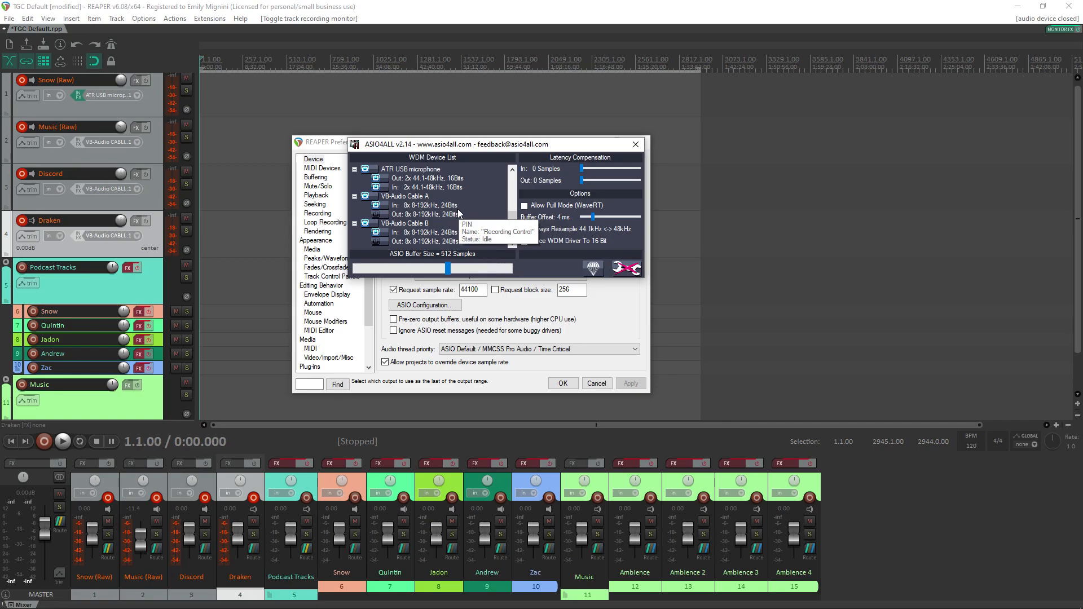
{"action": "left_click", "coordinate": [636, 144]}
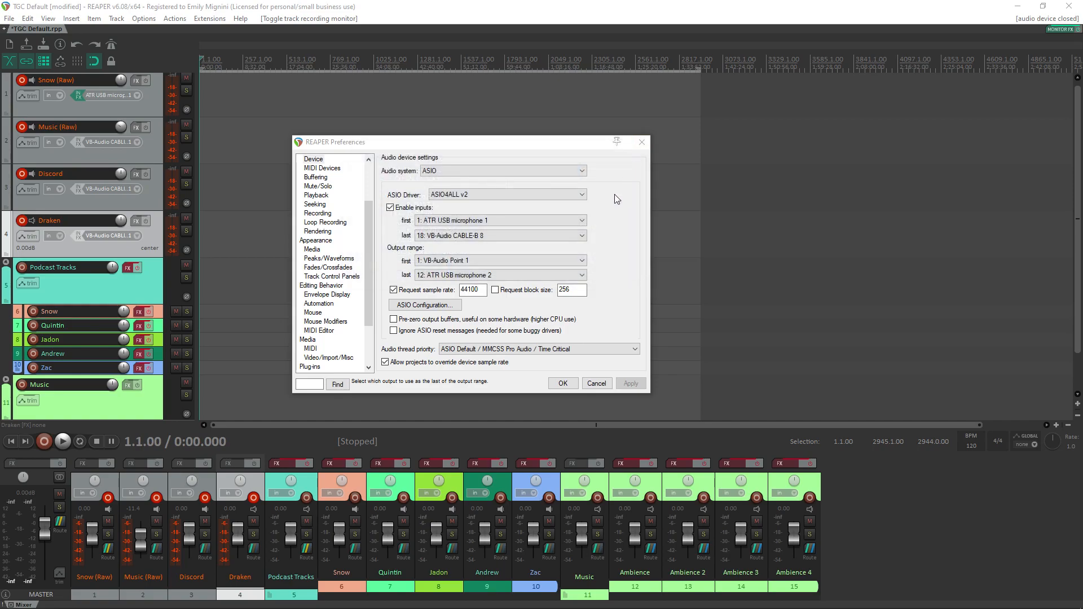
Step: Set the input range from ATR USB microphone 1 to VB-Audio CABLE-B 8 and the output range from VB-Audio Point 1 to ATR USB microphone 2
{"action": "left_click", "coordinate": [557, 220]}
{"action": "left_click", "coordinate": [537, 232]}
{"action": "left_click", "coordinate": [543, 237]}
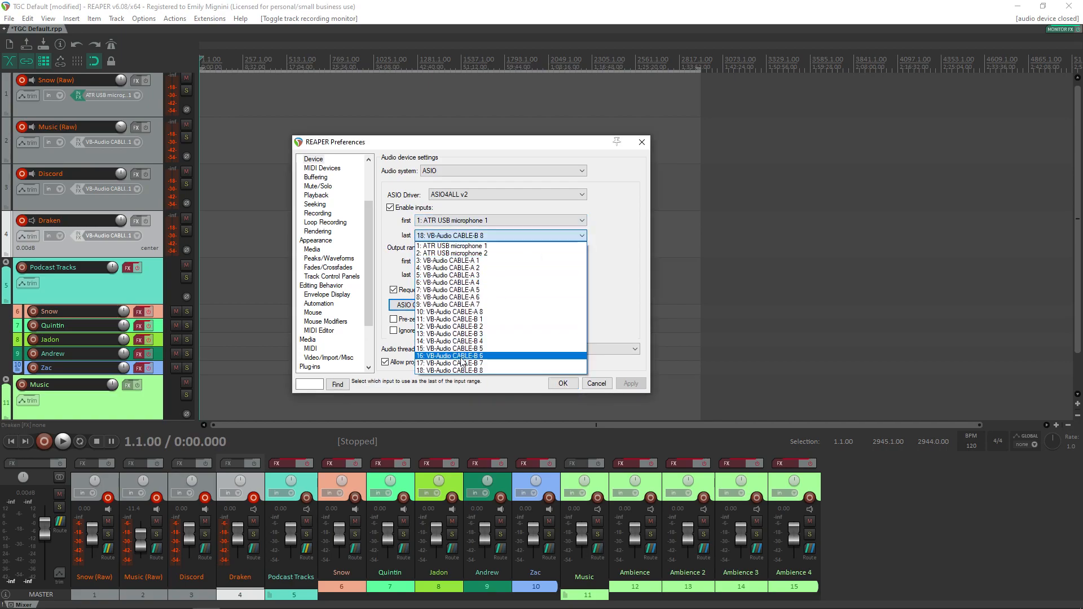
{"action": "left_click", "coordinate": [461, 371]}
{"action": "left_click", "coordinate": [516, 260]}
{"action": "left_click", "coordinate": [506, 273]}
{"action": "left_click", "coordinate": [506, 275]}
{"action": "left_click", "coordinate": [528, 369]}
{"action": "left_click", "coordinate": [553, 382]}
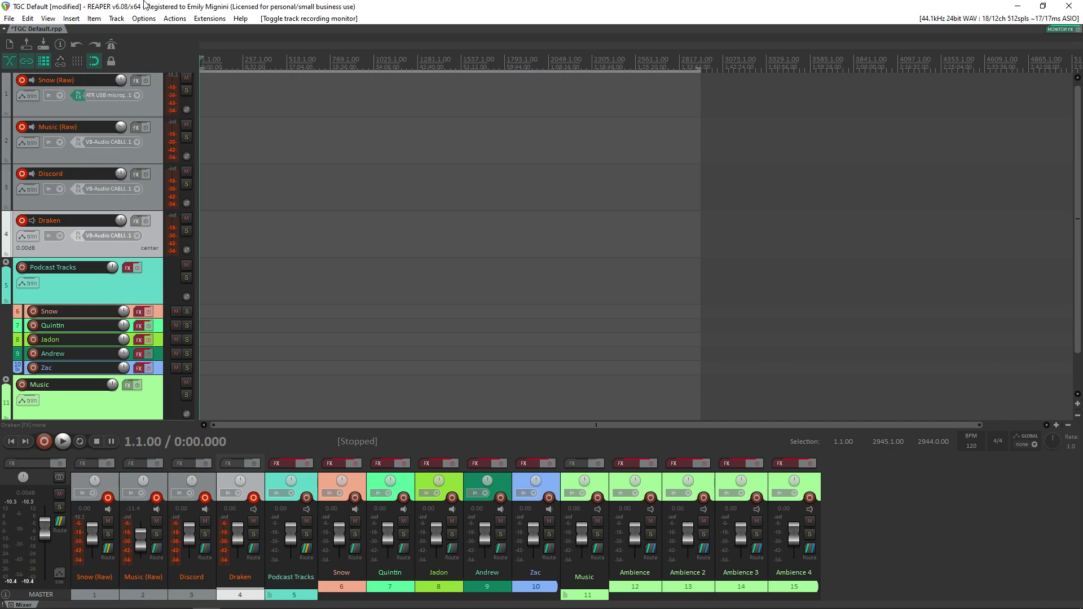
Step: Set the recording input of track 4 to mono ATR USB microphone 2
{"action": "left_click", "coordinate": [136, 236]}
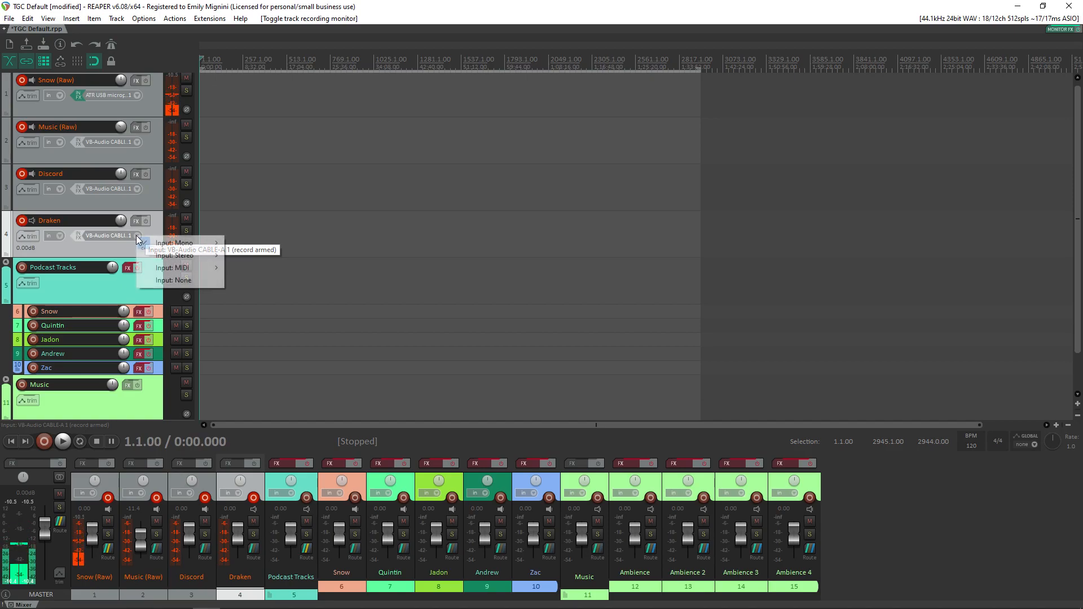
{"action": "left_click", "coordinate": [103, 239]}
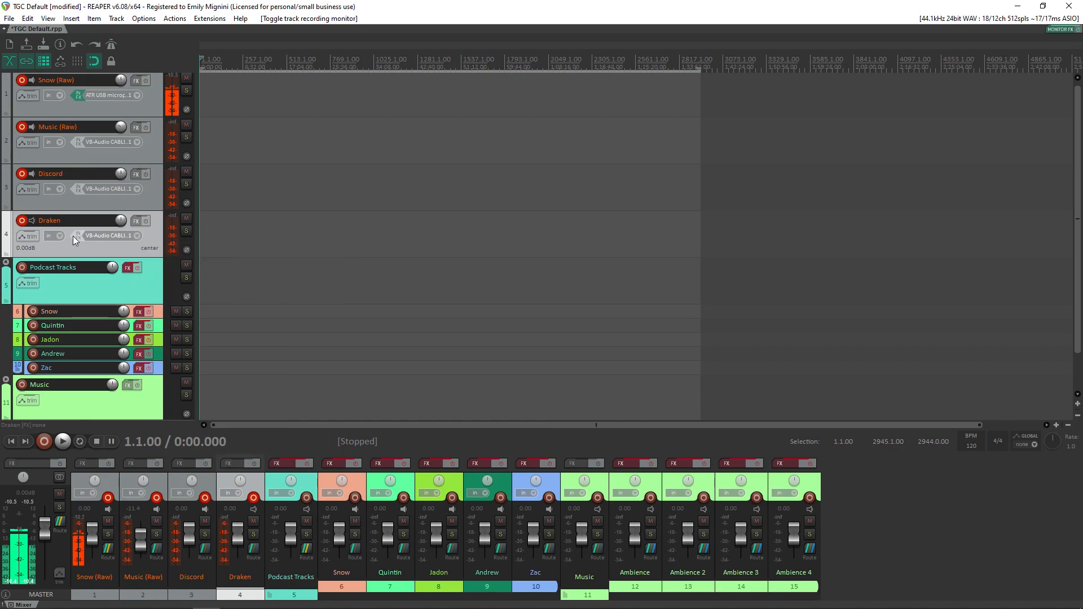
{"action": "left_click", "coordinate": [138, 236]}
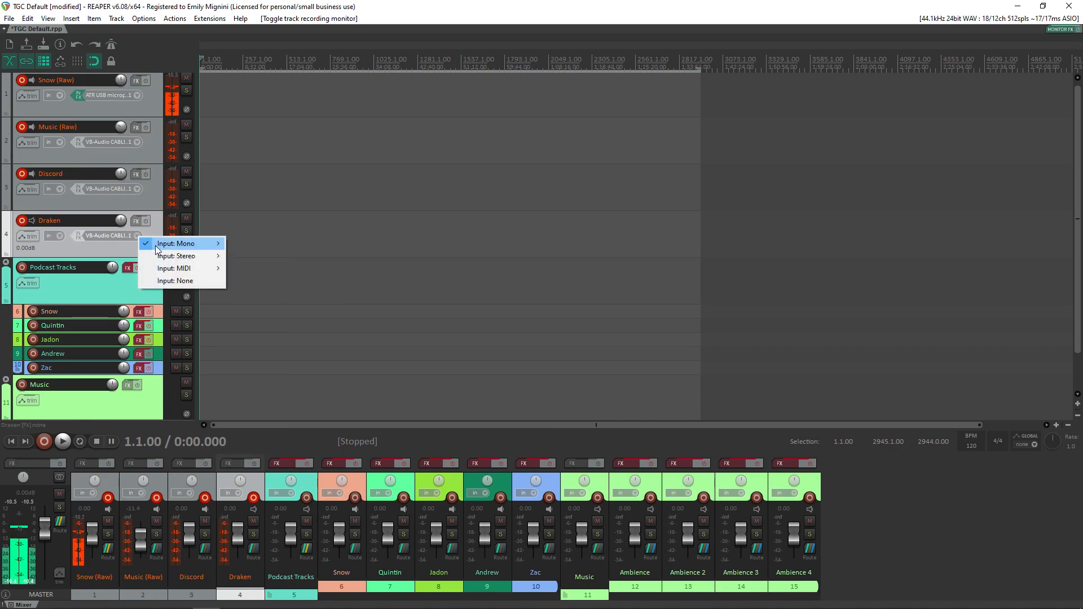
{"action": "mouse_move", "coordinate": [162, 249]}
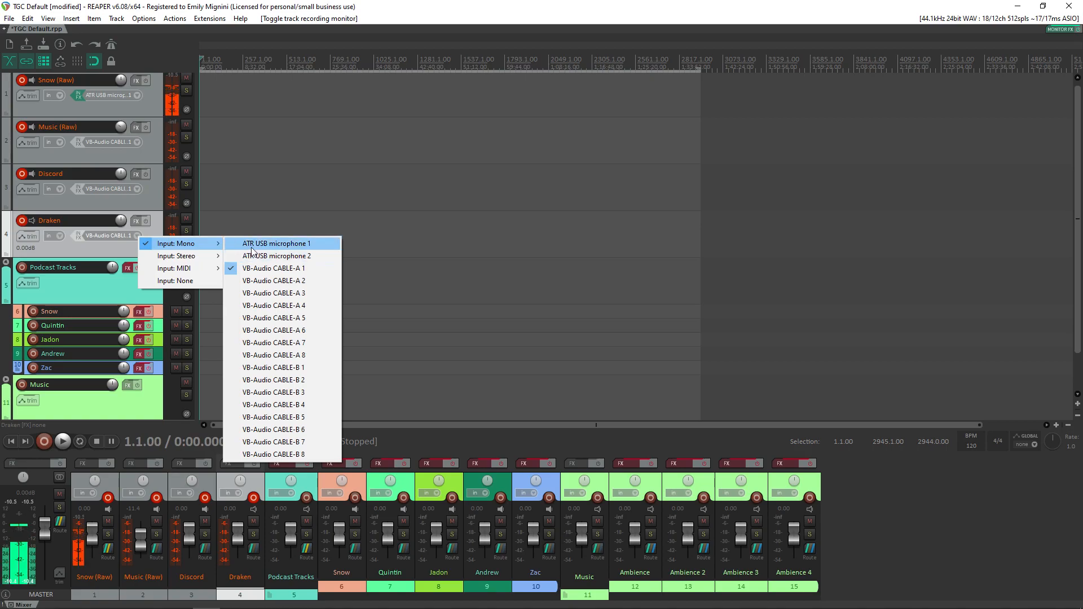
{"action": "left_click", "coordinate": [289, 258]}
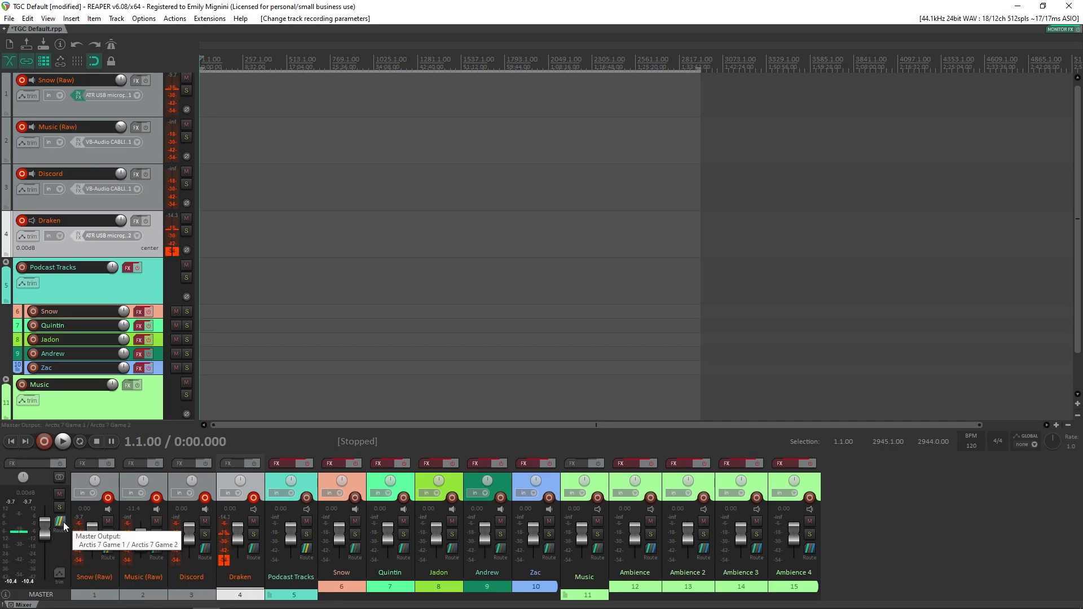
Step: Add Arctis 7 Game 1 / Arctis 7 Game 2 as a master track hardware output, and delete the duplicate output
{"action": "left_click", "coordinate": [63, 522]}
{"action": "left_click_drag", "start_coordinate": [126, 458], "coordinate": [493, 192]}
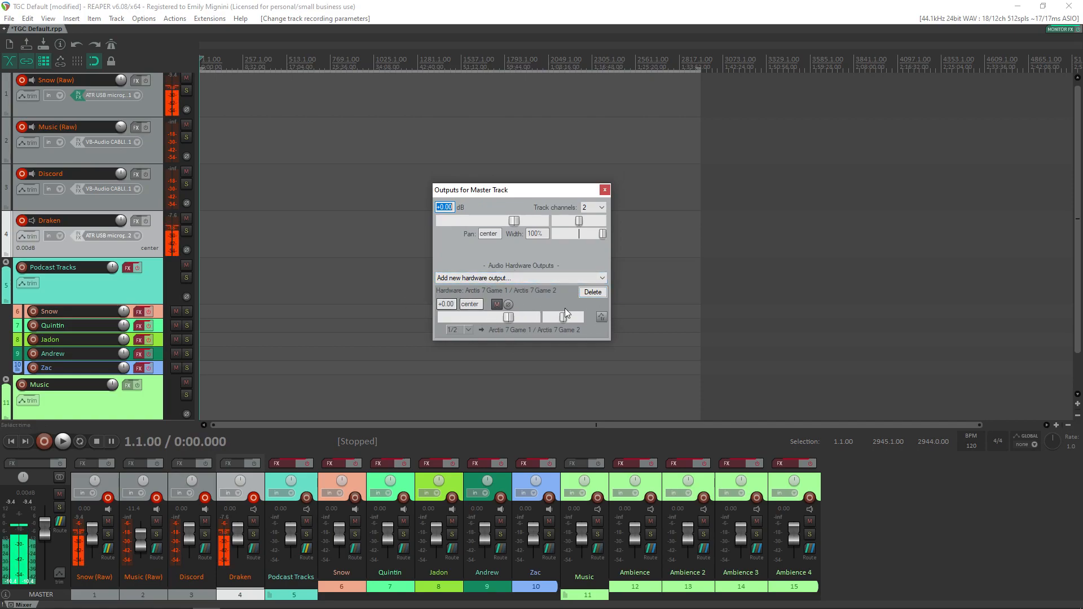
{"action": "left_click", "coordinate": [561, 278]}
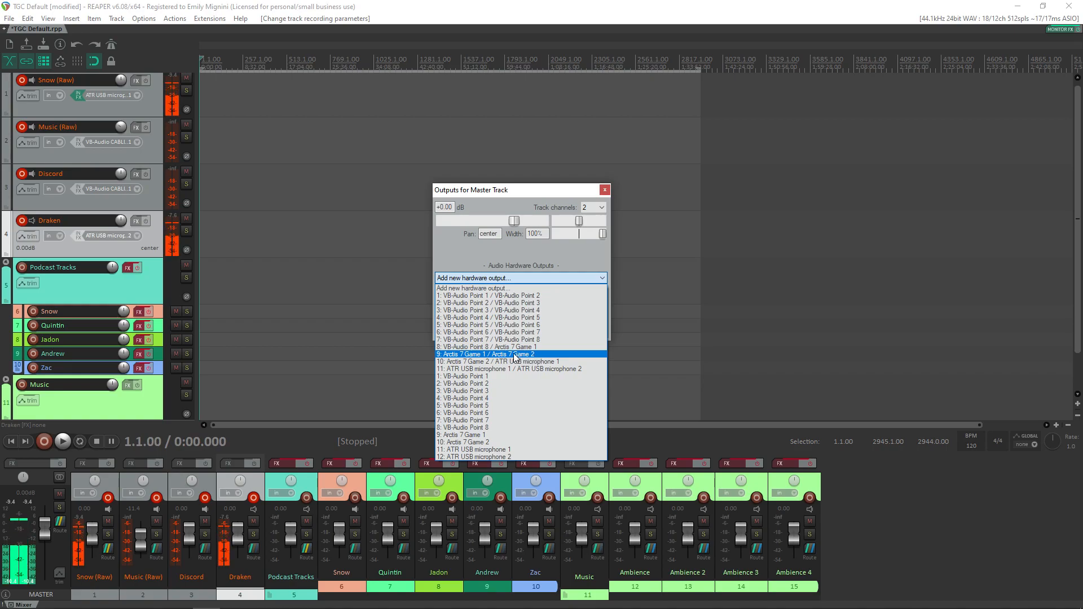
{"action": "left_click", "coordinate": [477, 355]}
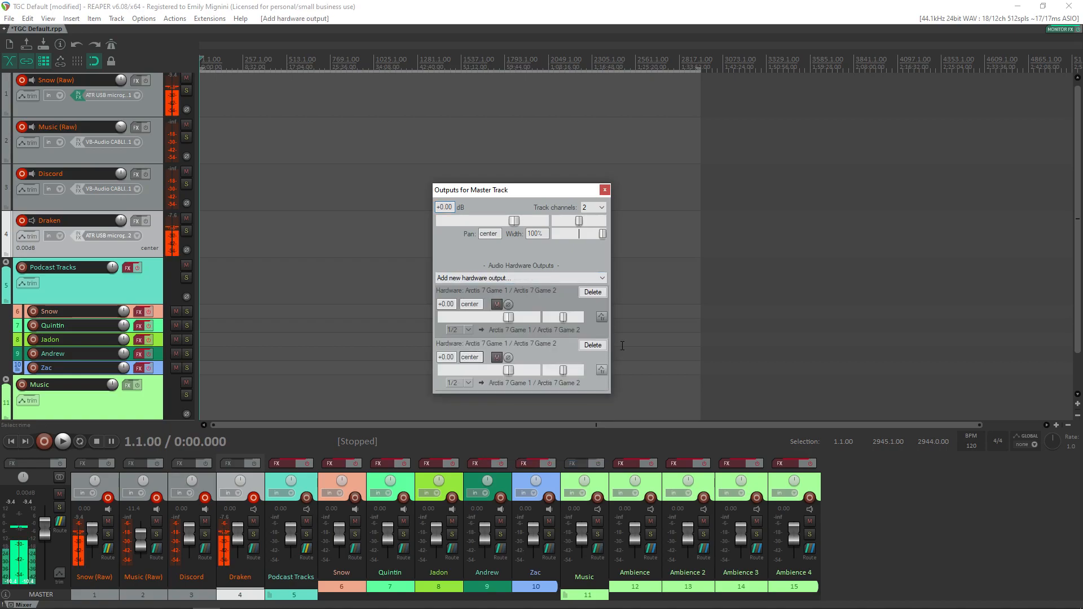
{"action": "left_click", "coordinate": [593, 292]}
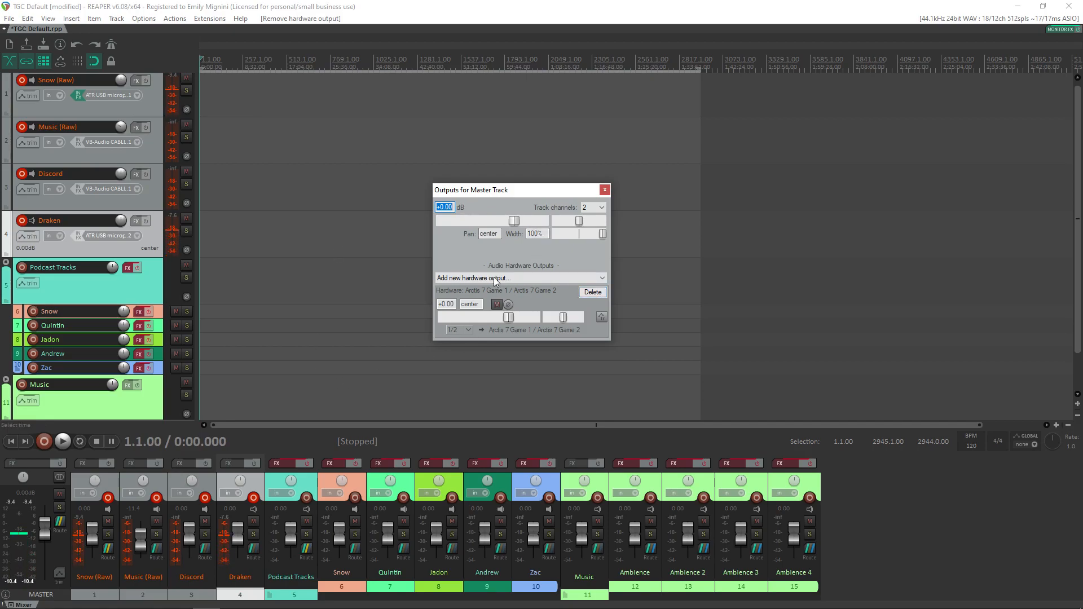
{"action": "left_click_drag", "start_coordinate": [530, 193], "coordinate": [393, 184]}
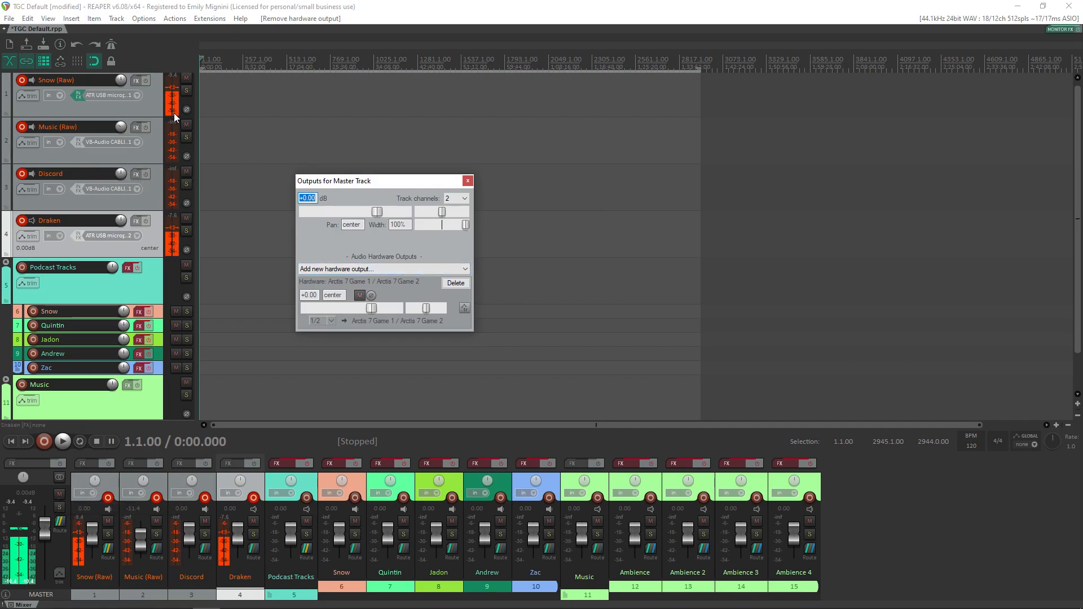
{"action": "left_click", "coordinate": [467, 183]}
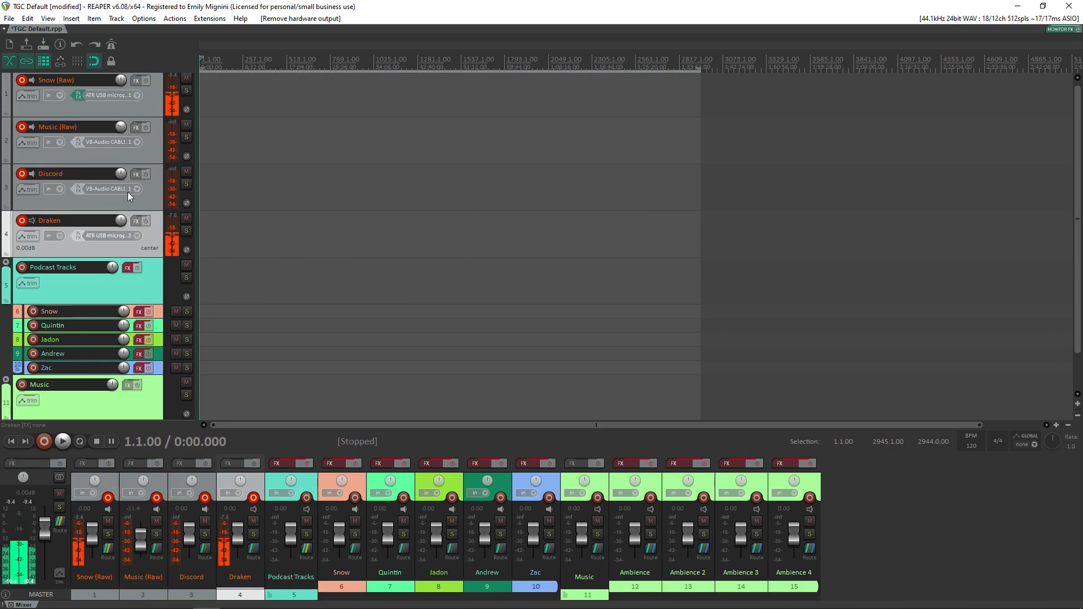
Step: Remove the Discord track and insert a new track in its place, directly below Music (Raw)
{"action": "right_click", "coordinate": [141, 203]}
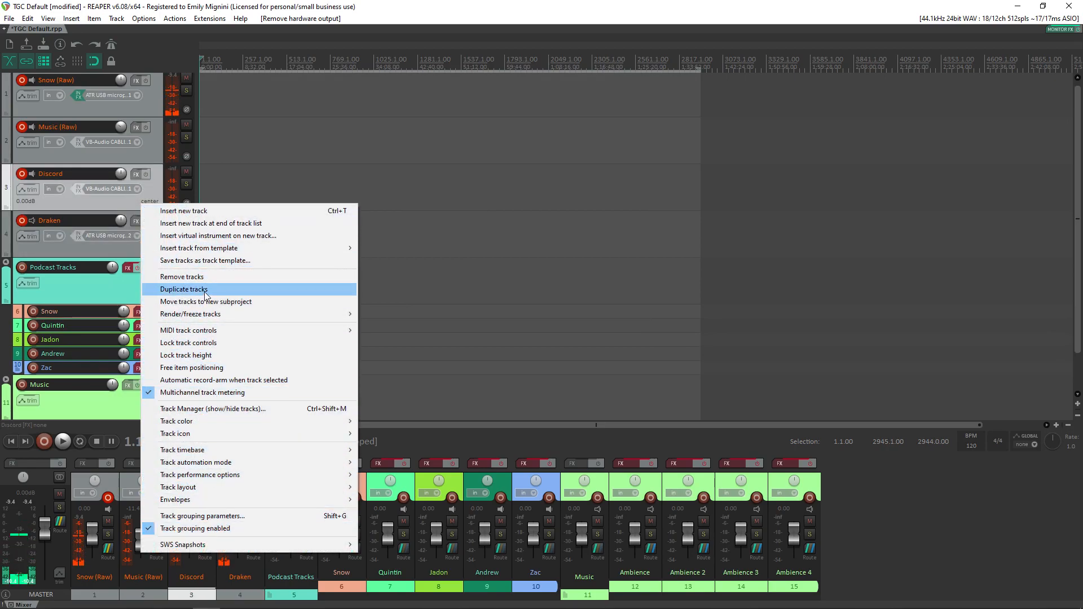
{"action": "left_click", "coordinate": [222, 278]}
{"action": "right_click", "coordinate": [148, 410]}
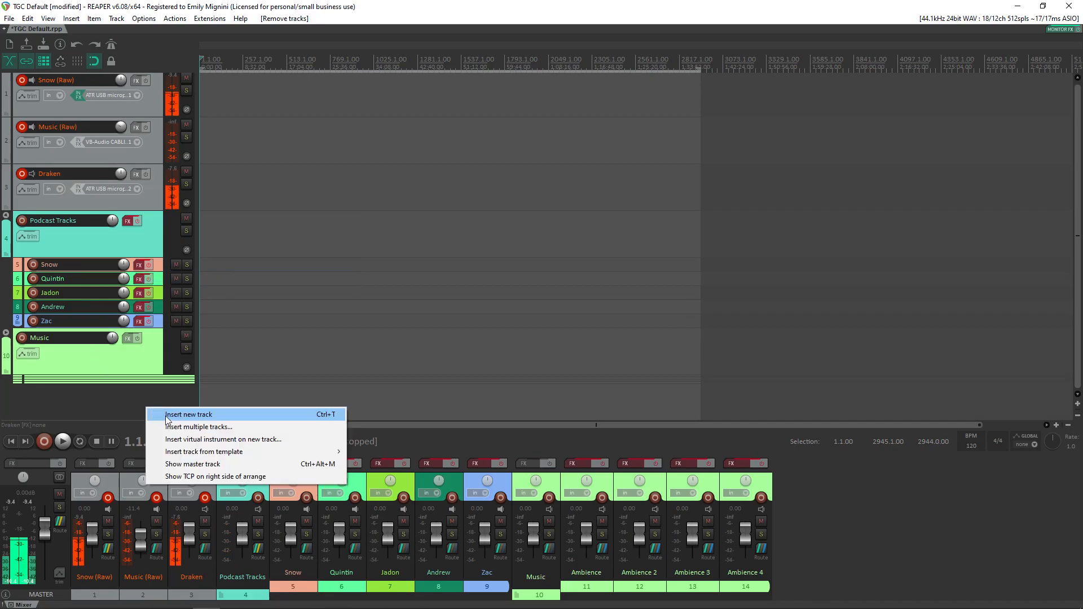
{"action": "left_click", "coordinate": [164, 415]}
{"action": "left_click_drag", "start_coordinate": [145, 229], "coordinate": [93, 184]}
Step: Name the new track below Music (Raw) "Discord/Computer"
{"action": "double_click", "coordinate": [75, 180]}
{"action": "type", "text": "Disr"}
{"action": "key", "text": "BackSpace"}
{"action": "type", "text": "cord"}
{"action": "key", "text": "Return"}
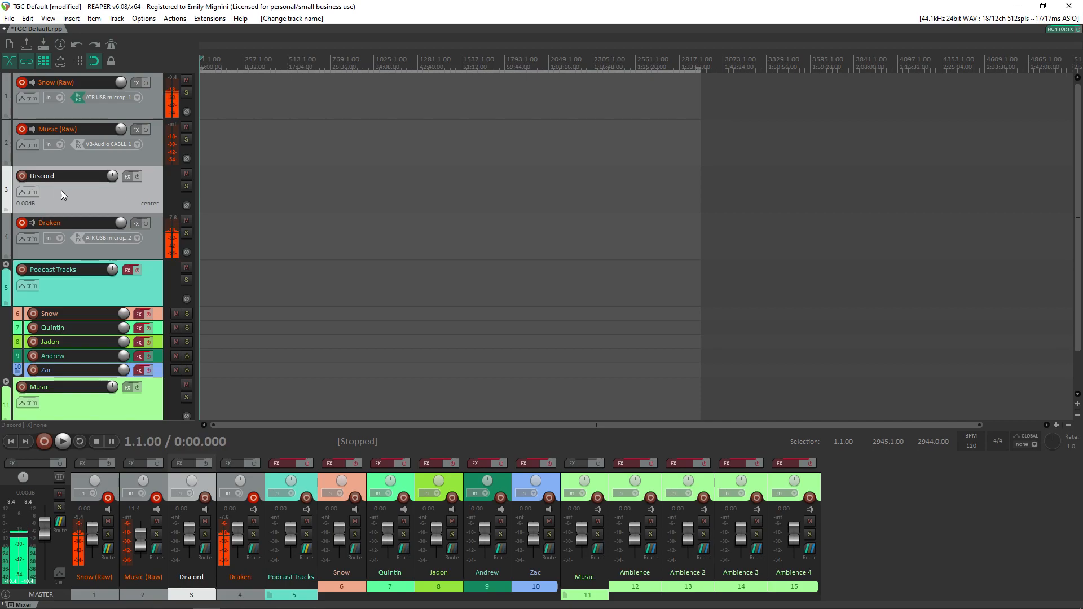
{"action": "double_click", "coordinate": [71, 176]}
{"action": "left_click", "coordinate": [71, 175]}
{"action": "type", "text": "/"}
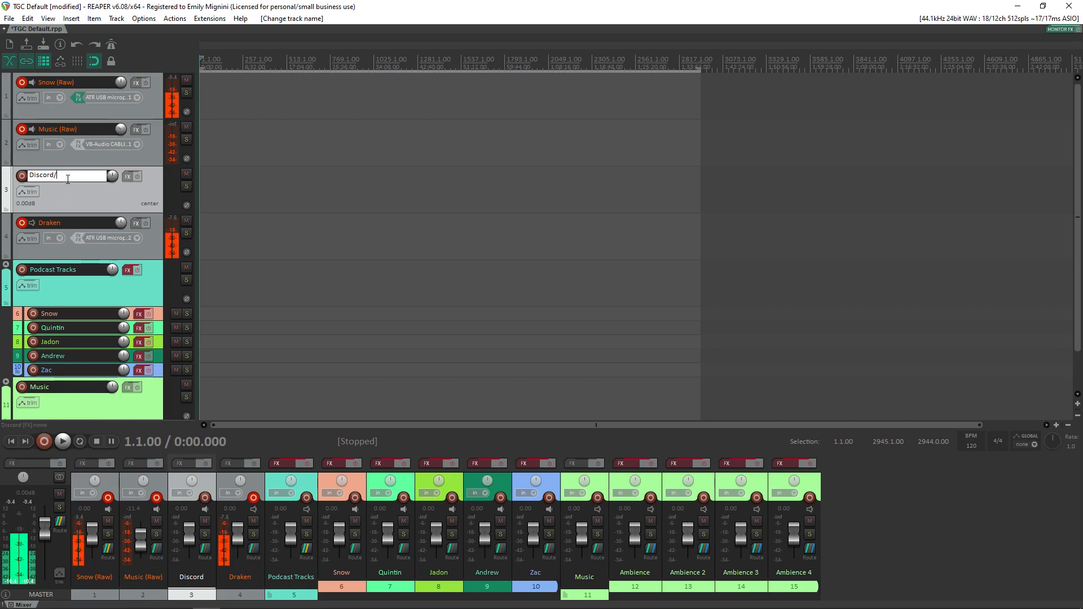
{"action": "type", "text": "VCommputer"}
{"action": "key", "text": "Return"}
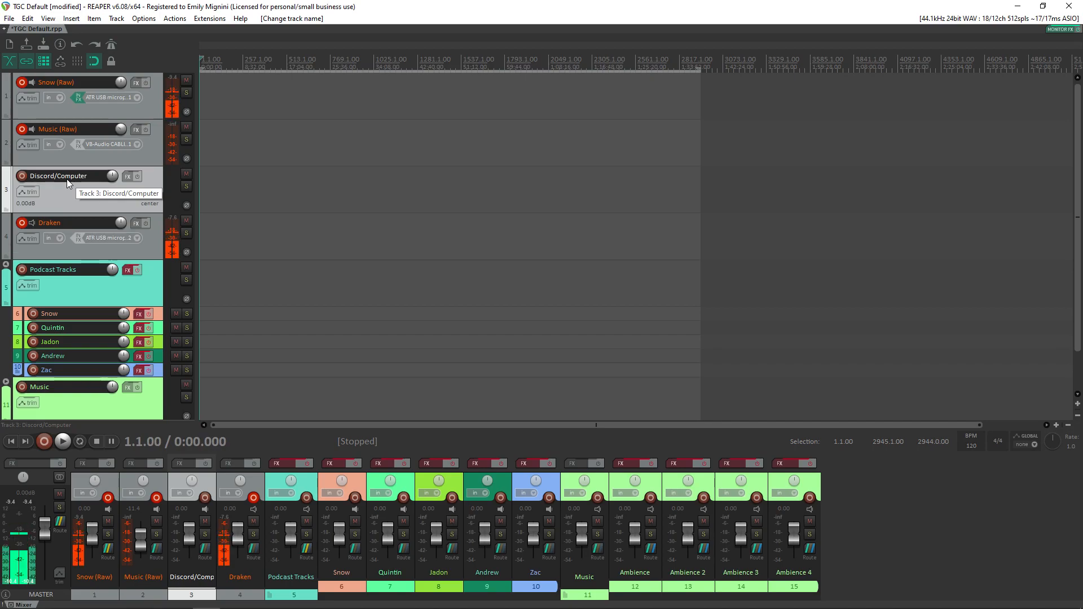
Step: Arm the Discord/Computer track for recording and set its input to mono VB-Audio CABLE-A 1
{"action": "left_click", "coordinate": [21, 177]}
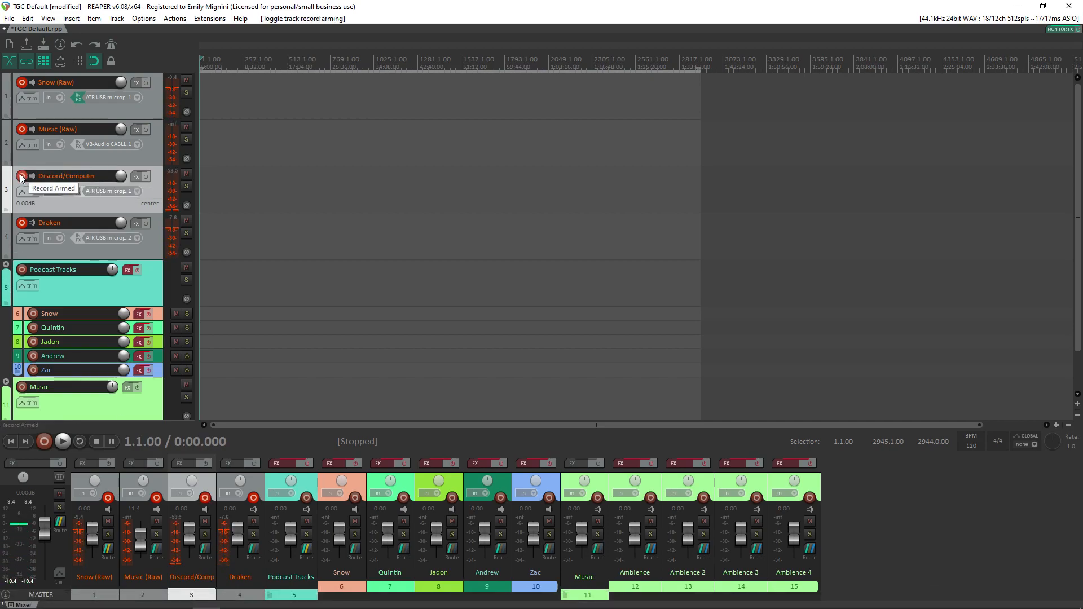
{"action": "left_click", "coordinate": [134, 190]}
{"action": "mouse_move", "coordinate": [158, 198]}
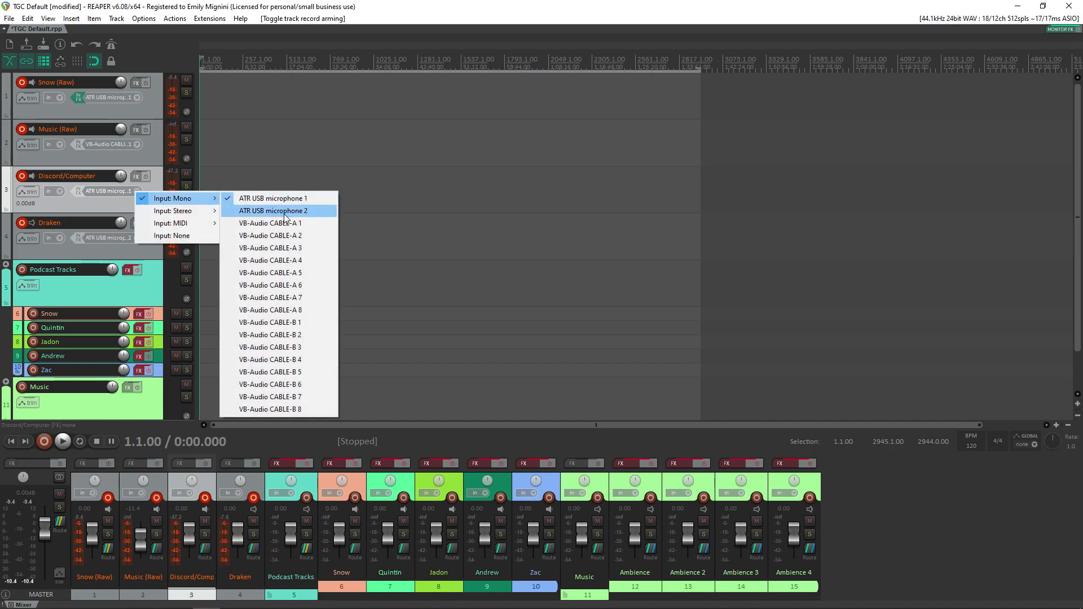
{"action": "left_click", "coordinate": [290, 224]}
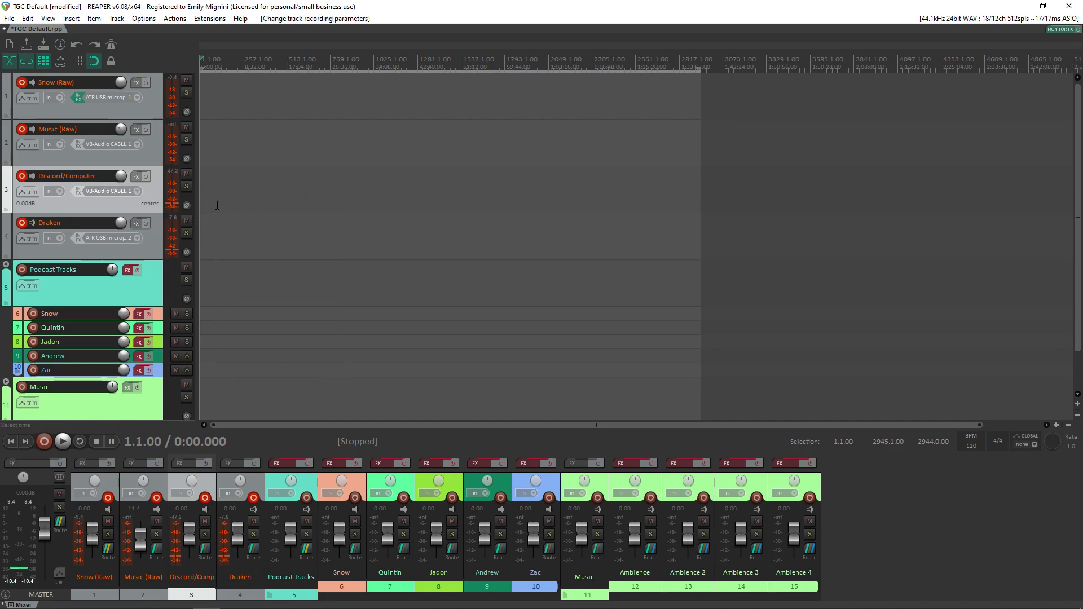
{"action": "left_click", "coordinate": [134, 190]}
{"action": "mouse_move", "coordinate": [187, 201]}
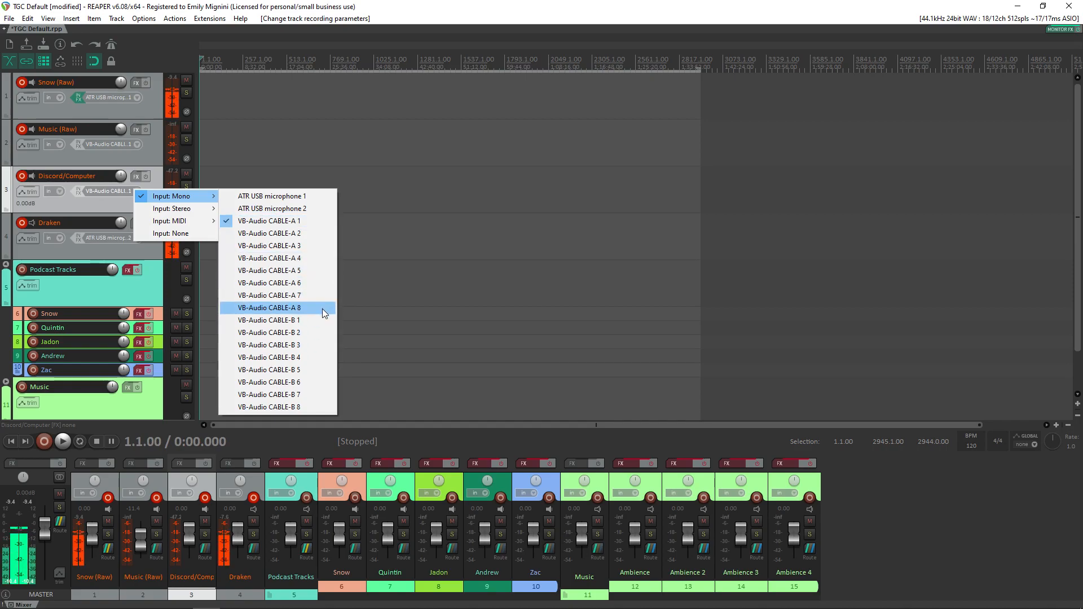
{"action": "left_click", "coordinate": [300, 222]}
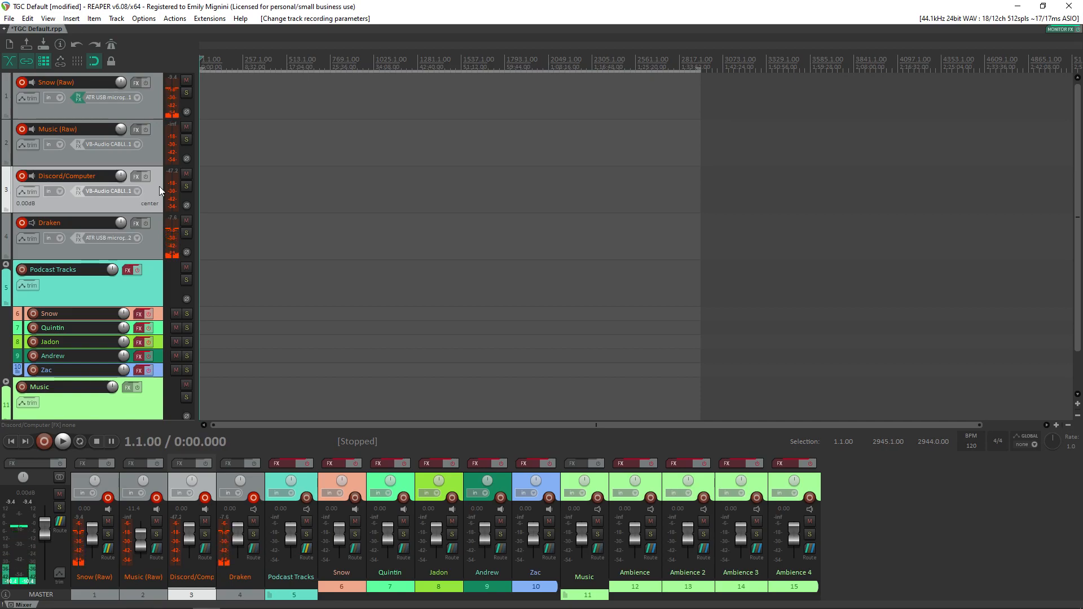
Step: Switch to Discord and compare the input and output devices in its Voice & Video settings with the Discord/Computer track's input
{"action": "mouse_move", "coordinate": [180, 593]}
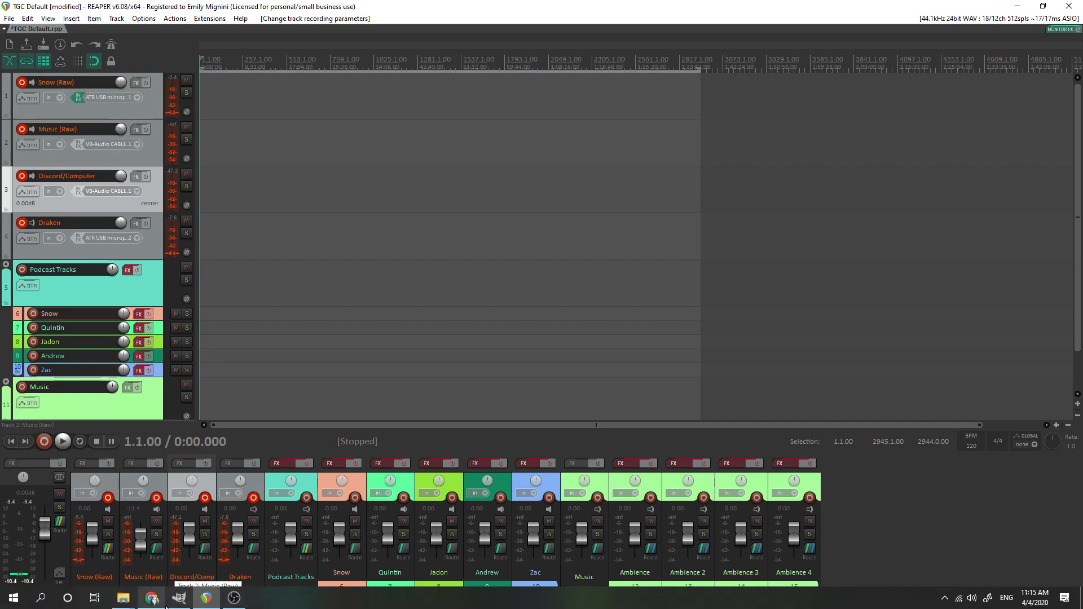
{"action": "left_click", "coordinate": [946, 599]}
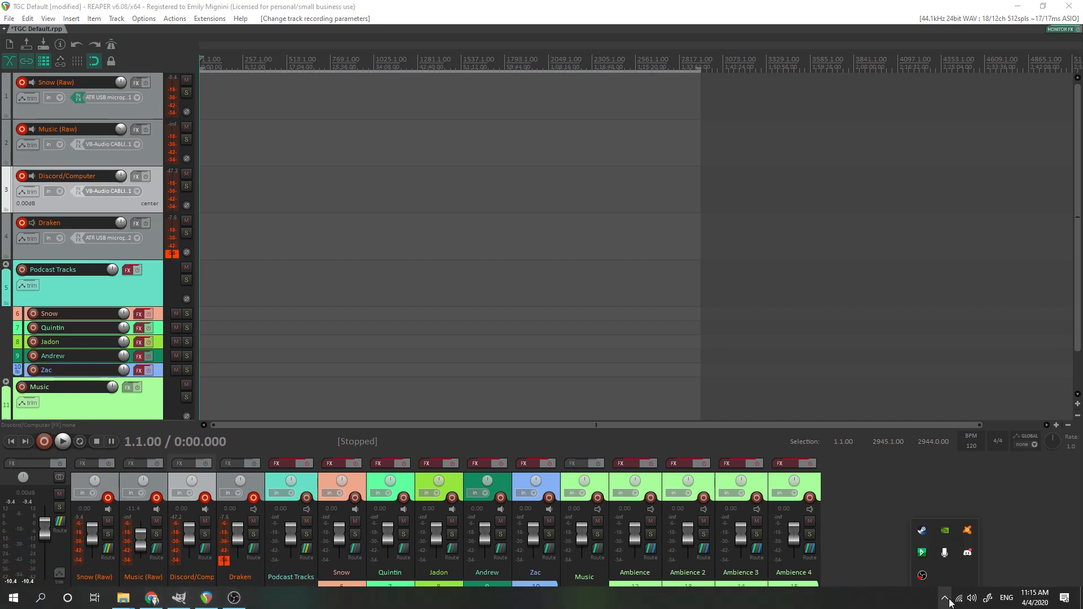
{"action": "left_click", "coordinate": [967, 554]}
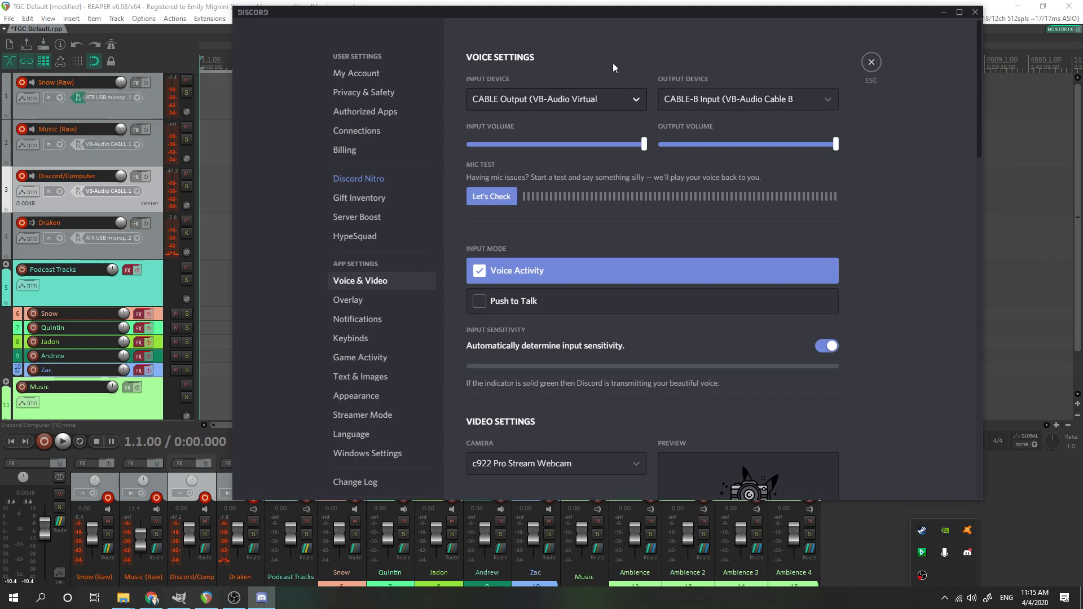
{"action": "left_click_drag", "start_coordinate": [656, 16], "coordinate": [593, 35]}
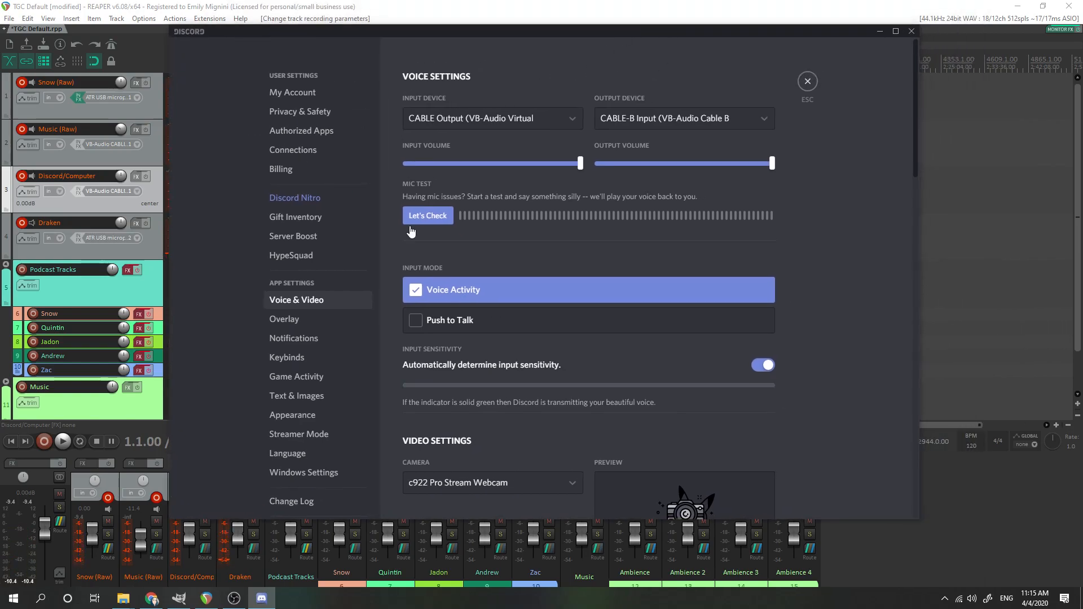
{"action": "left_click", "coordinate": [807, 81]}
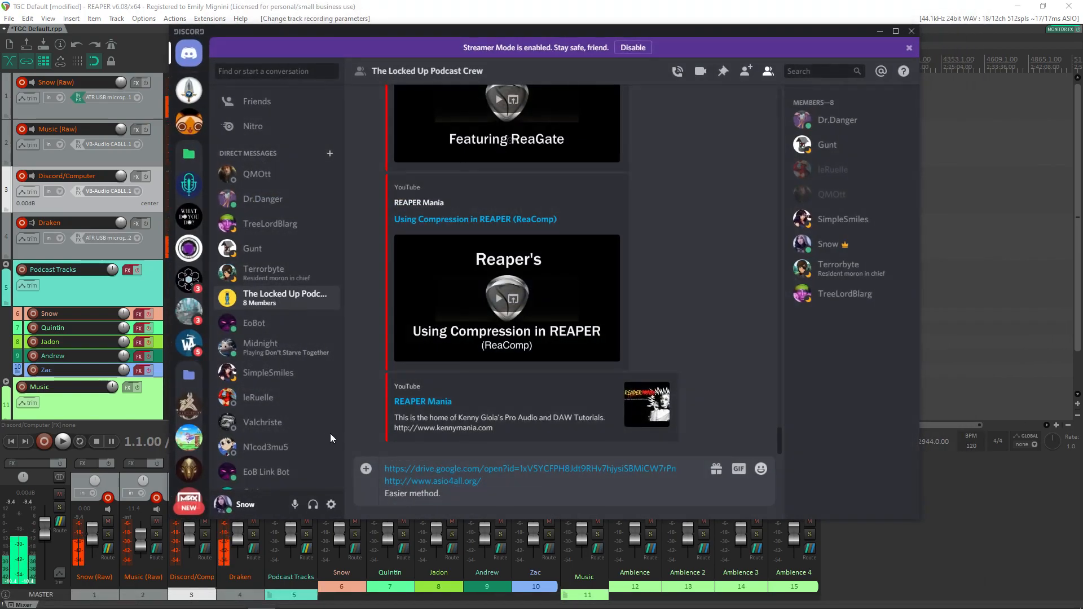
{"action": "left_click", "coordinate": [331, 504]}
{"action": "left_click", "coordinate": [324, 299]}
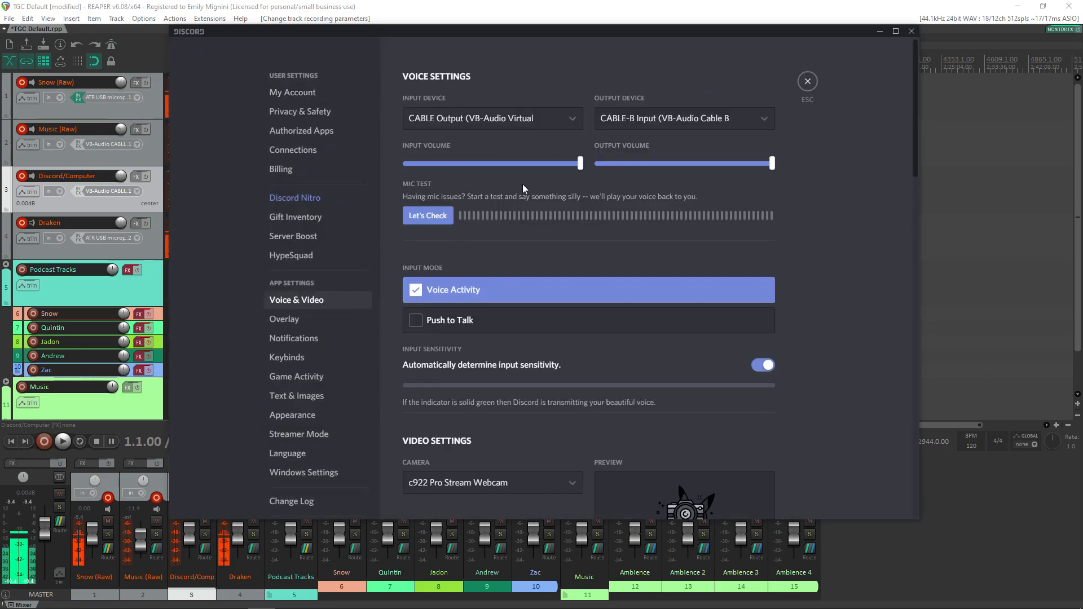
{"action": "left_click_drag", "start_coordinate": [555, 35], "coordinate": [589, 37]}
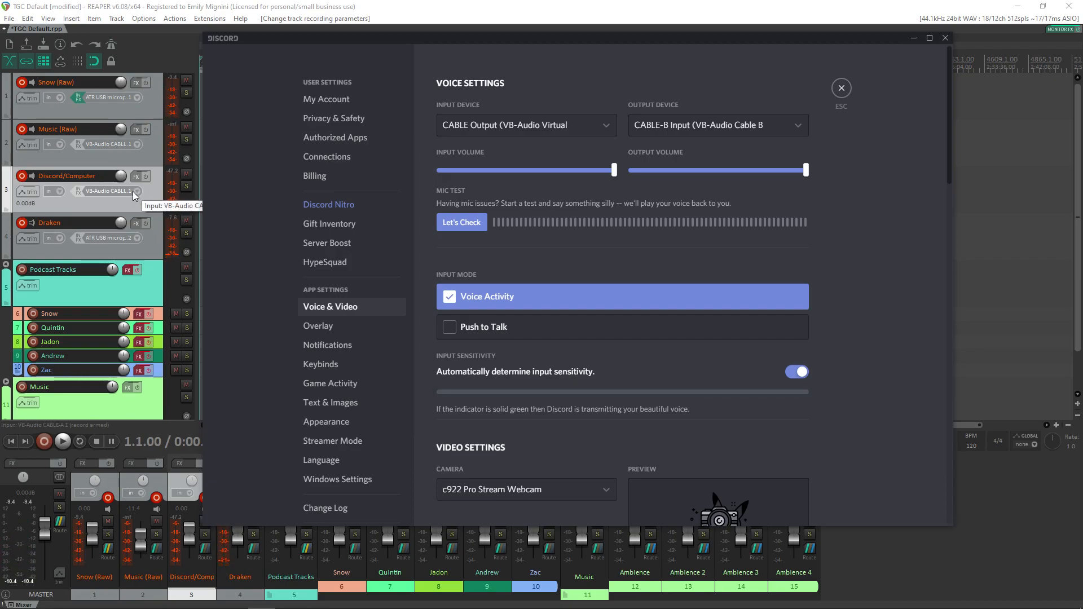
{"action": "left_click_drag", "start_coordinate": [509, 40], "coordinate": [550, 47]}
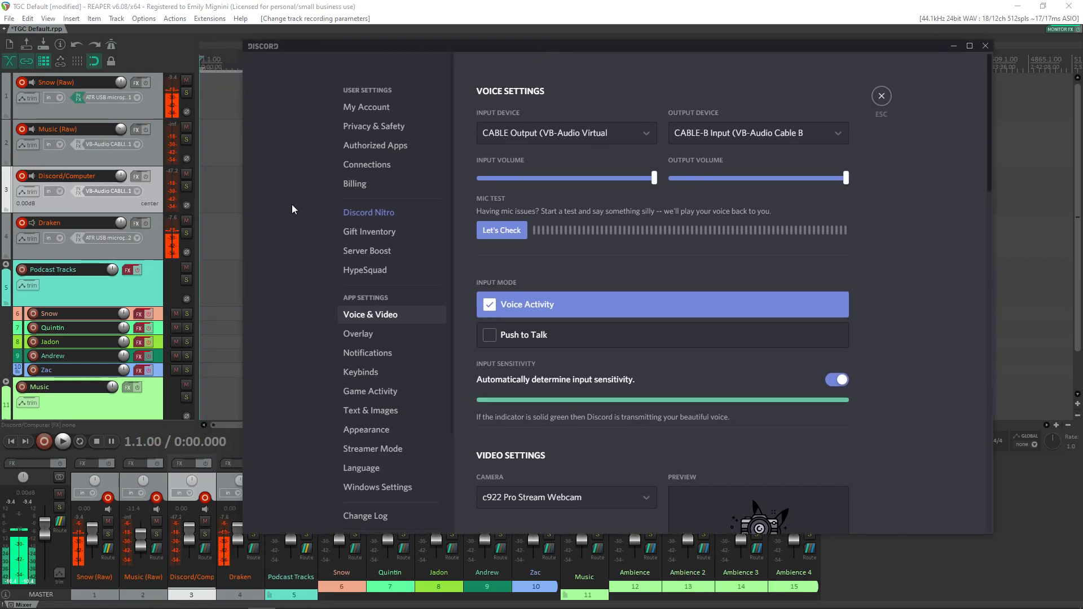
Step: Set the Discord/Computer track's input to mono VB-Audio CABLE-B 1
{"action": "left_click", "coordinate": [134, 192]}
{"action": "mouse_move", "coordinate": [209, 204]}
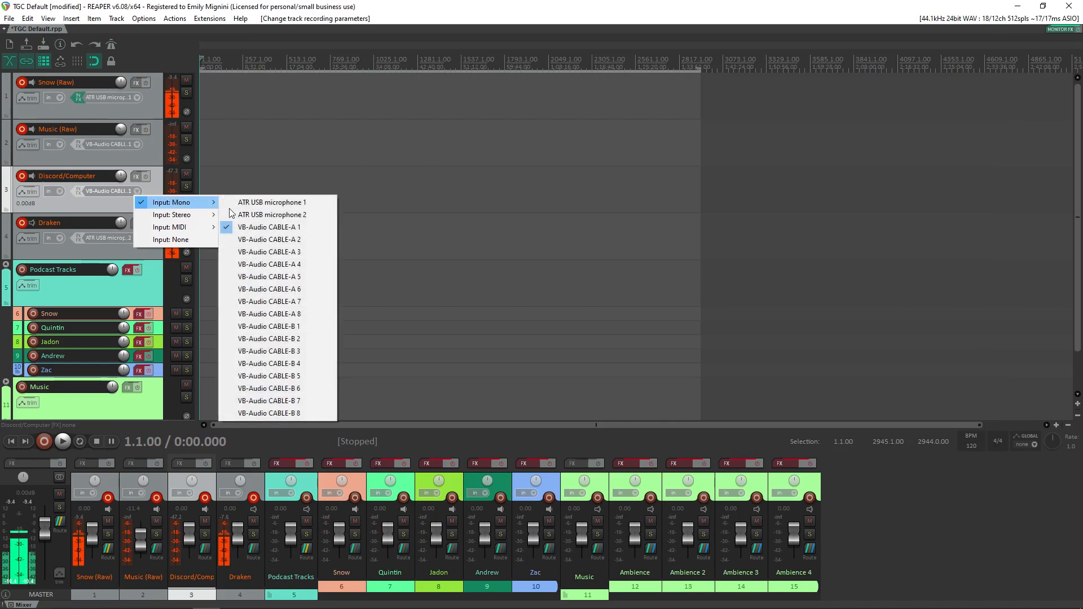
{"action": "left_click", "coordinate": [293, 333]}
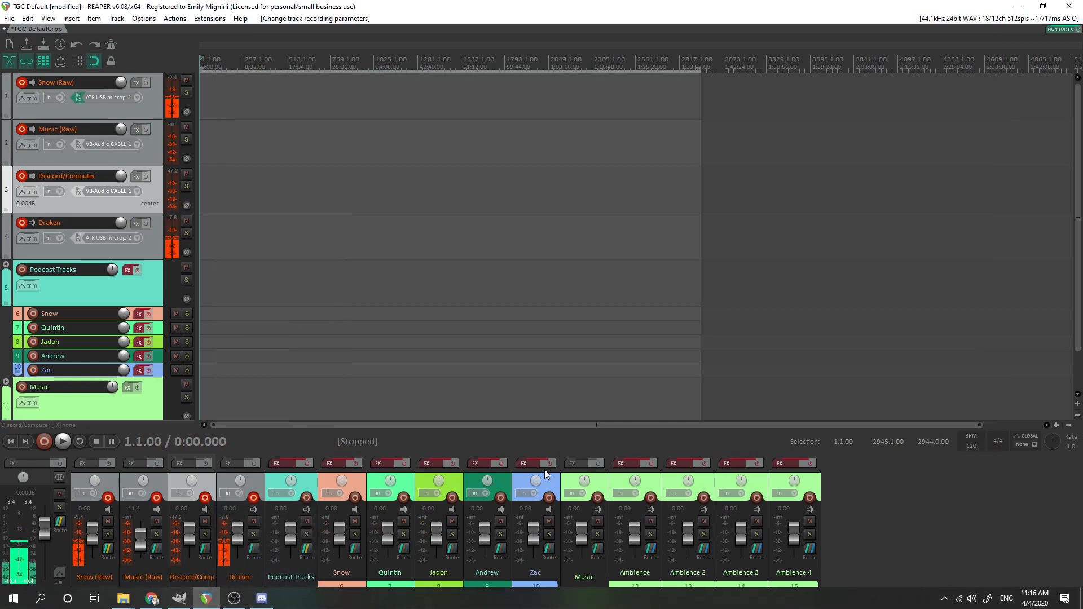
Step: Switch to Discord and select CABLE-B Input as the output device and CABLE Output (VB-Audio Virtual) as the input device
{"action": "left_click", "coordinate": [261, 598]}
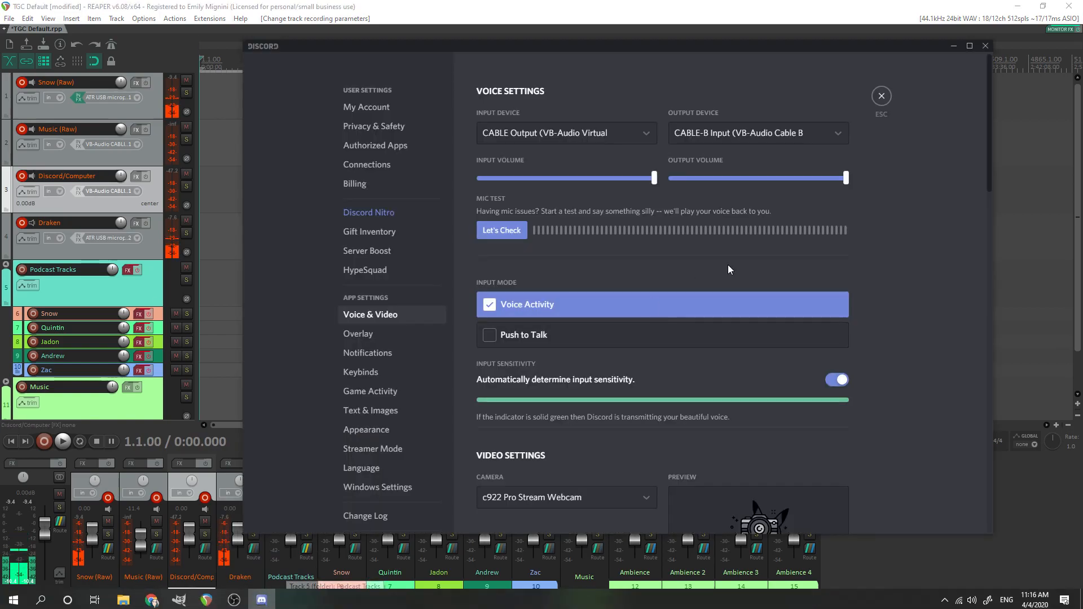
{"action": "left_click", "coordinate": [777, 134]}
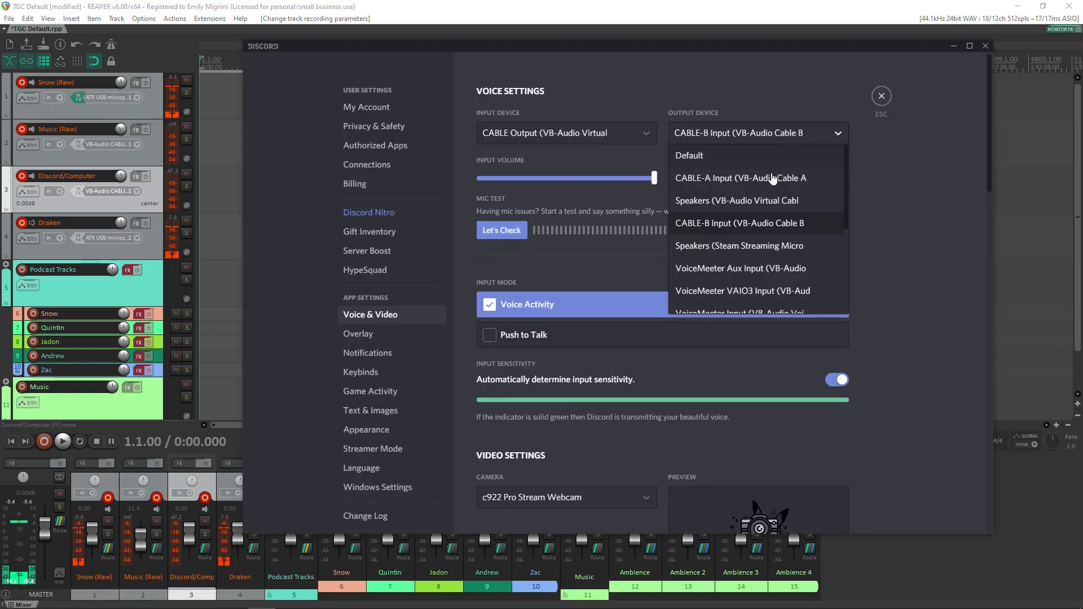
{"action": "left_click", "coordinate": [785, 227]}
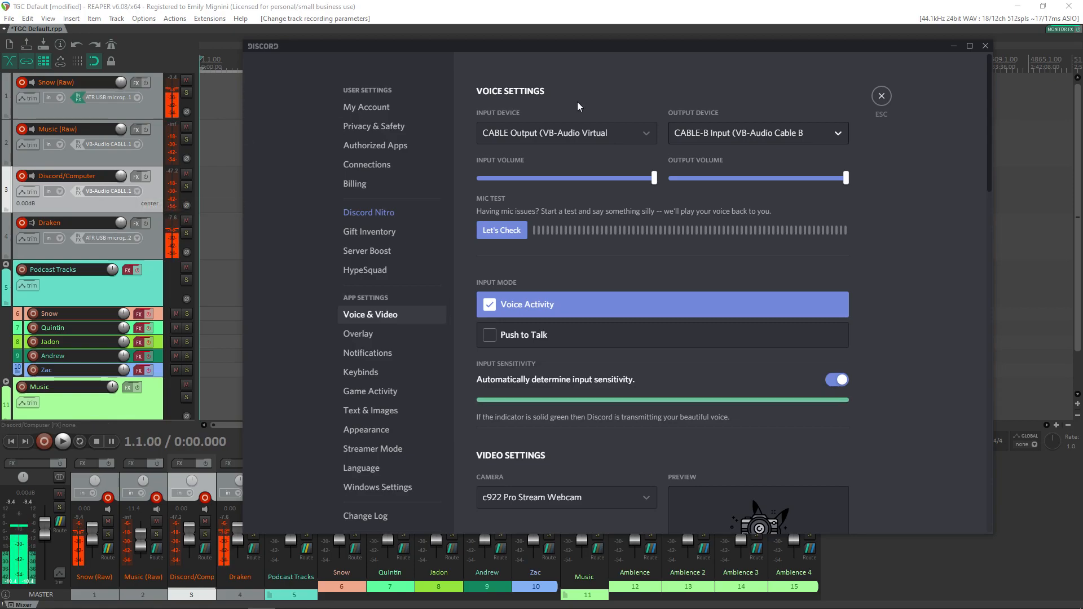
{"action": "left_click", "coordinate": [584, 134]}
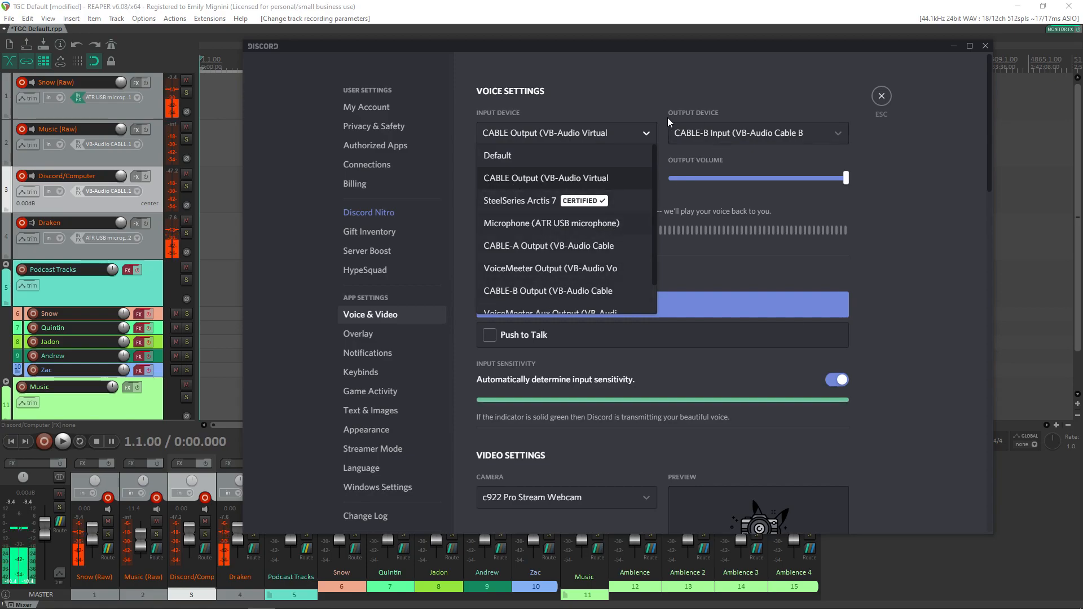
{"action": "left_click", "coordinate": [584, 180]}
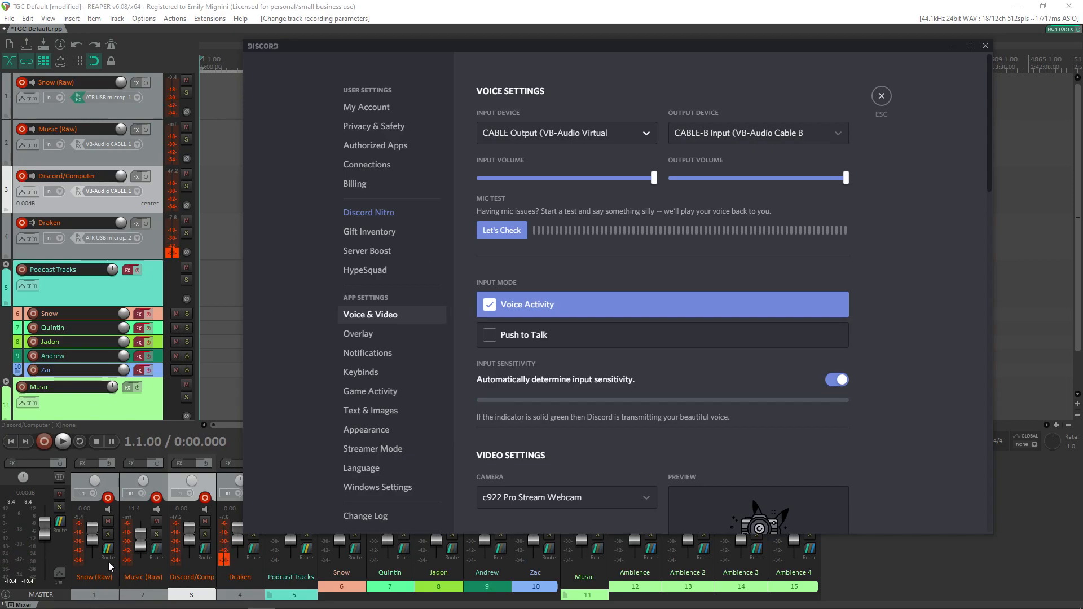
Step: Return to REAPER, add a VB-Audio Point 1 / VB-Audio Point 2 hardware output to Snow (Raw), and delete the duplicate output
{"action": "left_click", "coordinate": [65, 545]}
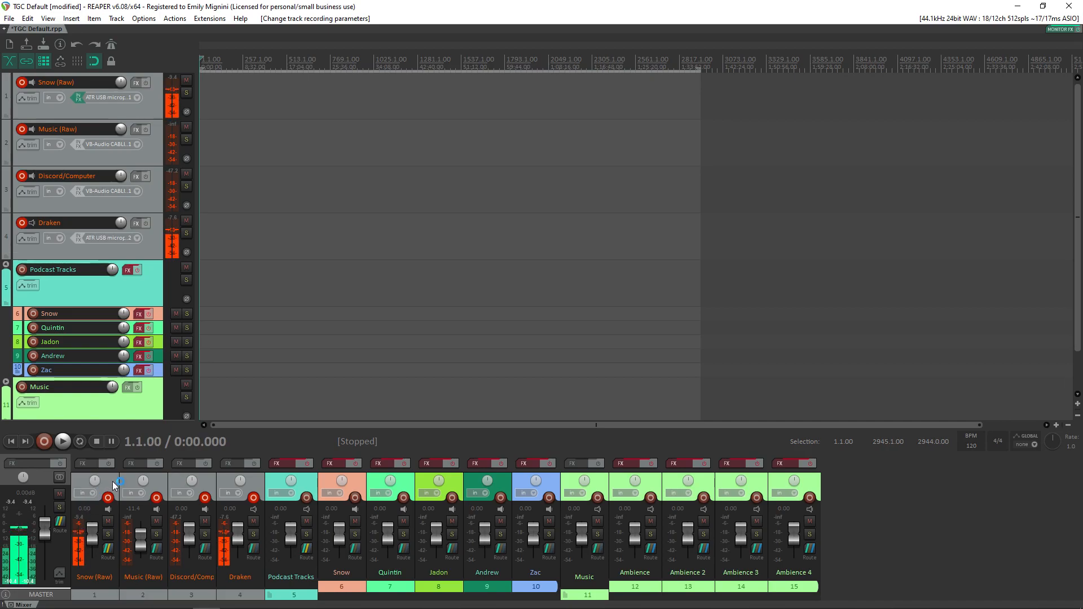
{"action": "left_click", "coordinate": [107, 556]}
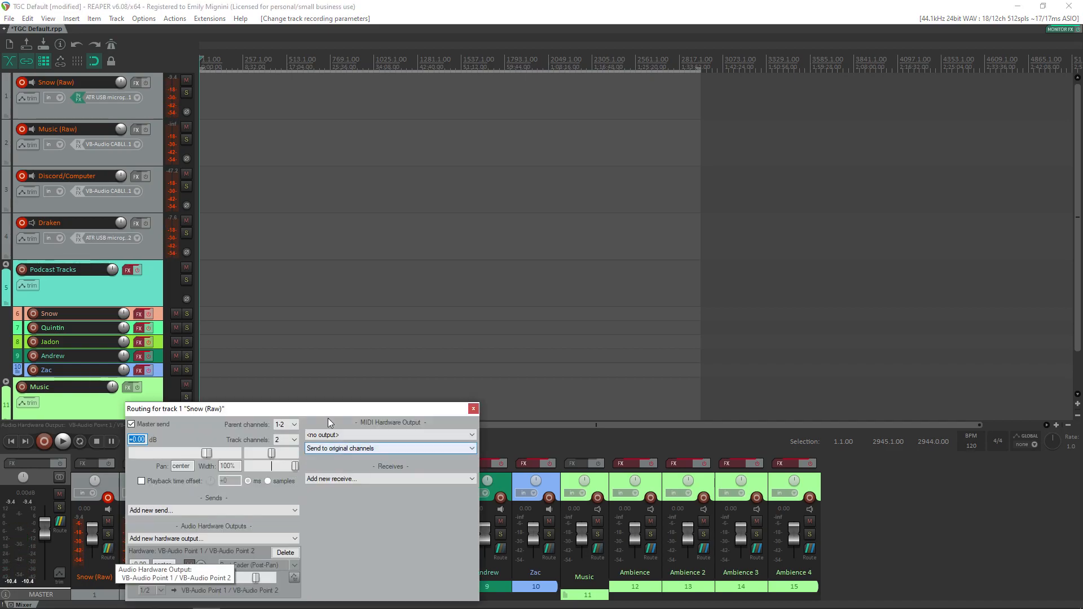
{"action": "left_click_drag", "start_coordinate": [321, 408], "coordinate": [331, 355]}
{"action": "left_click", "coordinate": [279, 486]}
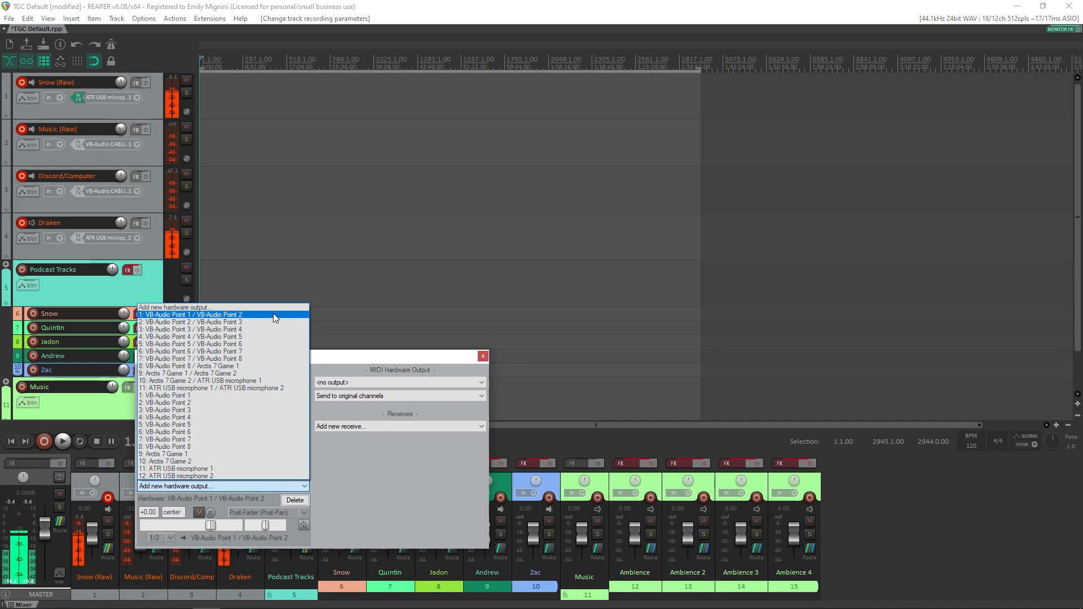
{"action": "left_click", "coordinate": [256, 313]}
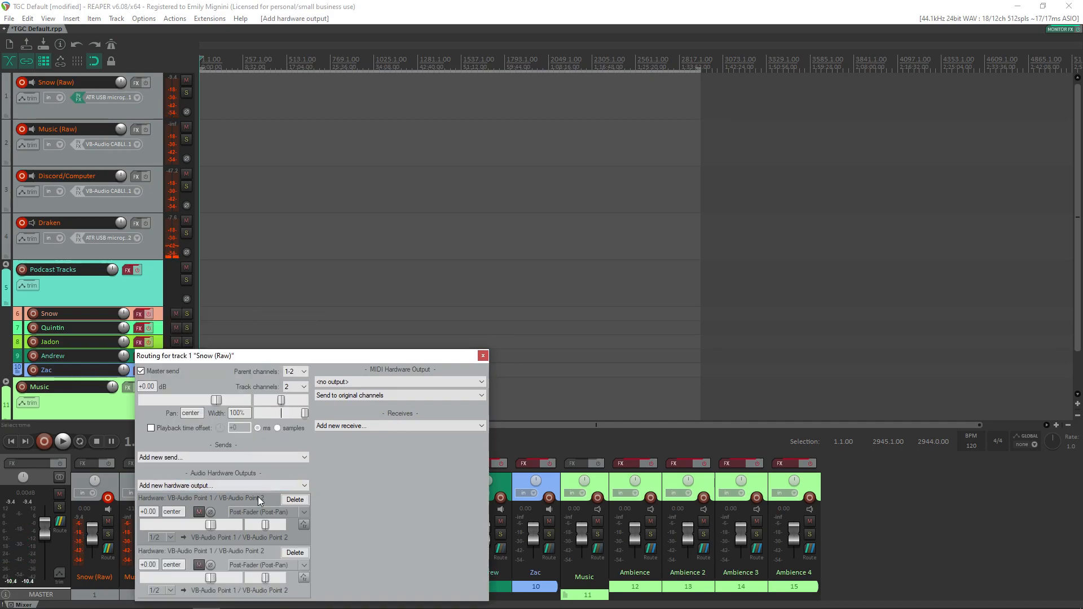
{"action": "left_click", "coordinate": [299, 506]}
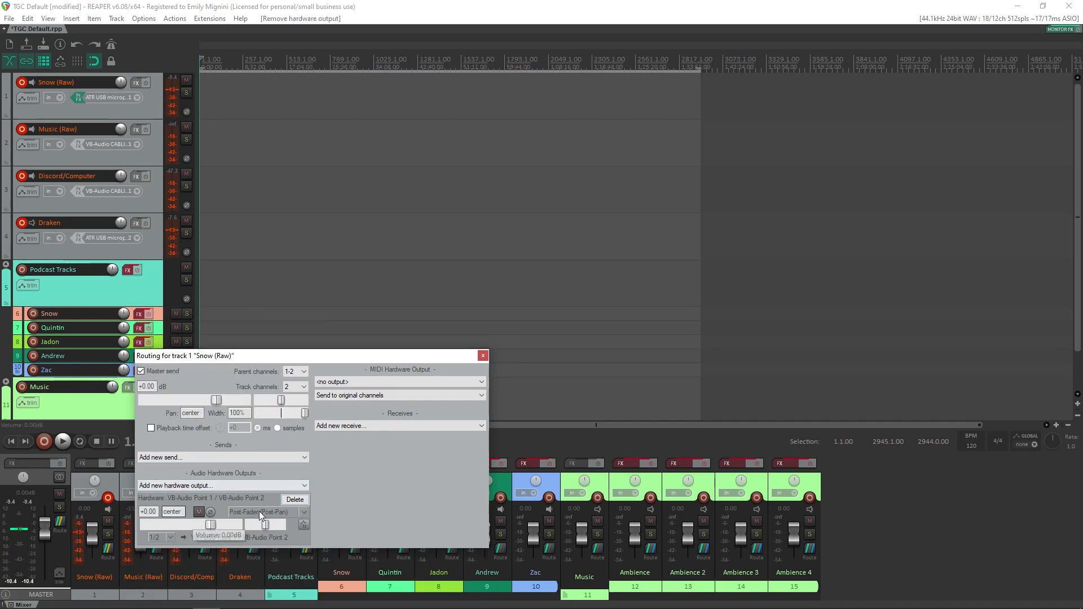
Step: Open the Sound Control Panel from the Windows sound settings and examine the default playback devices
{"action": "left_click", "coordinate": [265, 601]}
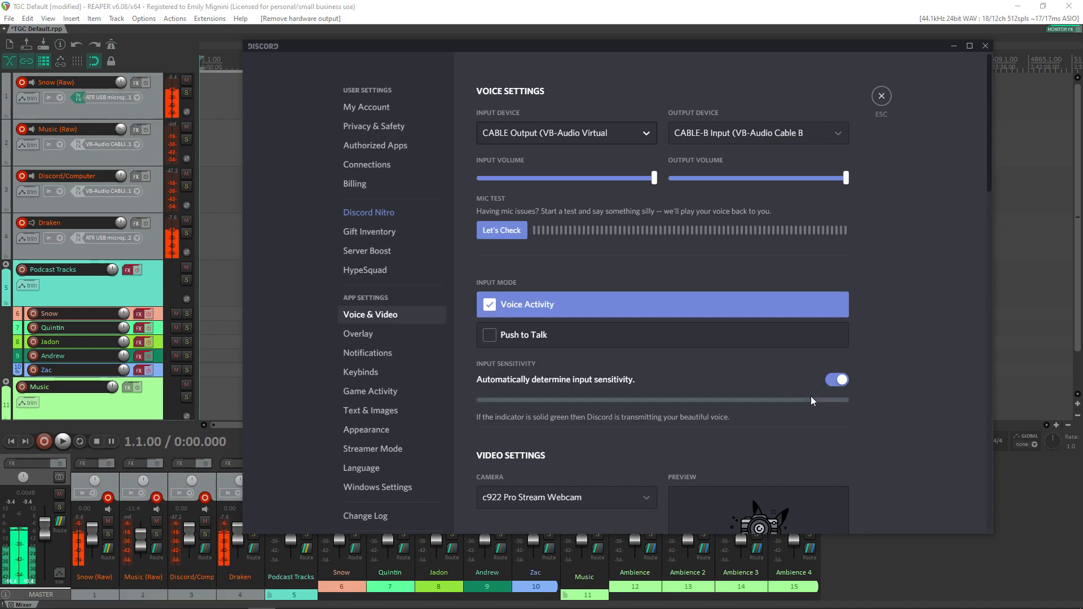
{"action": "mouse_move", "coordinate": [964, 606]}
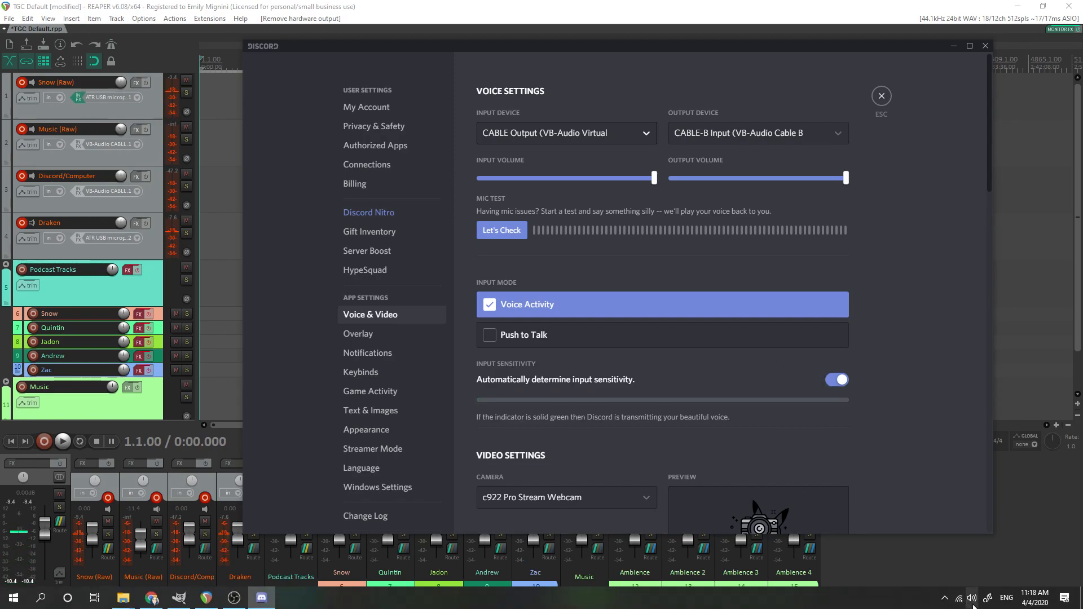
{"action": "right_click", "coordinate": [972, 603]}
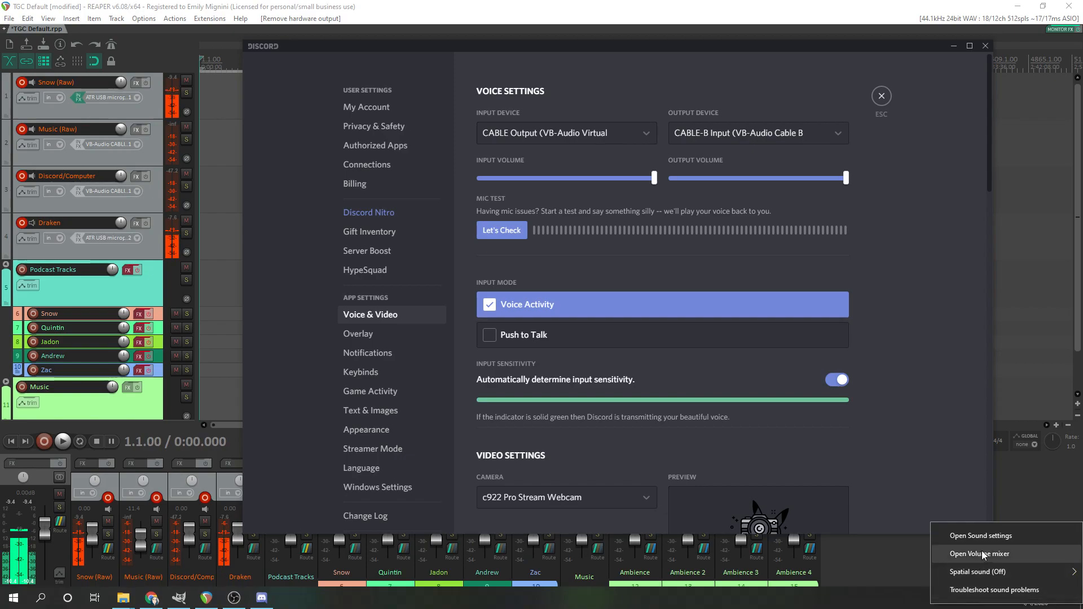
{"action": "left_click", "coordinate": [1011, 543]}
{"action": "scroll", "coordinate": [645, 415], "scroll_direction": "down", "scroll_amount": 1}
{"action": "scroll", "coordinate": [645, 418], "scroll_direction": "down", "scroll_amount": 5}
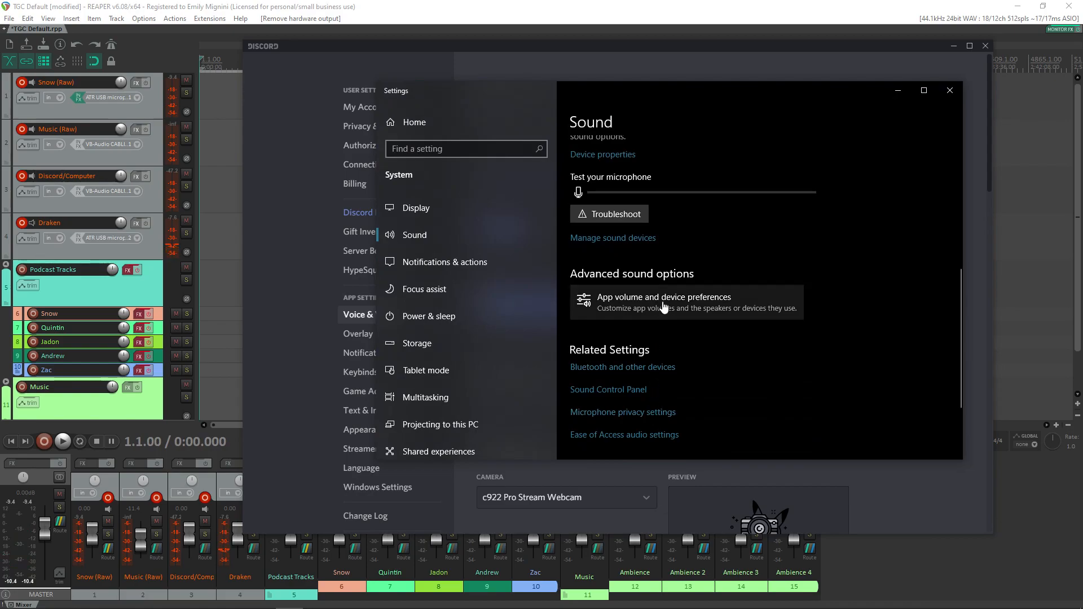
{"action": "left_click", "coordinate": [611, 392]}
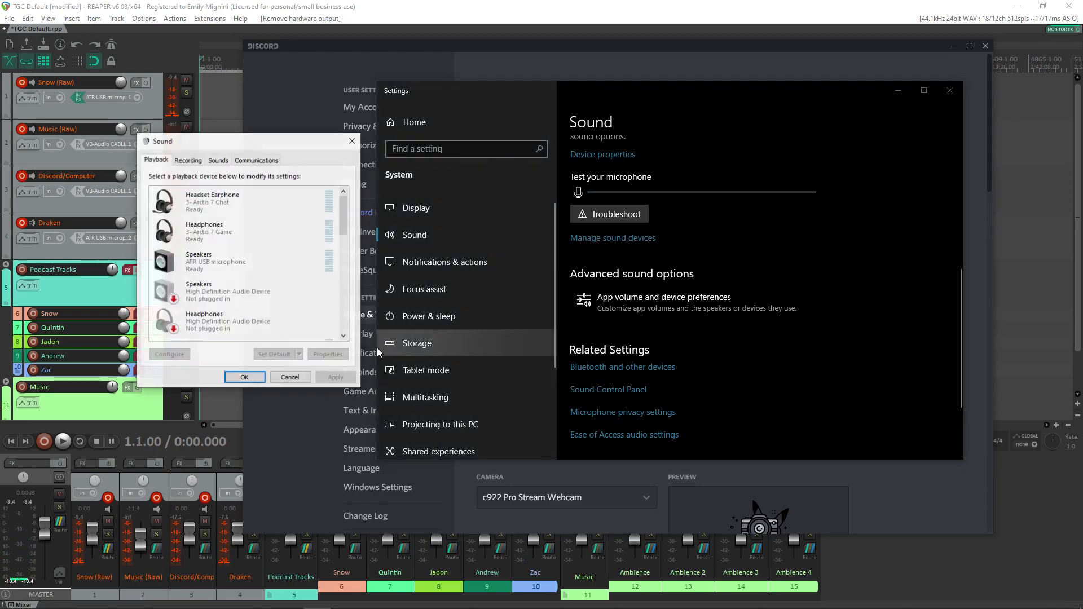
{"action": "left_click_drag", "start_coordinate": [282, 141], "coordinate": [376, 133]}
{"action": "left_click_drag", "start_coordinate": [438, 210], "coordinate": [436, 292]}
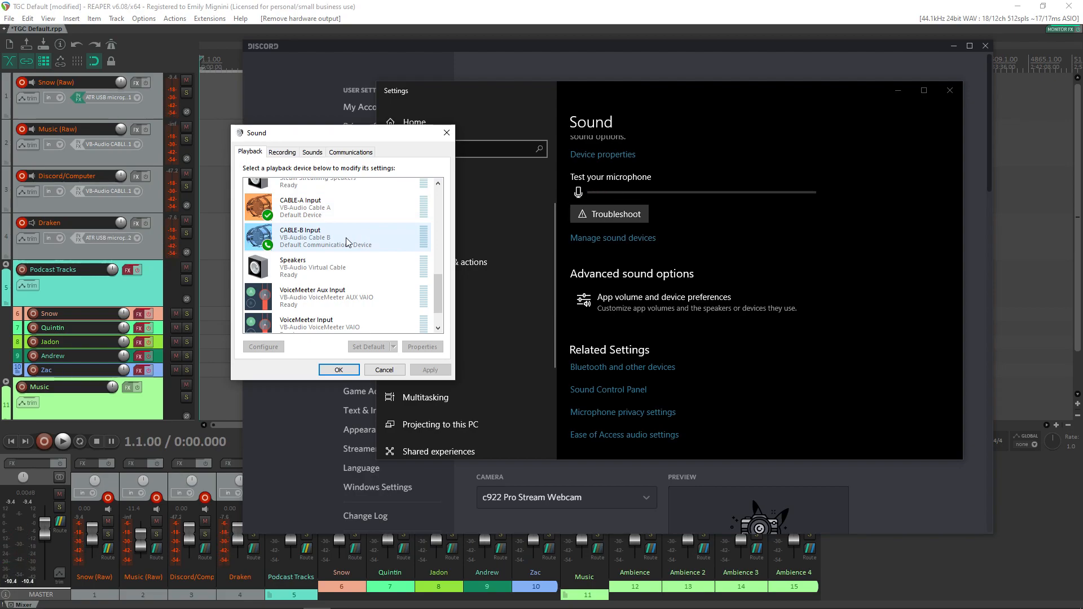
Step: Compare the default recording and playback devices in the Sound dialog with the input and output devices set in Discord
{"action": "left_click", "coordinate": [281, 152]}
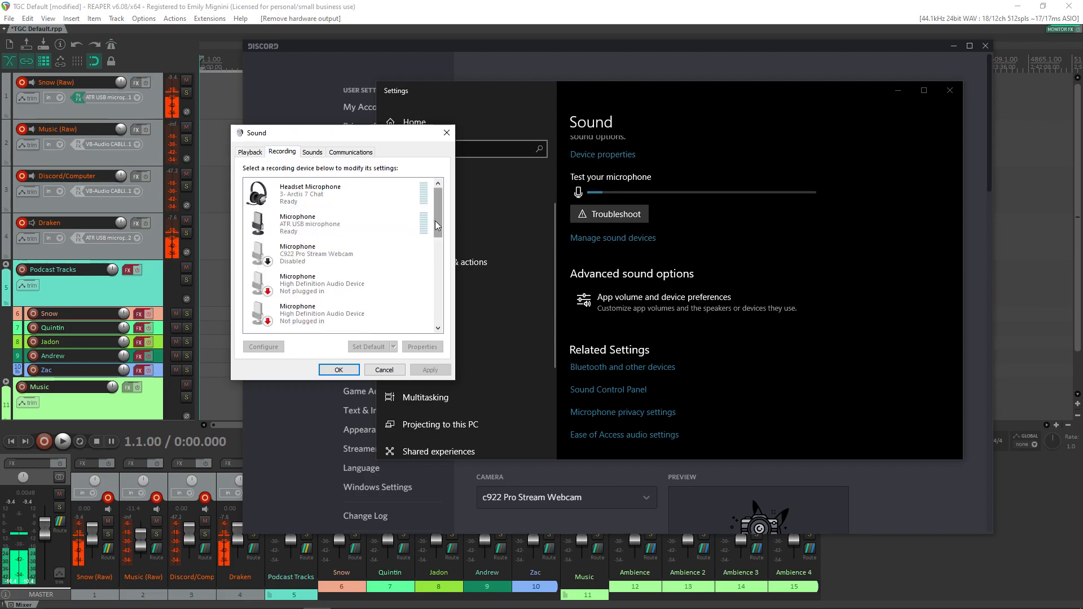
{"action": "left_click_drag", "start_coordinate": [437, 221], "coordinate": [449, 323]}
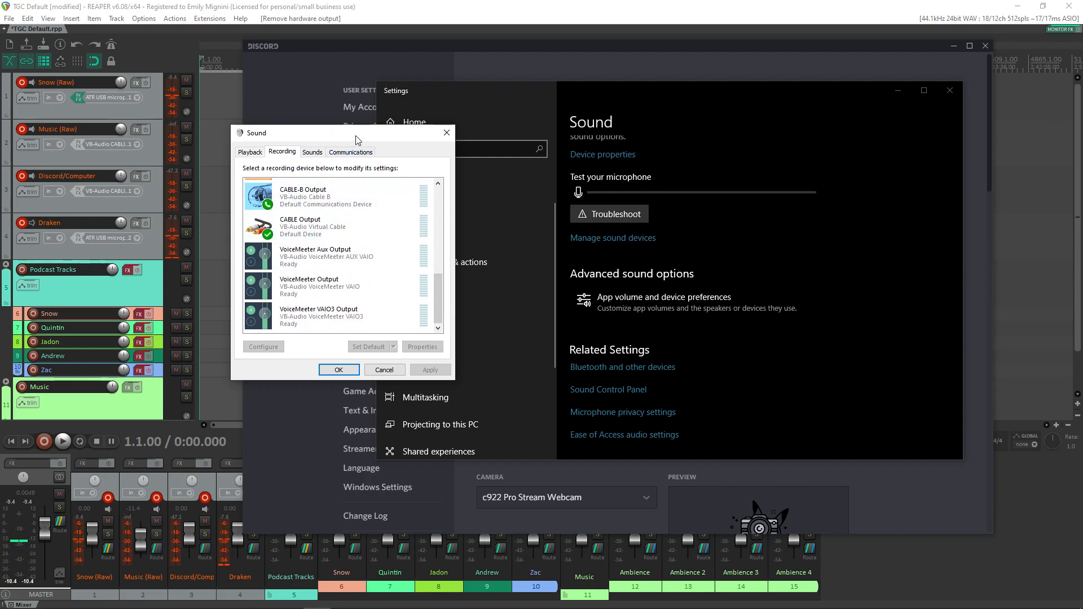
{"action": "left_click_drag", "start_coordinate": [360, 136], "coordinate": [330, 135]}
{"action": "left_click_drag", "start_coordinate": [692, 93], "coordinate": [757, 235]}
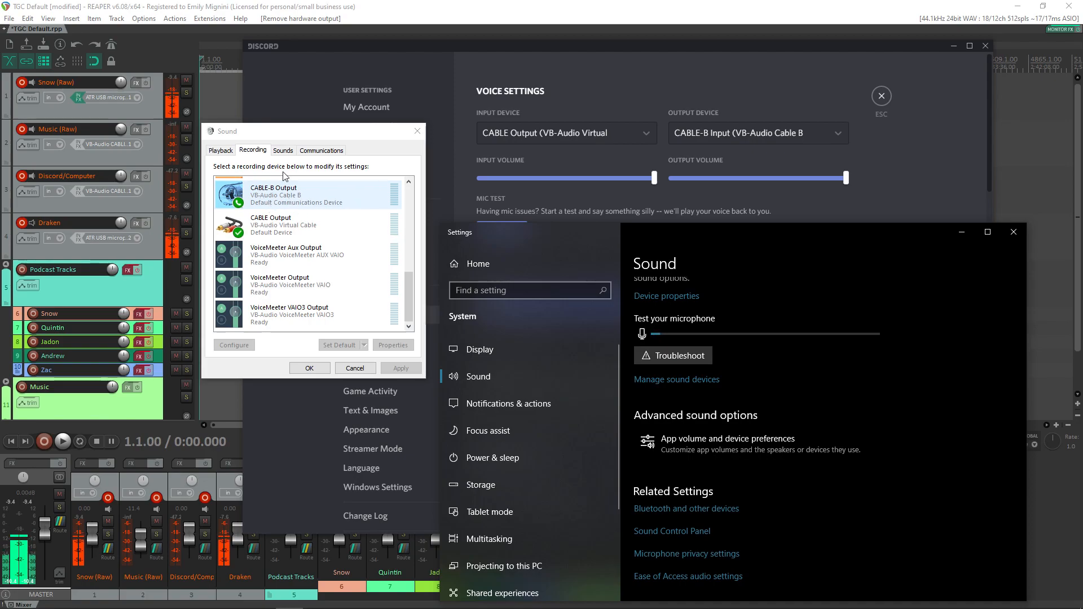
{"action": "left_click", "coordinate": [225, 154]}
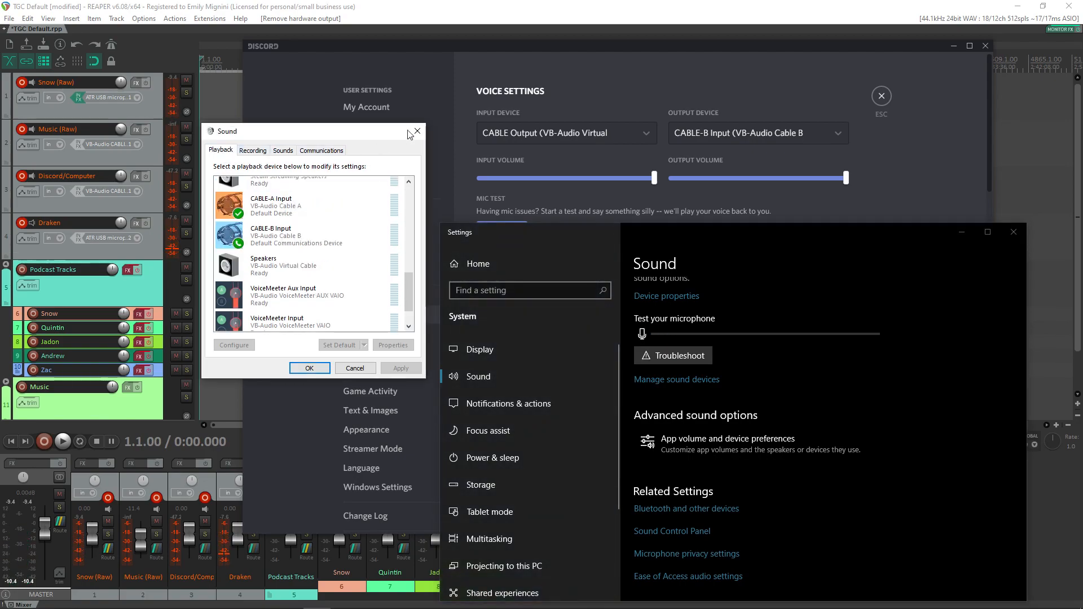
{"action": "left_click", "coordinate": [253, 151]}
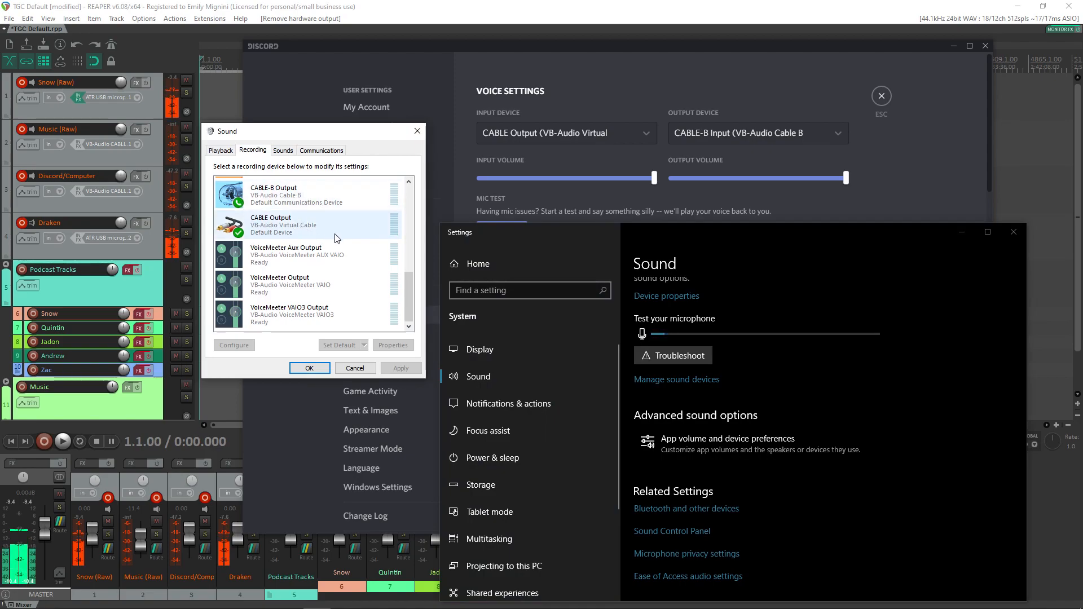
{"action": "left_click", "coordinate": [417, 131]}
{"action": "left_click_drag", "start_coordinate": [784, 226], "coordinate": [714, 61]}
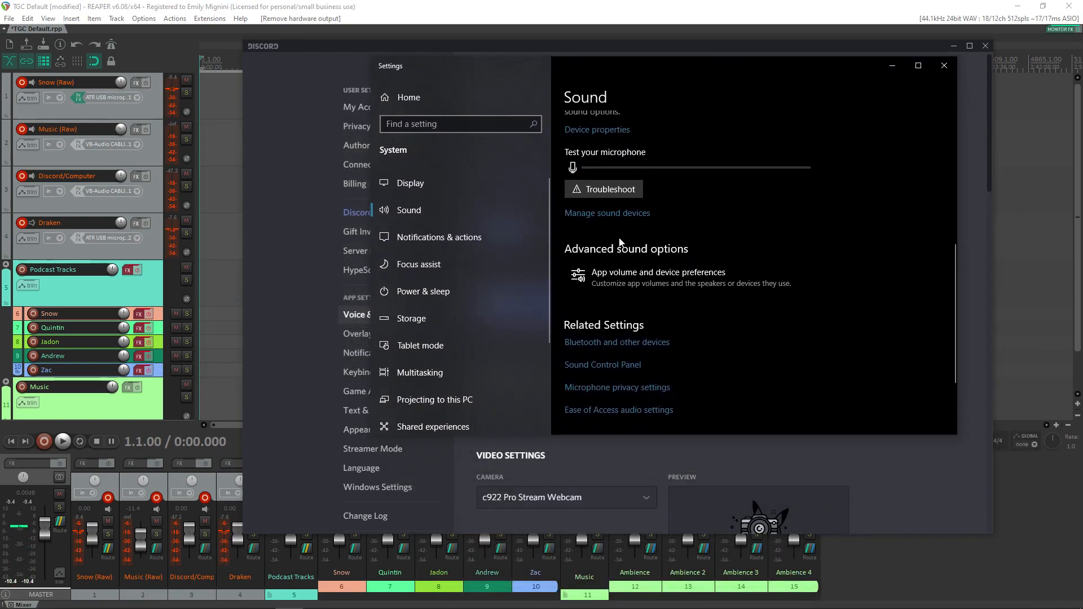
{"action": "left_click", "coordinate": [620, 366]}
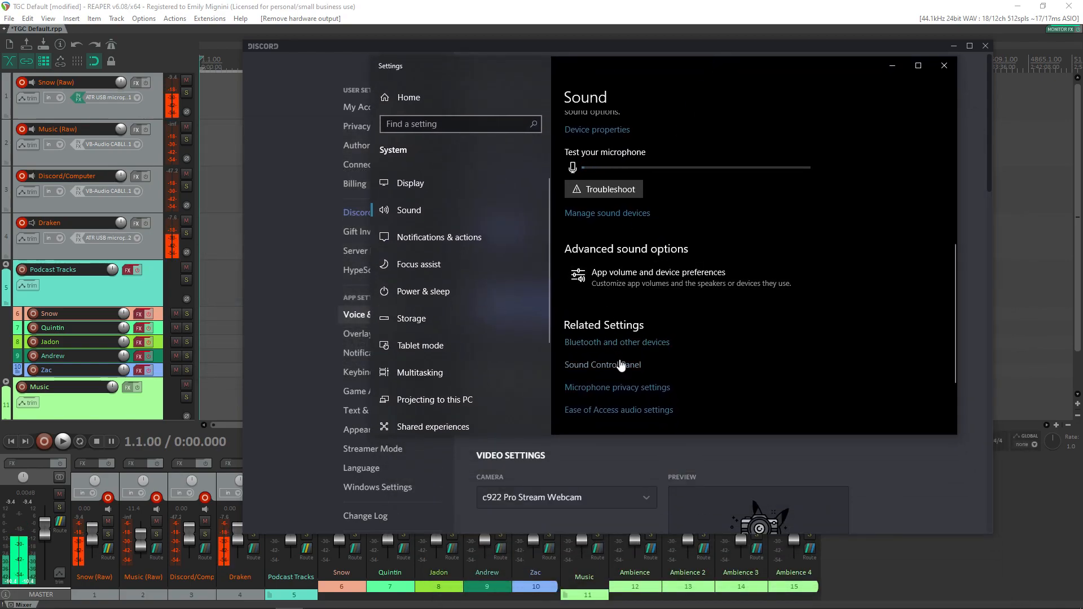
{"action": "left_click", "coordinate": [369, 153]}
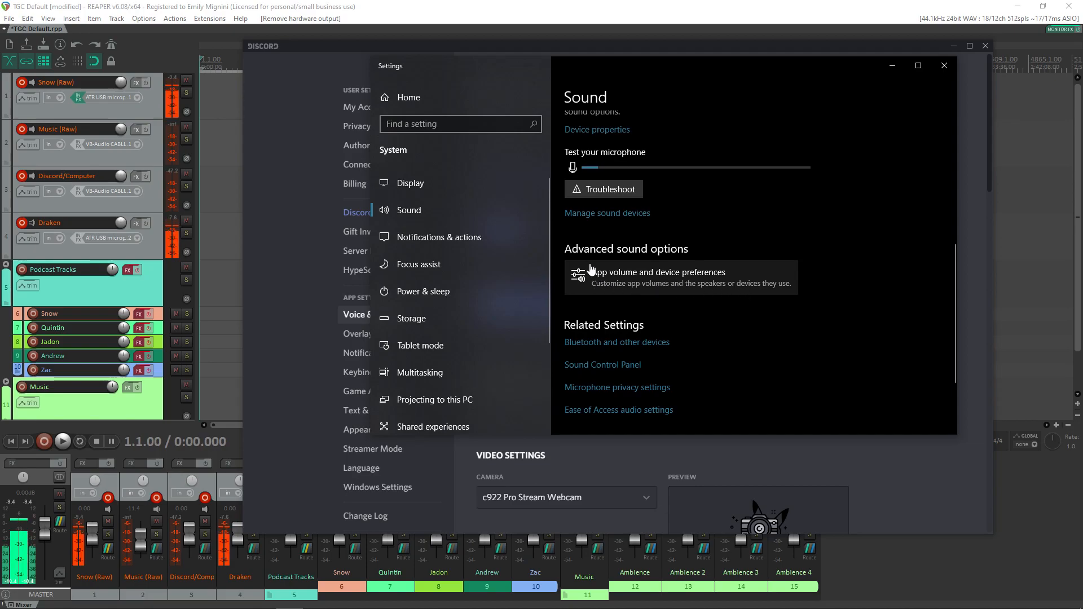
Step: Examine Discord's assigned input device in the Windows app volume and device preferences, and close the Settings window
{"action": "left_click", "coordinate": [668, 272]}
{"action": "scroll", "coordinate": [686, 189], "scroll_direction": "down", "scroll_amount": 2}
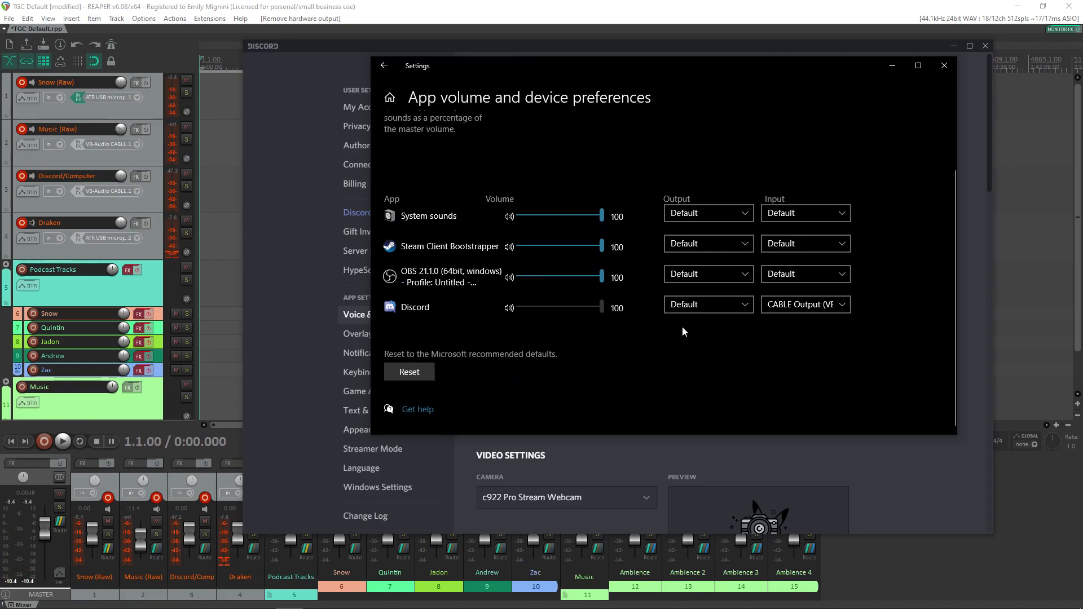
{"action": "left_click", "coordinate": [845, 305]}
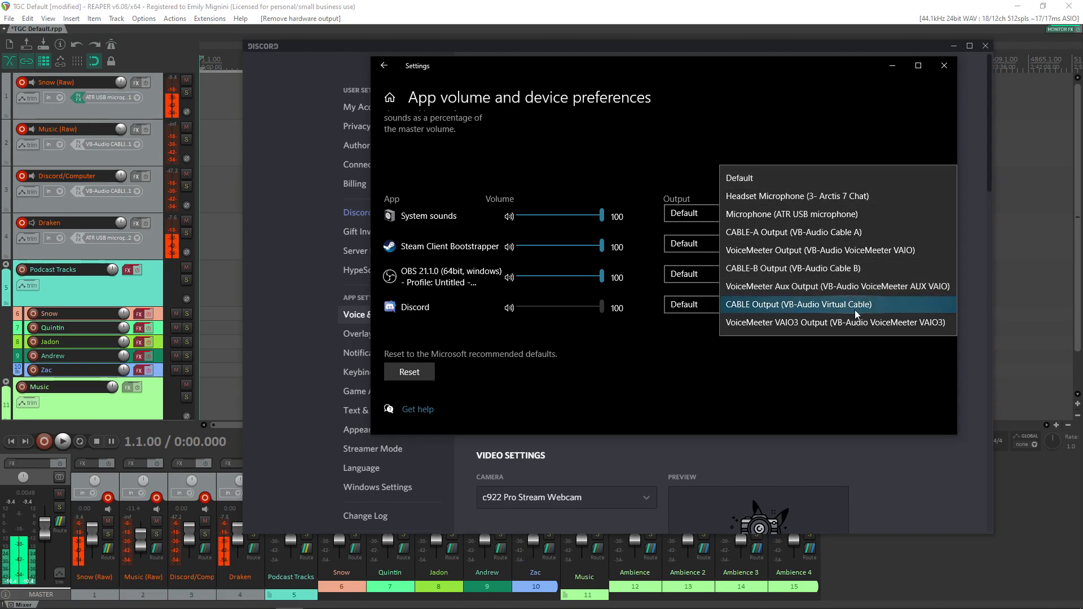
{"action": "left_click", "coordinate": [871, 463]}
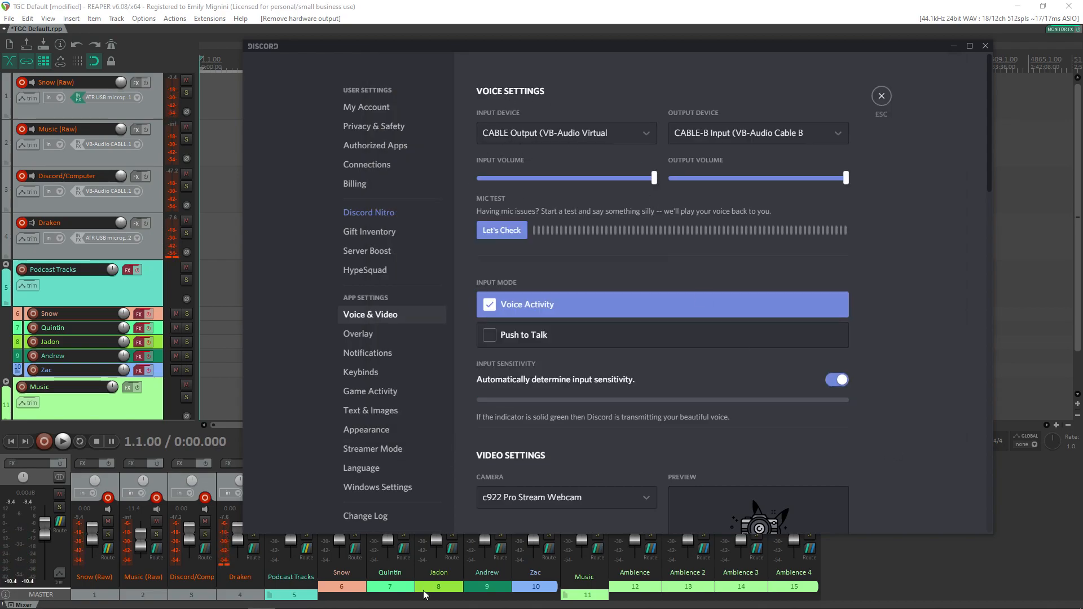
{"action": "mouse_move", "coordinate": [288, 602]}
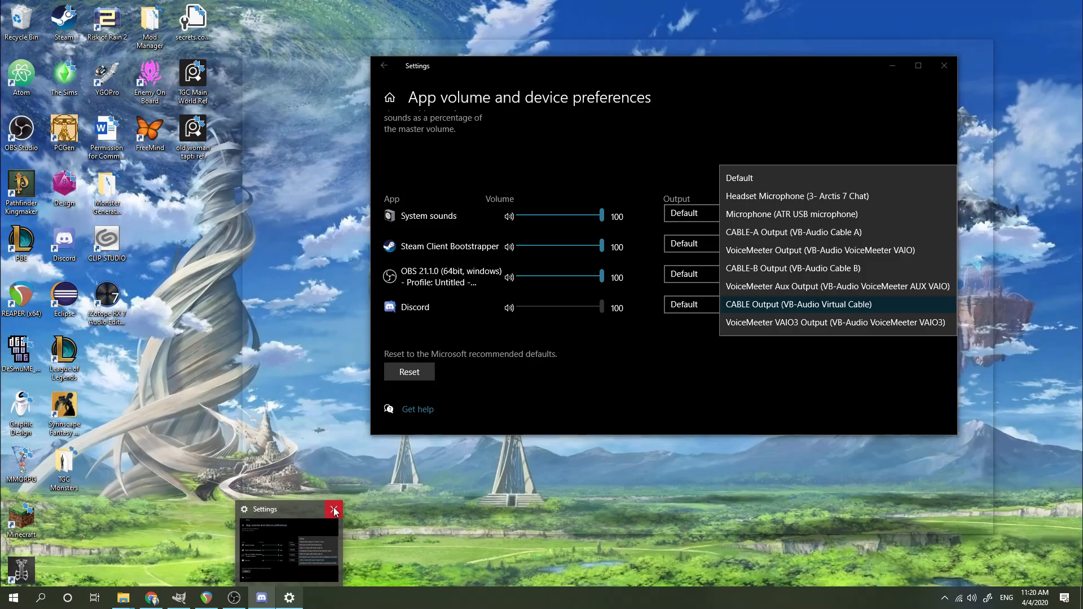
{"action": "left_click", "coordinate": [333, 507]}
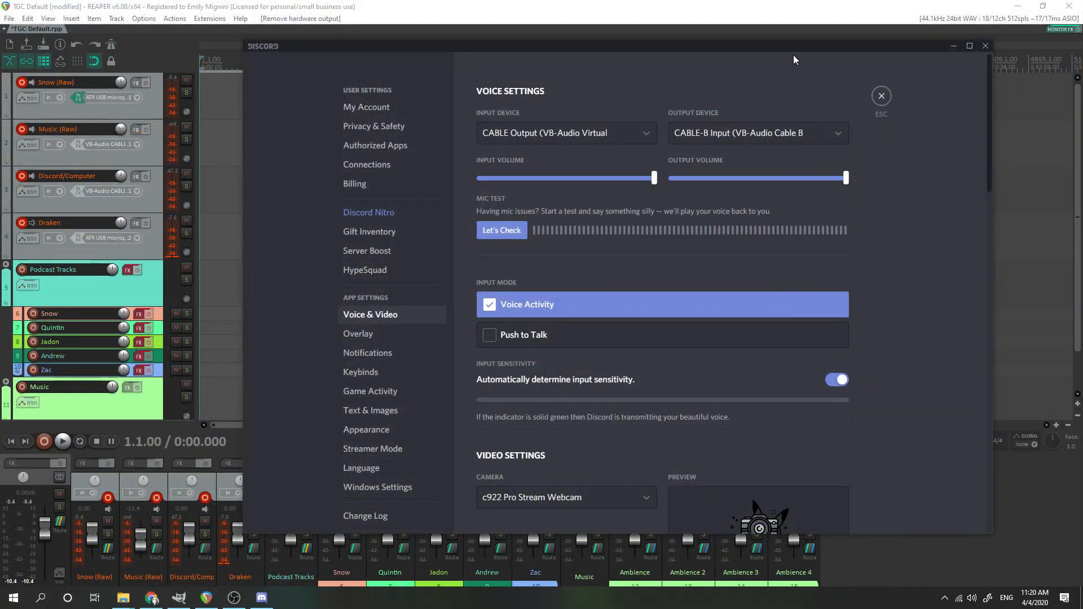
Step: Move the Discord window, close it and reopen it from the system tray
{"action": "left_click_drag", "start_coordinate": [793, 61], "coordinate": [741, 72]}
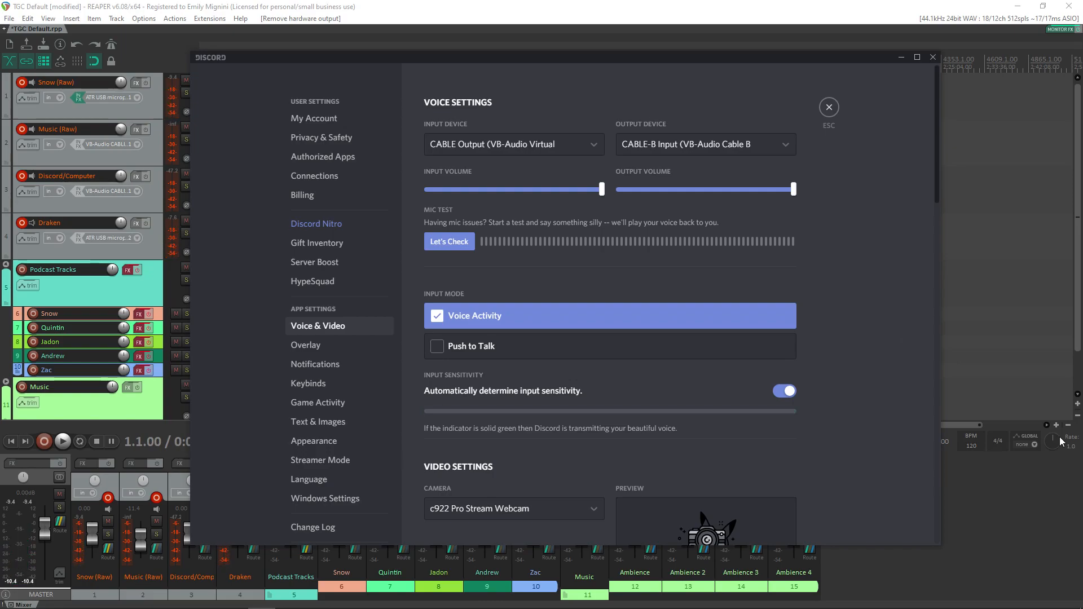
{"action": "left_click", "coordinate": [932, 57]}
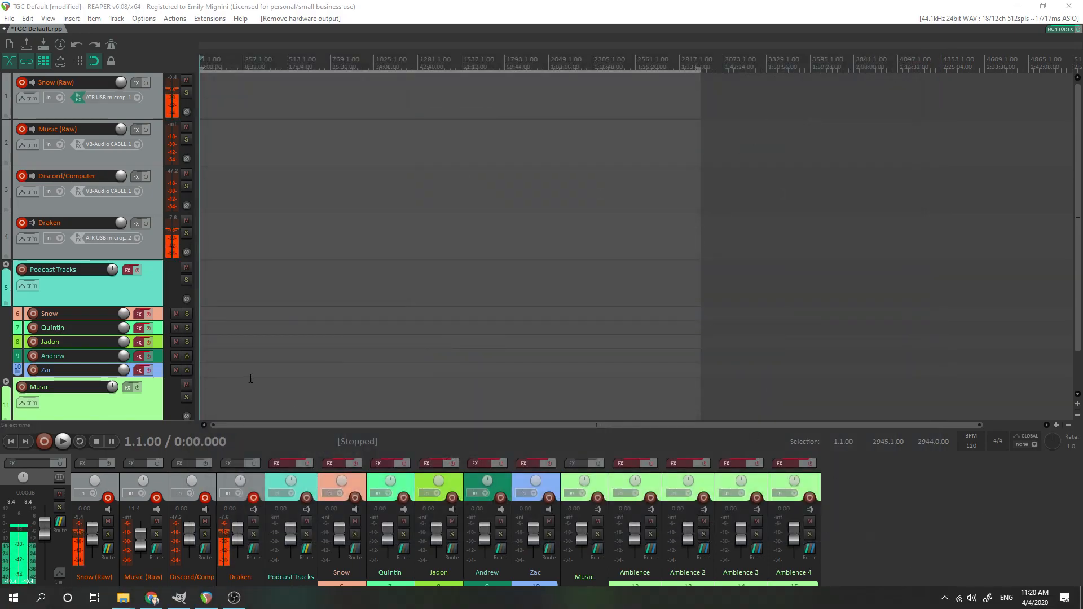
{"action": "mouse_move", "coordinate": [209, 608]}
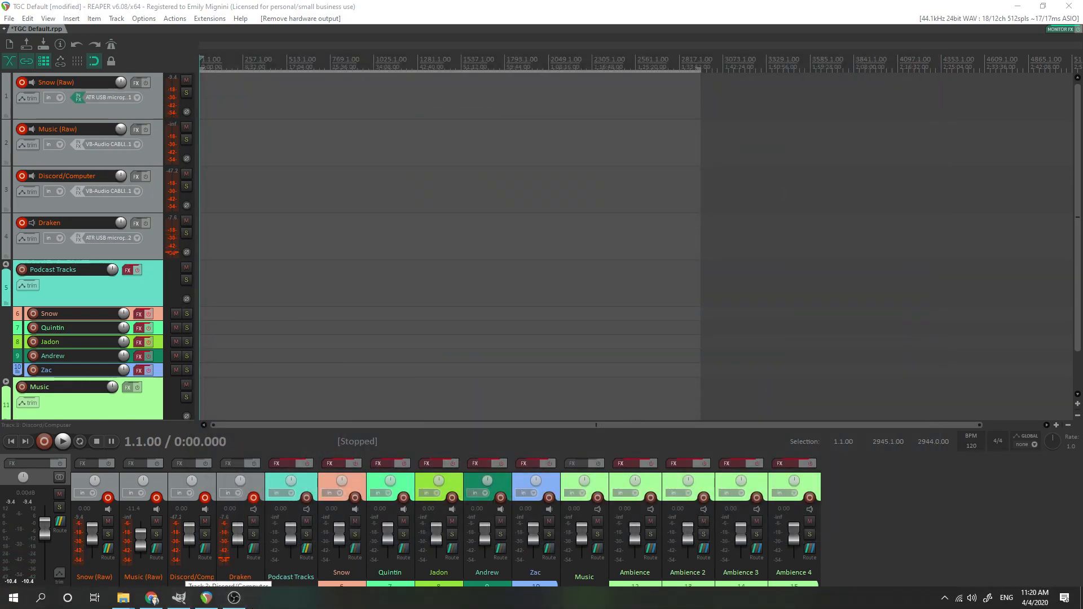
{"action": "left_click", "coordinate": [945, 598]}
{"action": "left_click", "coordinate": [967, 553]}
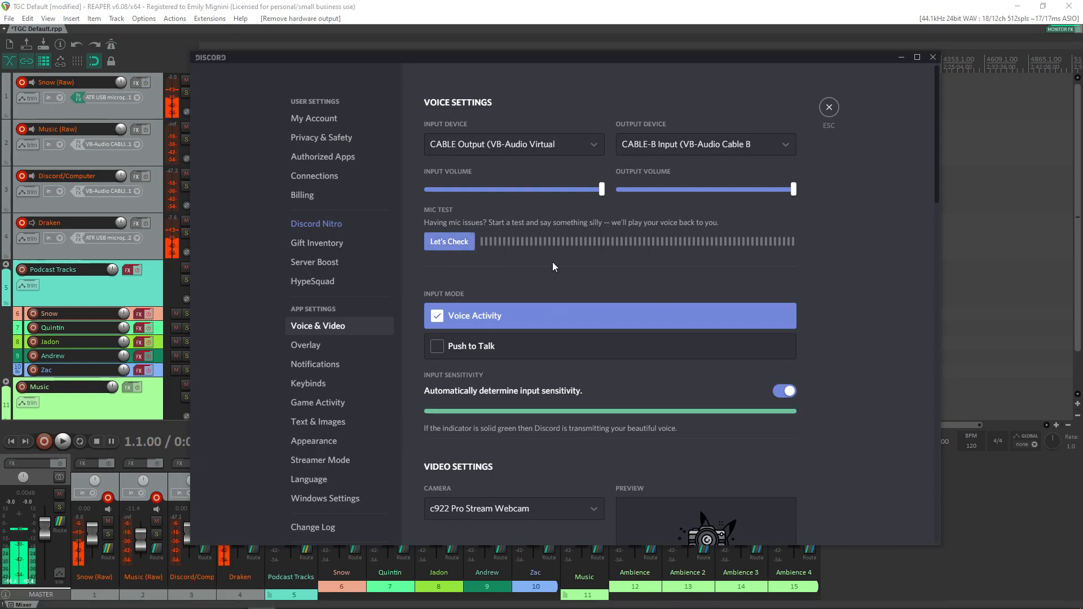
Step: Examine the sound options in Discord's notification settings, and close the Discord window
{"action": "left_click", "coordinate": [315, 363]}
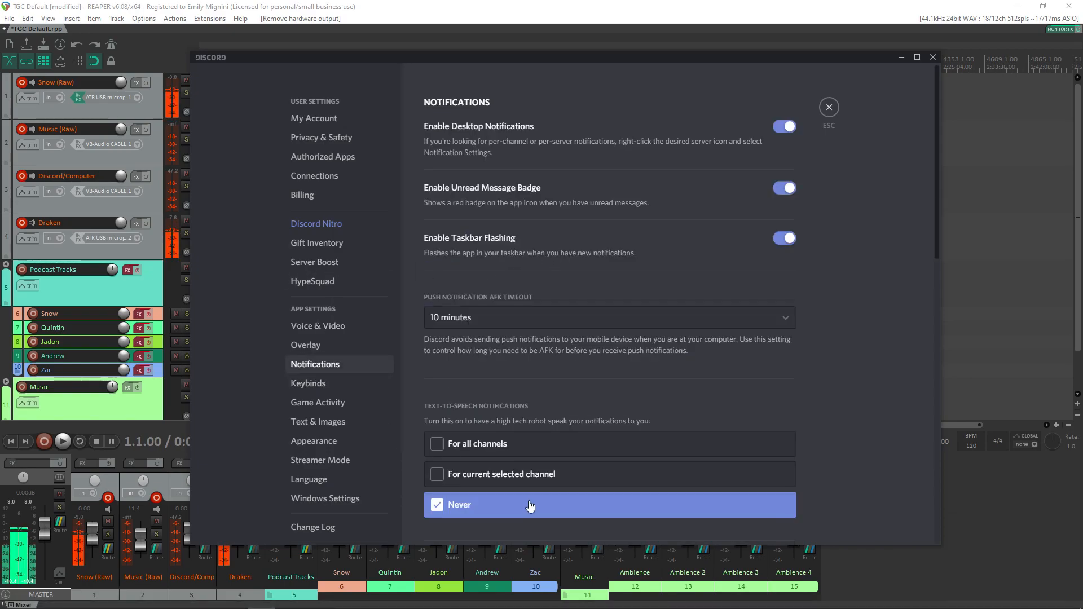
{"action": "scroll", "coordinate": [502, 455], "scroll_direction": "down", "scroll_amount": 3}
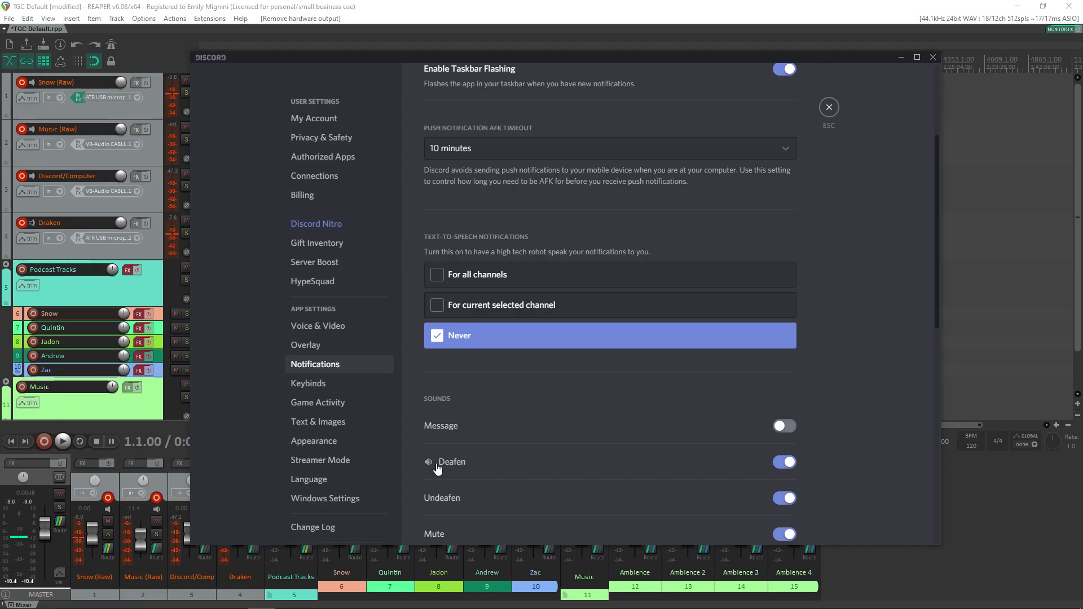
{"action": "scroll", "coordinate": [564, 464], "scroll_direction": "up", "scroll_amount": 3}
{"action": "scroll", "coordinate": [433, 416], "scroll_direction": "down", "scroll_amount": 3}
{"action": "left_click", "coordinate": [933, 57]}
Step: Check the Windows playback device and set the Discord/Computer track's mono input to VB-Audio CABLE-A 1
{"action": "left_click", "coordinate": [139, 191]}
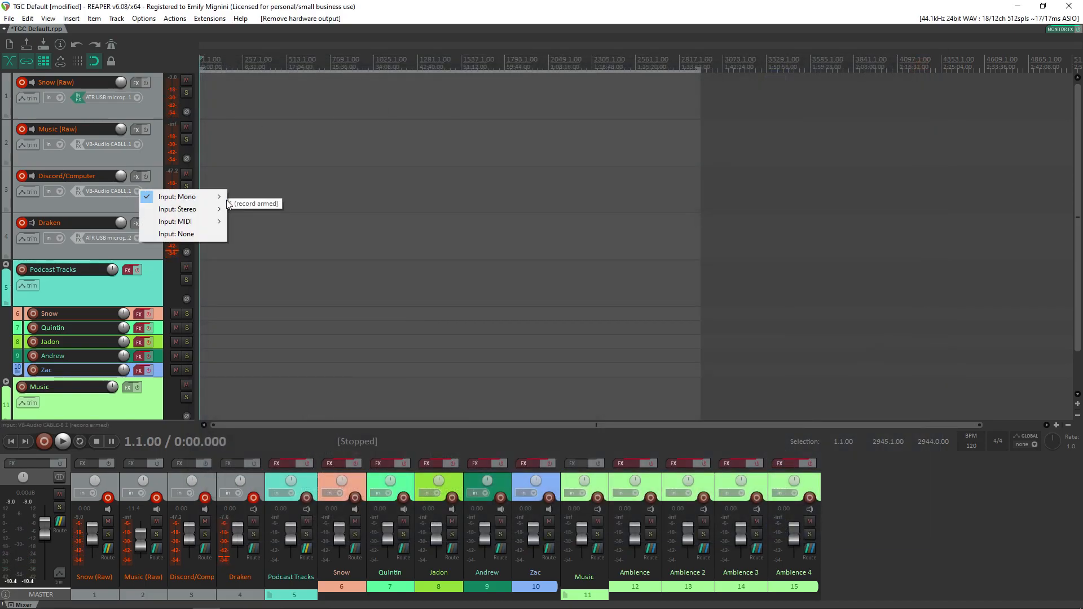
{"action": "mouse_move", "coordinate": [208, 197]}
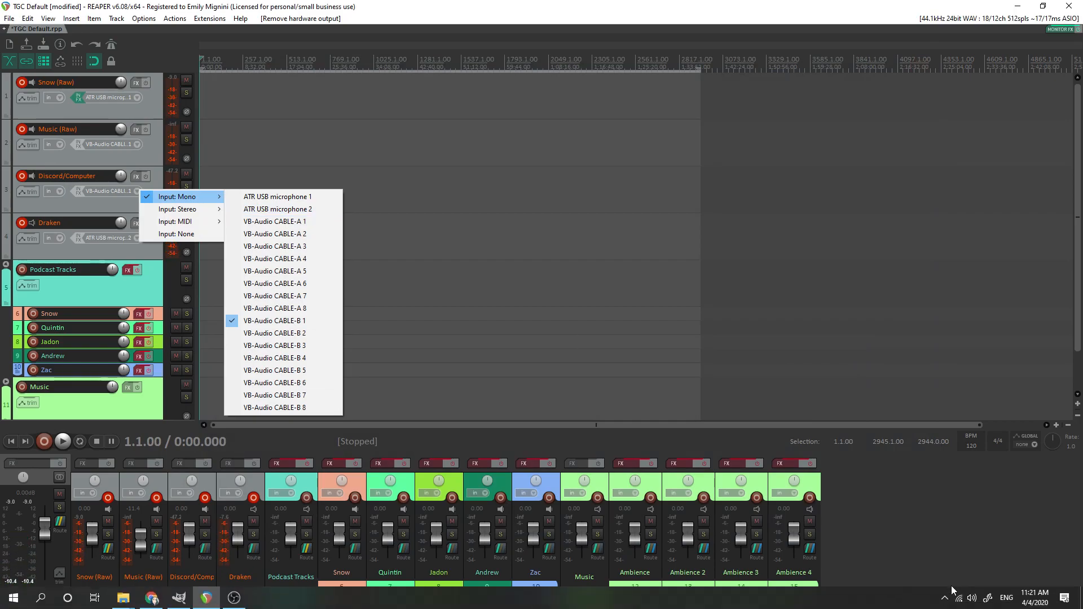
{"action": "left_click", "coordinate": [972, 598]}
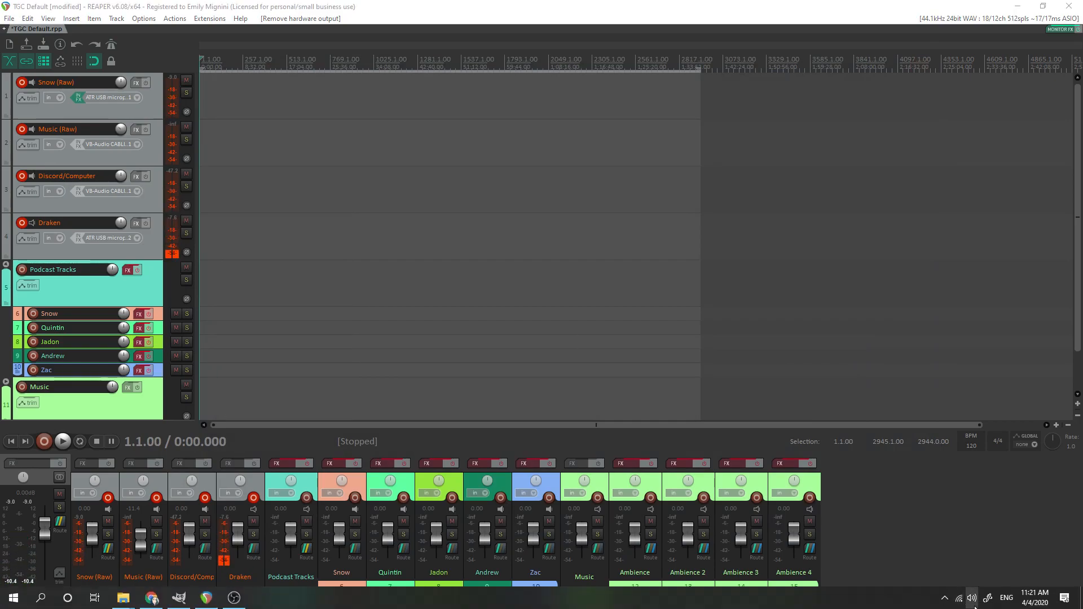
{"action": "left_click", "coordinate": [137, 189]}
{"action": "mouse_move", "coordinate": [200, 203]}
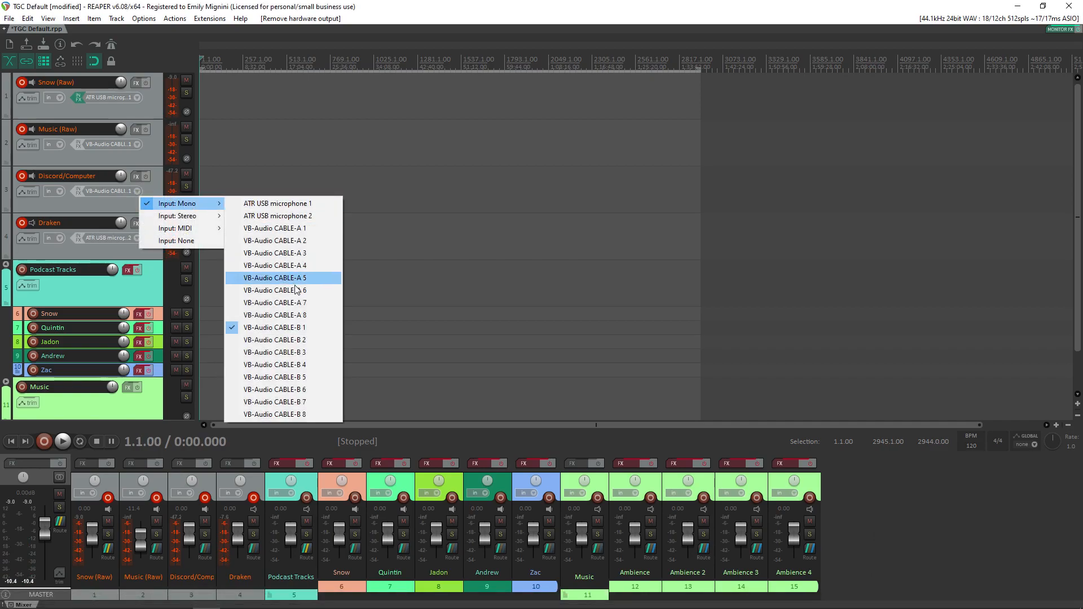
{"action": "left_click", "coordinate": [317, 228]}
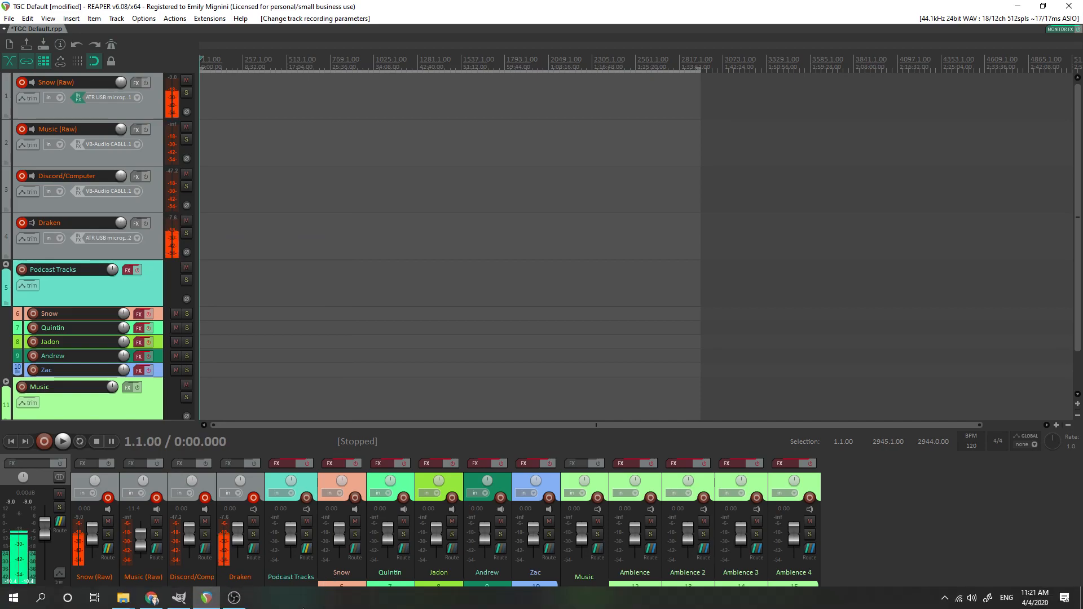
Step: Reopen Discord from the system tray, leave its settings, browse the direct messages and open the Missing Roll Player Found server
{"action": "left_click", "coordinate": [944, 599]}
{"action": "left_click", "coordinate": [966, 553]}
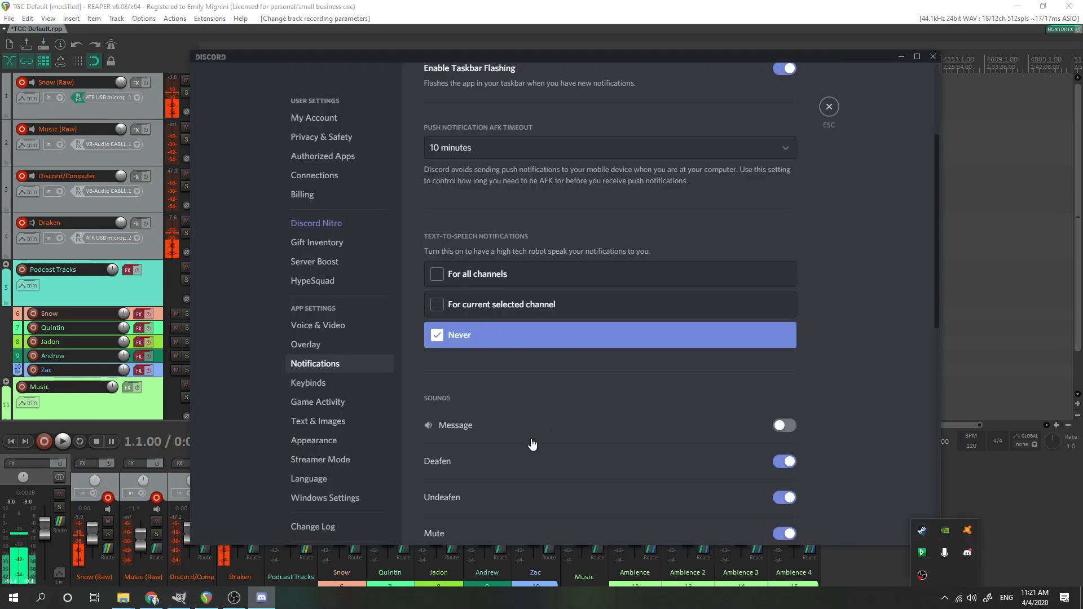
{"action": "left_click", "coordinate": [825, 107]}
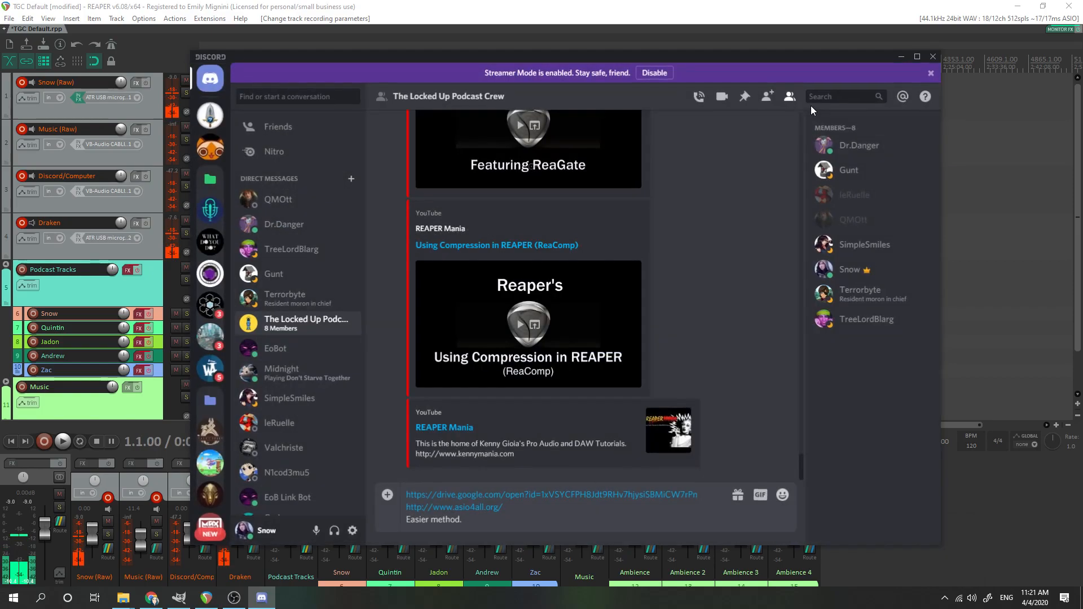
{"action": "scroll", "coordinate": [349, 459], "scroll_direction": "down", "scroll_amount": 1}
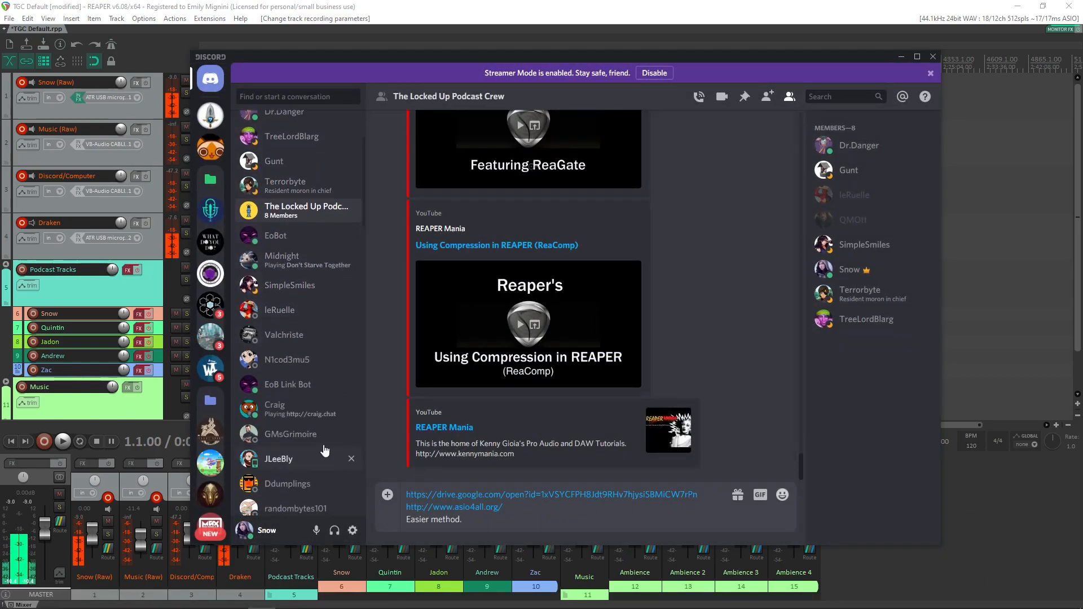
{"action": "scroll", "coordinate": [324, 428], "scroll_direction": "up", "scroll_amount": 3}
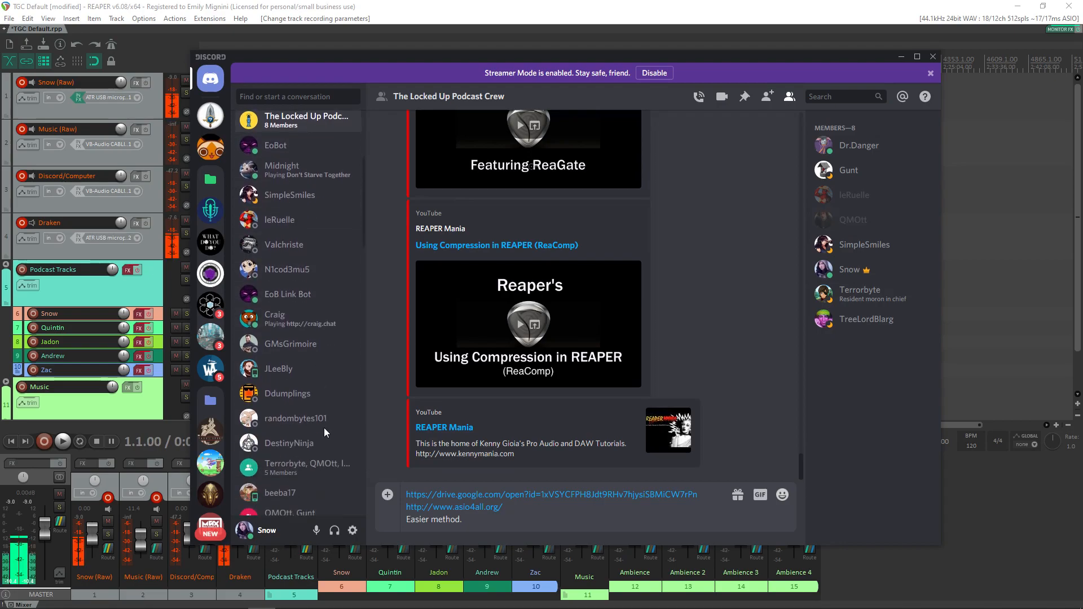
{"action": "left_click", "coordinate": [210, 115]}
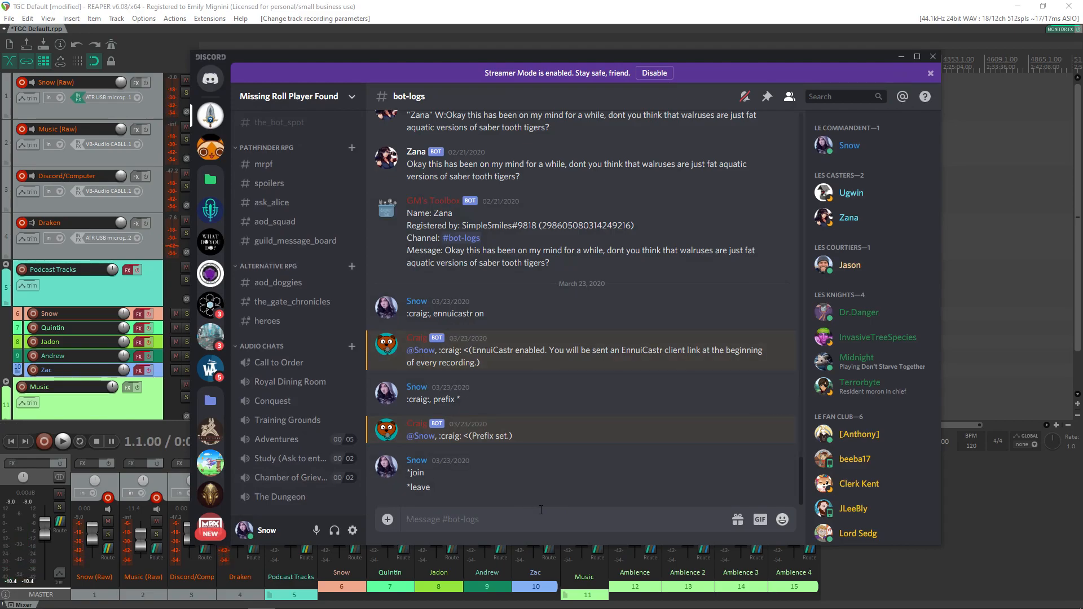
Step: Set the mono input of the Discord/Computer track to VB-Audio CABLE-B 1 and of the Music (Raw) track to VB-Audio CABLE-A 1
{"action": "left_click", "coordinate": [136, 191]}
{"action": "mouse_move", "coordinate": [194, 204]}
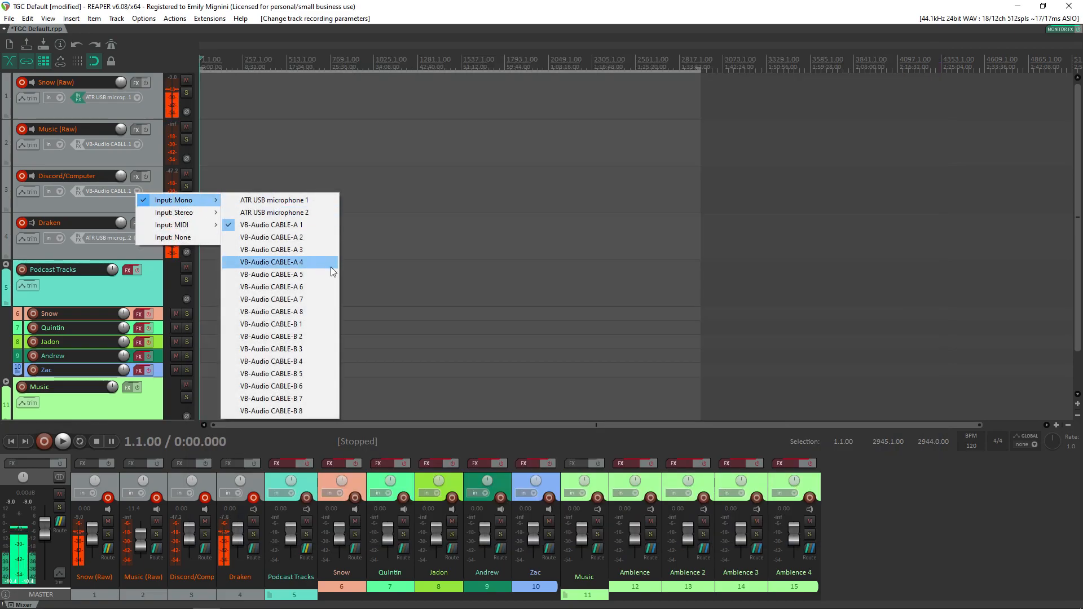
{"action": "left_click", "coordinate": [317, 324]}
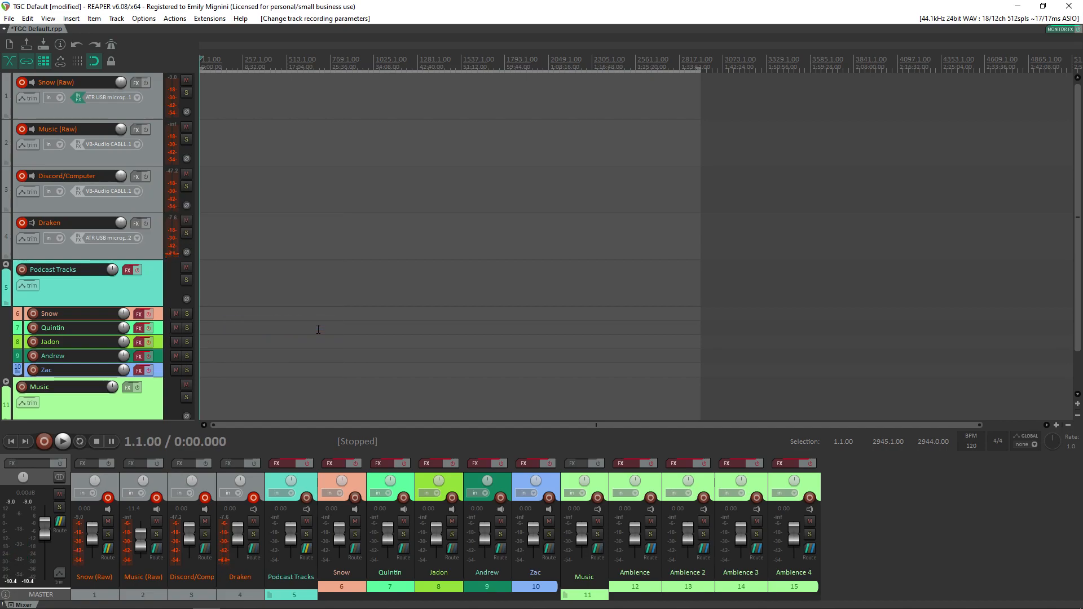
{"action": "left_click", "coordinate": [133, 144]}
{"action": "mouse_move", "coordinate": [169, 151]}
{"action": "left_click", "coordinate": [315, 182]}
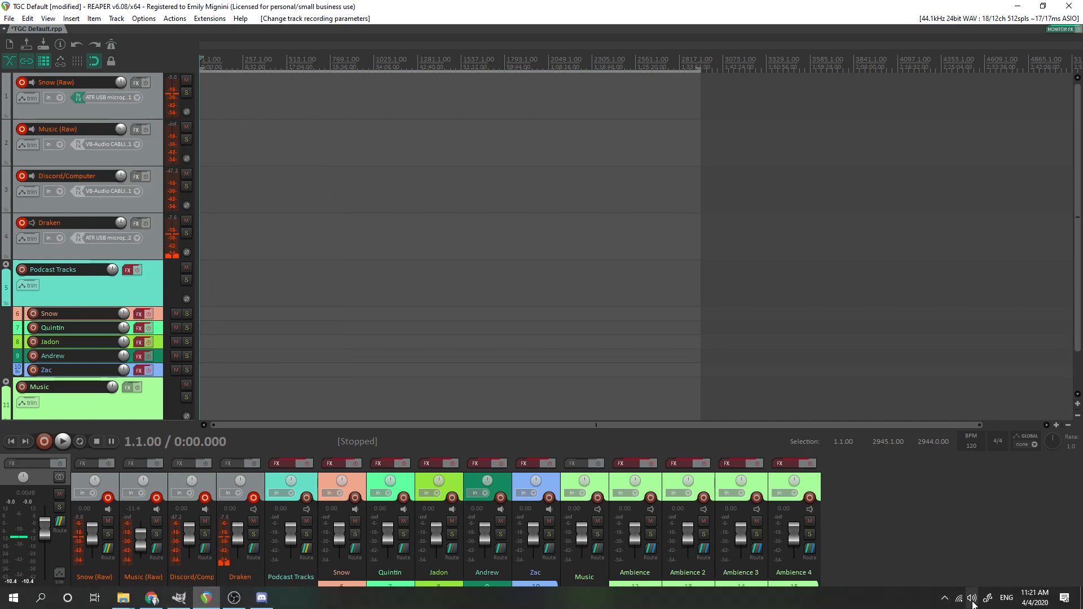
Step: Switch the Windows playback device to CABLE-B Input (VB-Audio Cable B)
{"action": "left_click", "coordinate": [971, 598]}
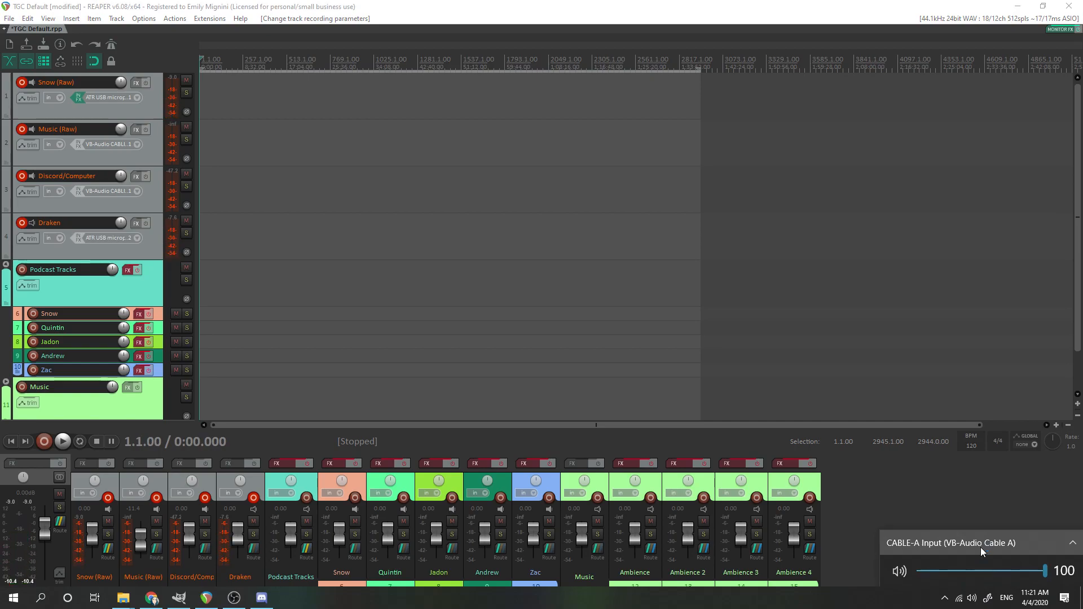
{"action": "left_click", "coordinate": [981, 548]}
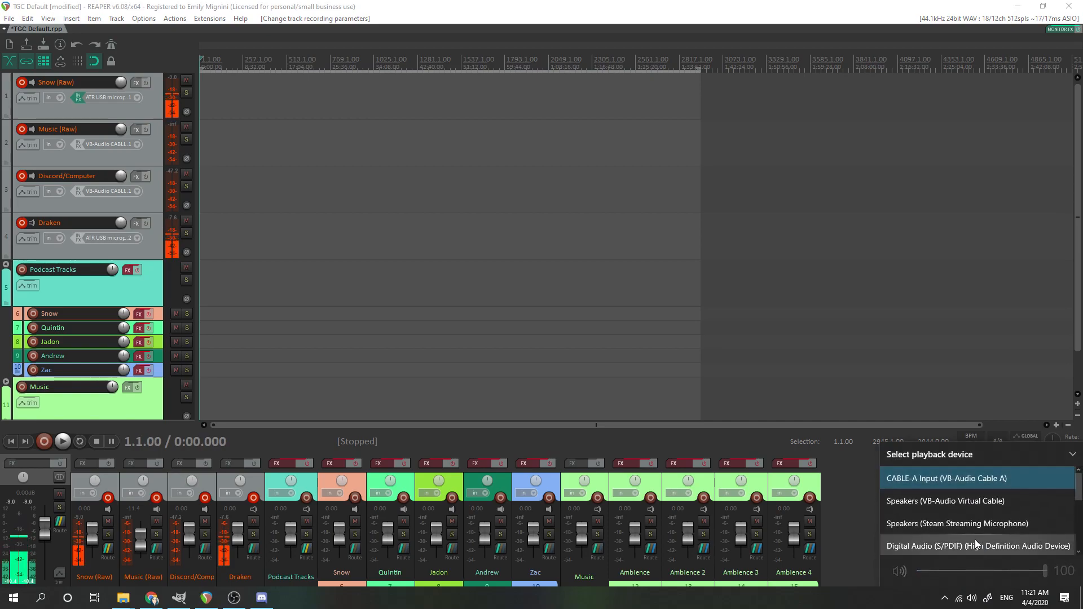
{"action": "scroll", "coordinate": [974, 539], "scroll_direction": "down", "scroll_amount": 3}
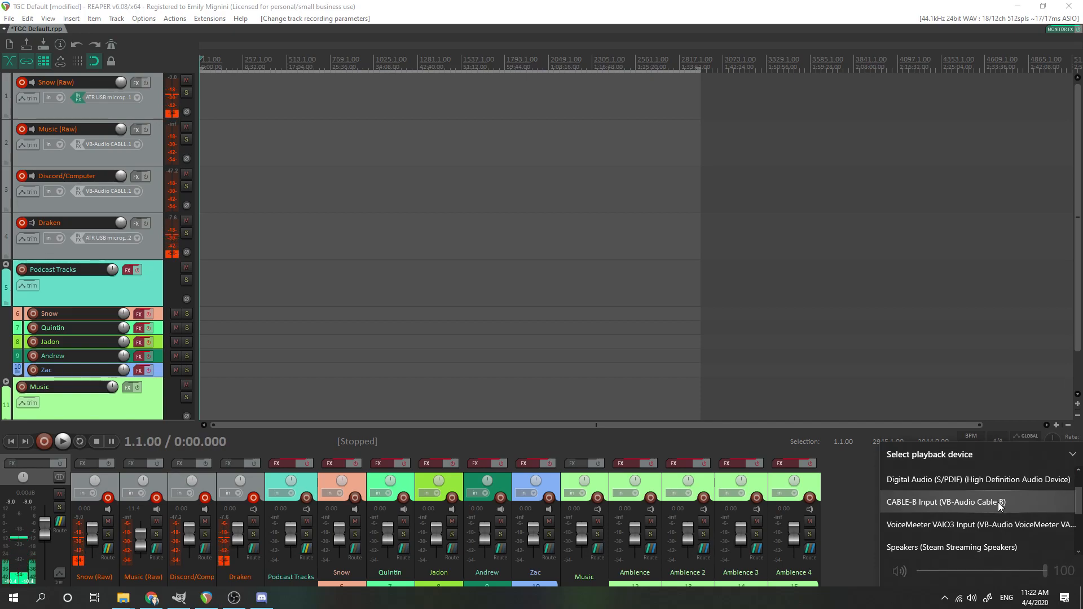
{"action": "left_click", "coordinate": [997, 502]}
{"action": "left_click", "coordinate": [997, 502]}
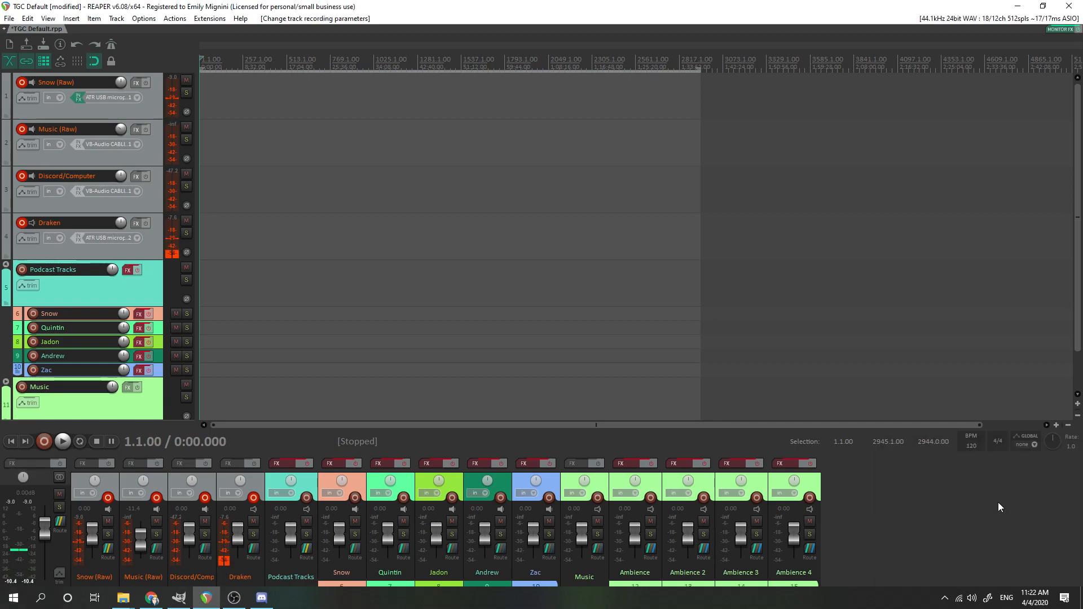
Step: Play the open Doctor Who YouTube video in Chrome, and return to REAPER to check the Music (Raw) track's level and mono input
{"action": "mouse_move", "coordinate": [145, 604]}
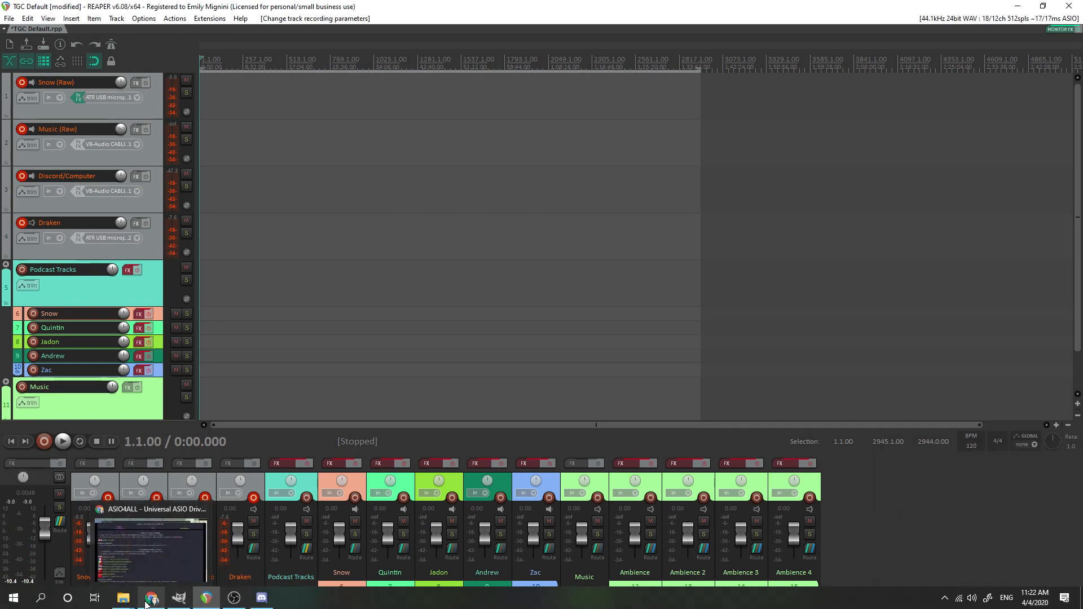
{"action": "left_click", "coordinate": [152, 561]}
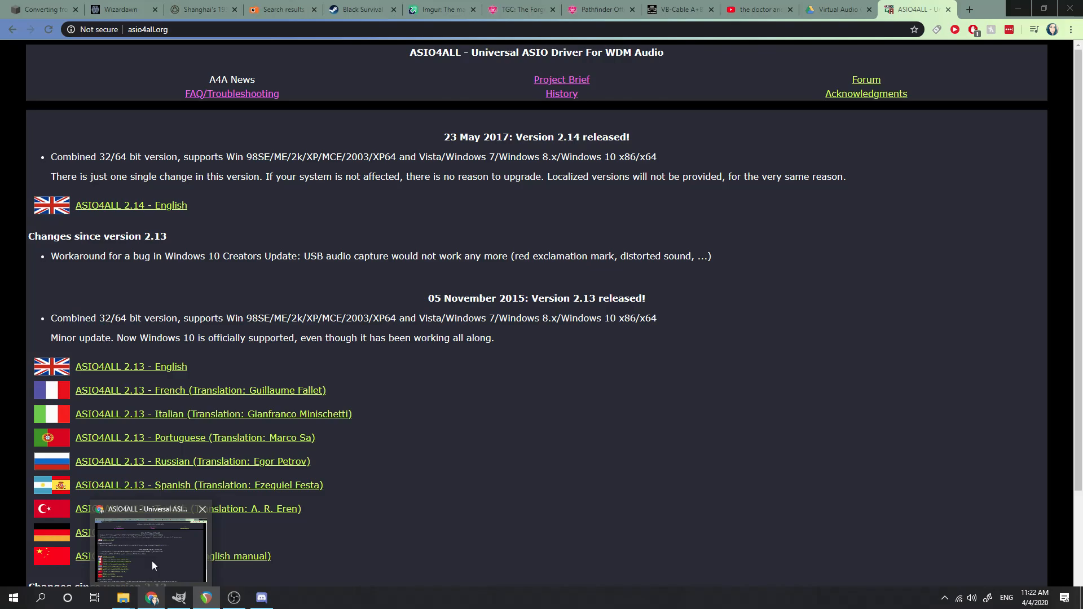
{"action": "left_click", "coordinate": [759, 9]}
{"action": "left_click", "coordinate": [460, 300]}
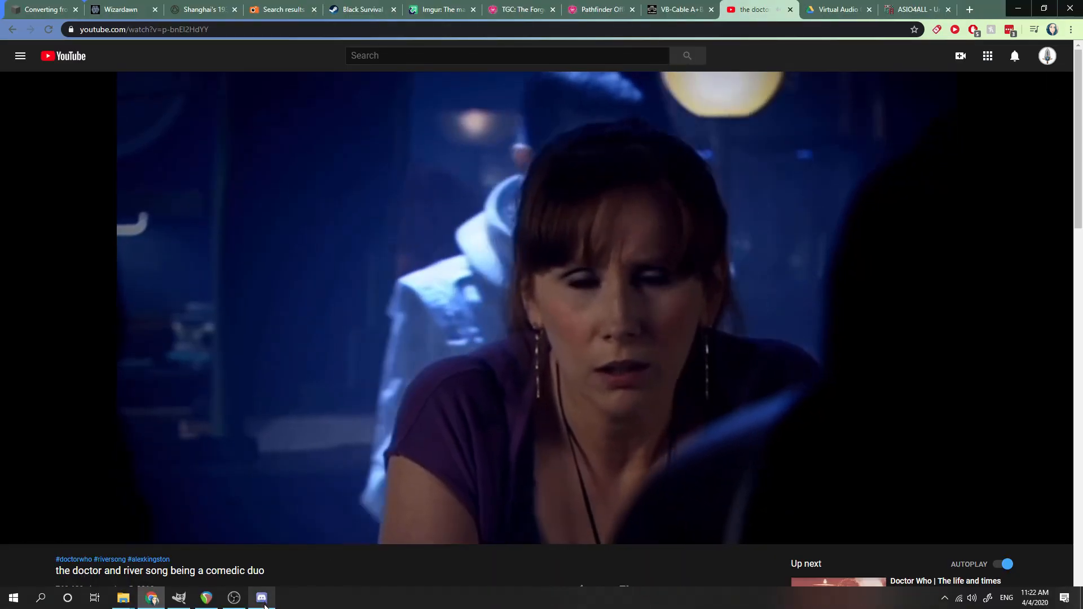
{"action": "mouse_move", "coordinate": [265, 606]}
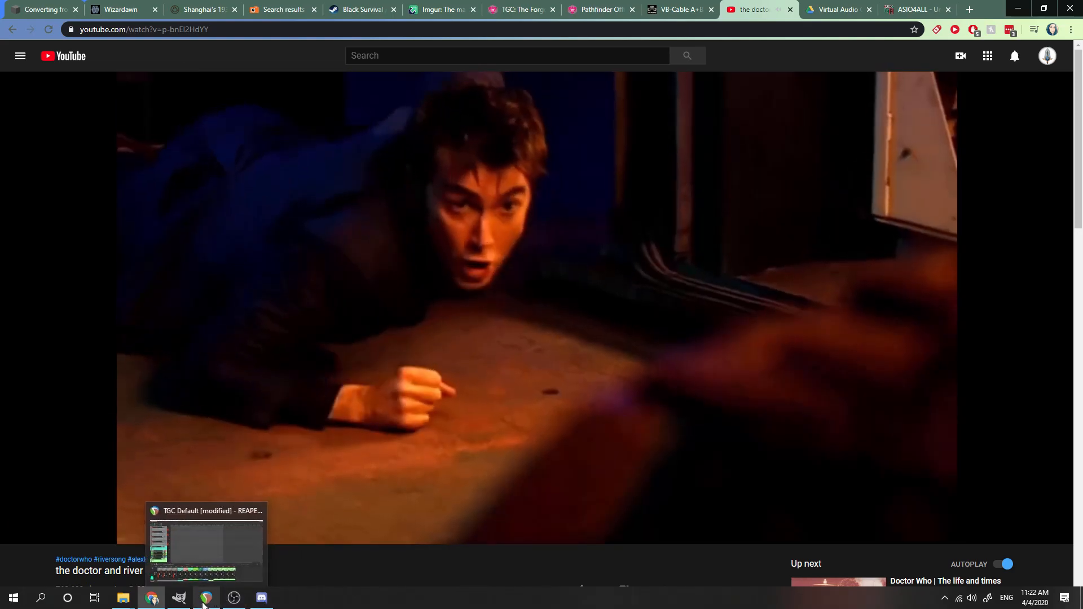
{"action": "left_click", "coordinate": [206, 598]}
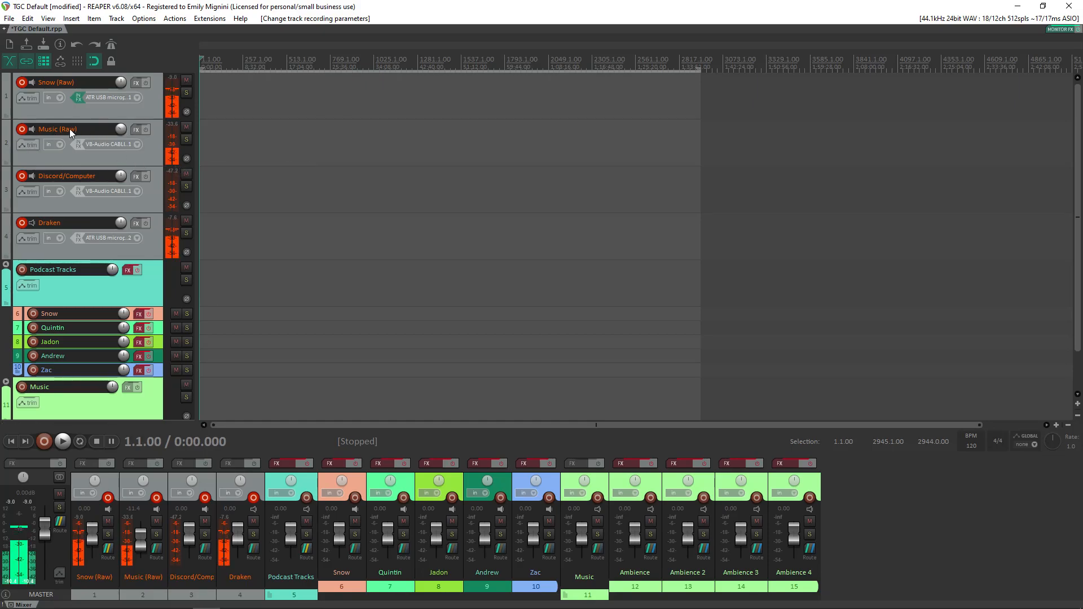
{"action": "left_click", "coordinate": [137, 144]}
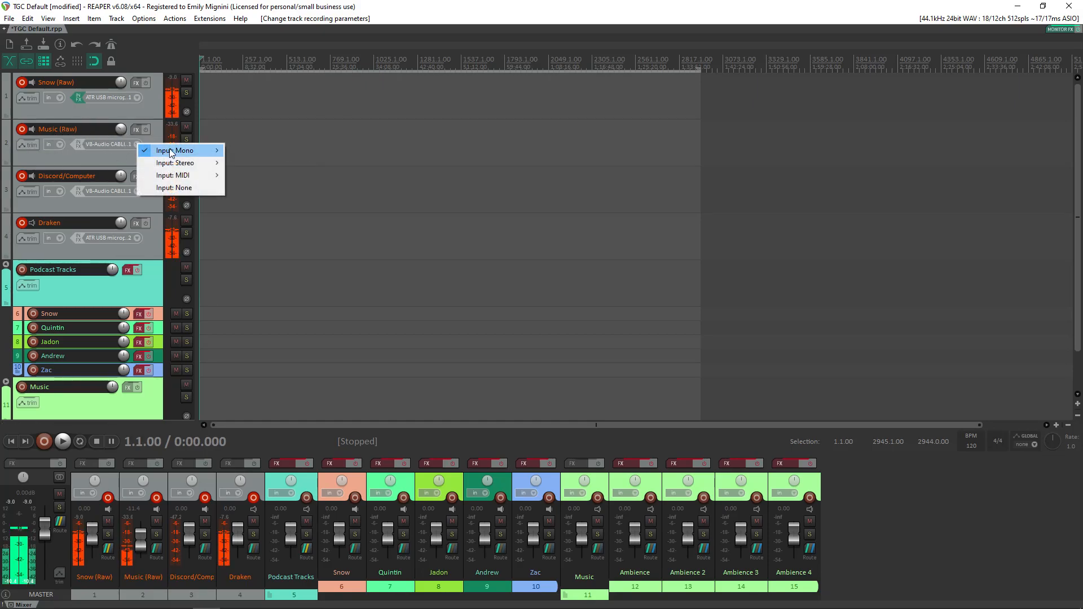
{"action": "mouse_move", "coordinate": [172, 151]}
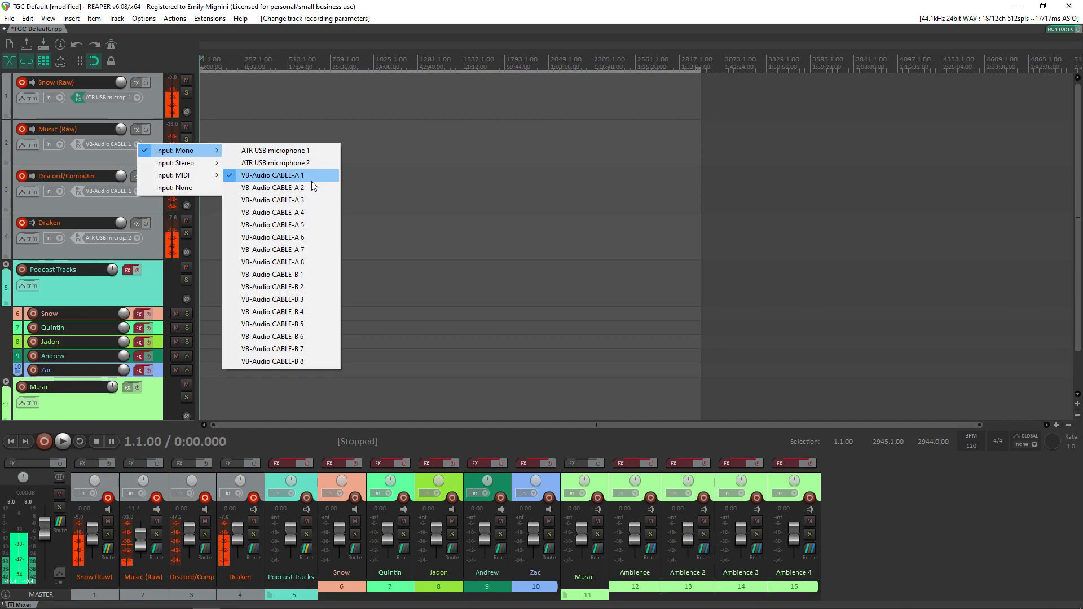
Step: Set the Windows playback device to CABLE-A Input (VB-Audio Cable A)
{"action": "left_click", "coordinate": [971, 598]}
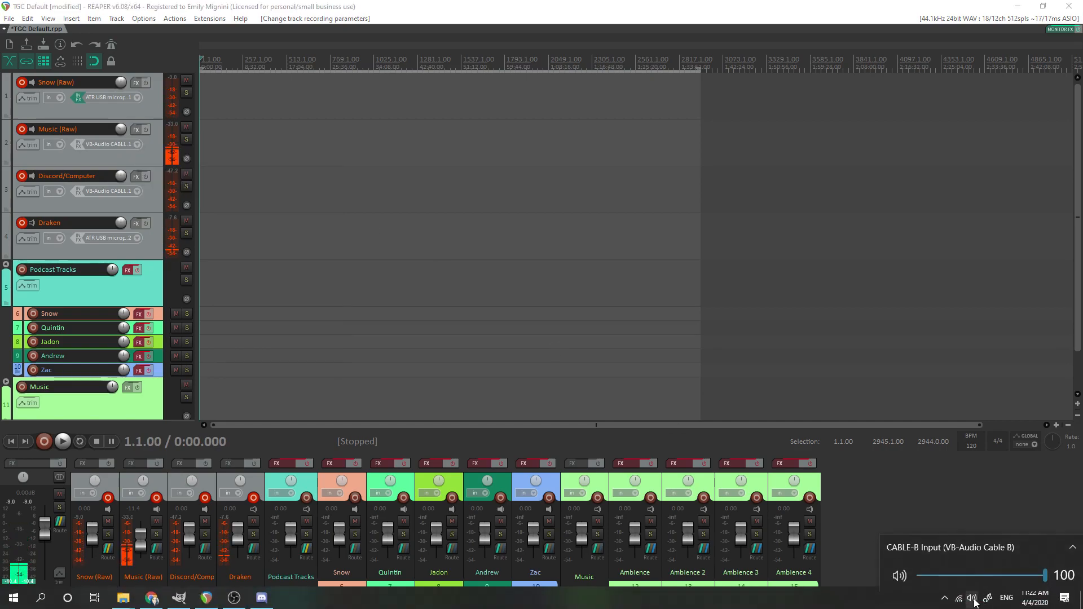
{"action": "left_click", "coordinate": [1000, 553]}
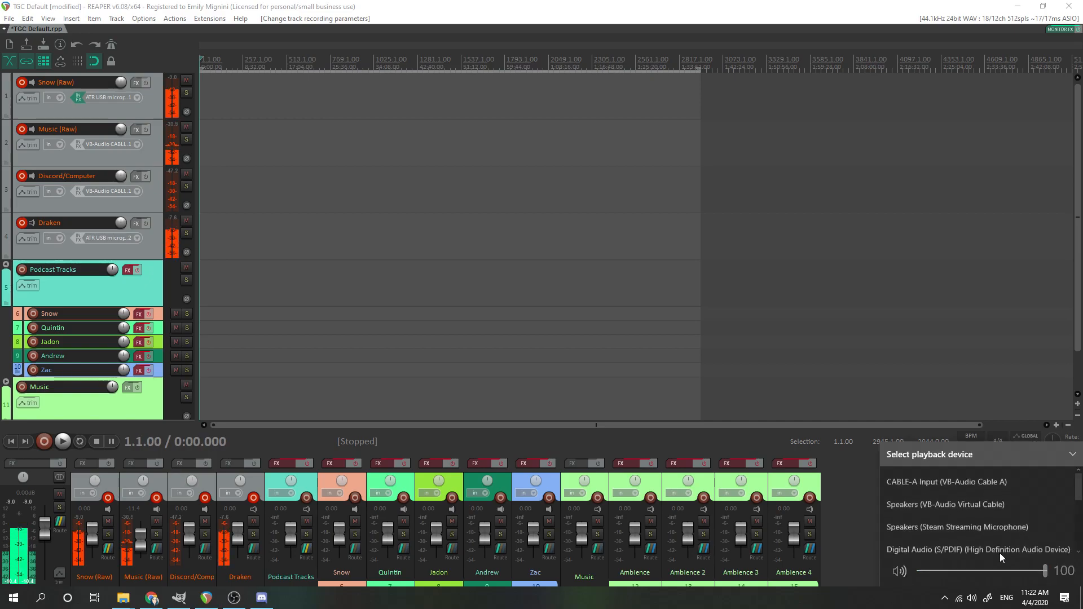
{"action": "left_click", "coordinate": [973, 478]}
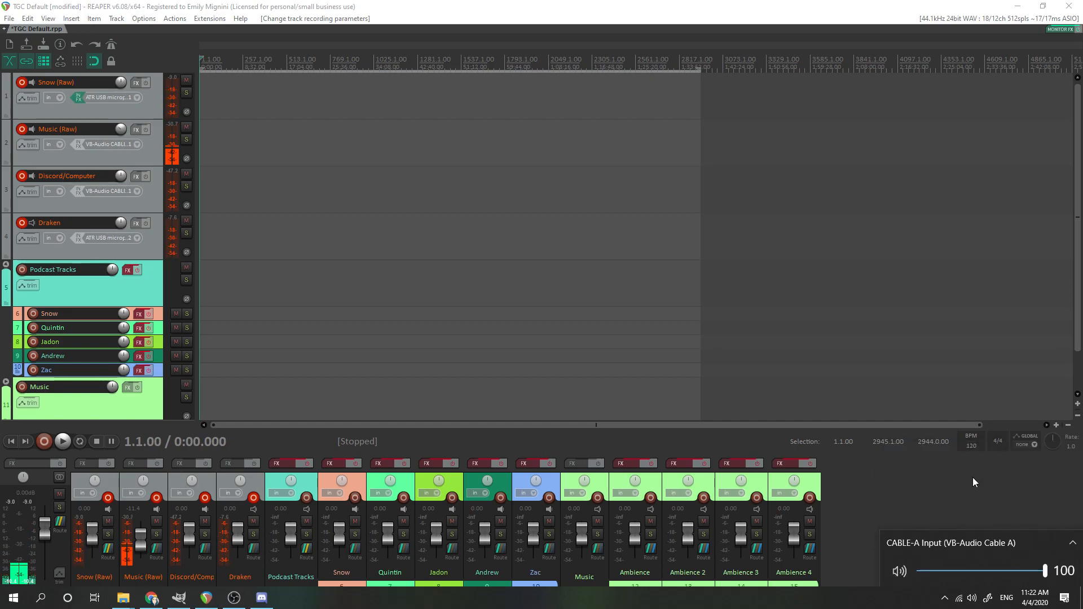
{"action": "left_click", "coordinate": [972, 477]}
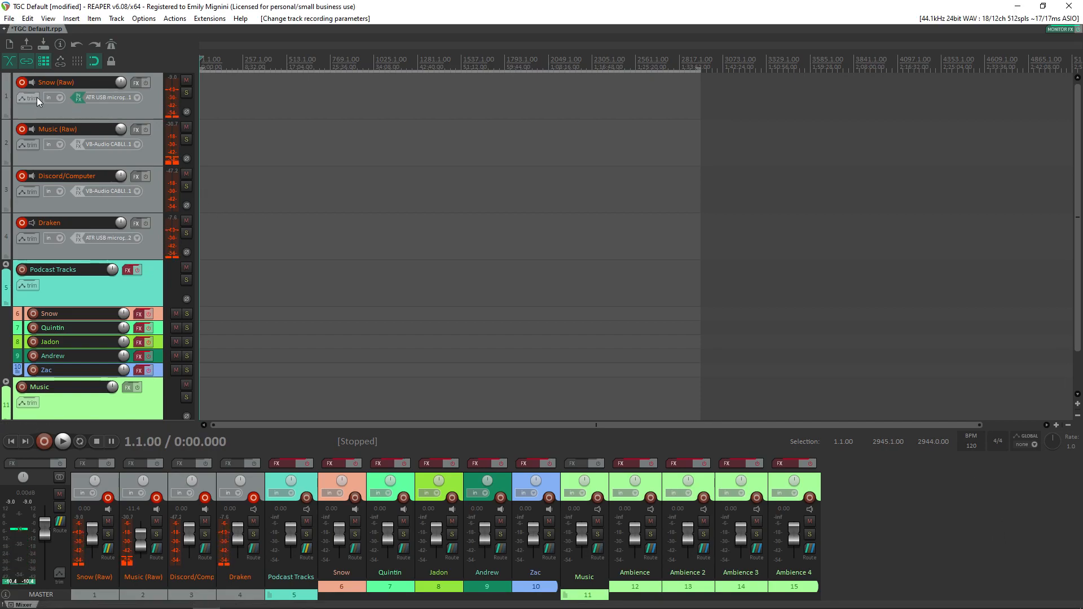
Step: Set the last ASIO input to 18: VB-Audio CABLE-B 8 and the last output to 12: ATR USB microphone 2 in REAPER's audio device preferences
{"action": "mouse_move", "coordinate": [246, 601]}
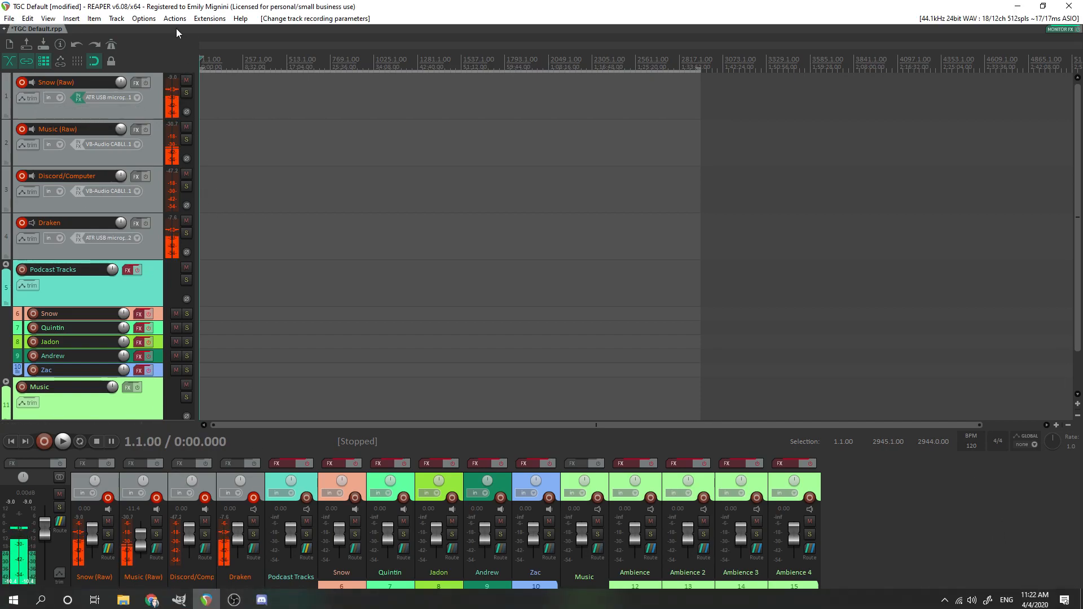
{"action": "left_click", "coordinate": [143, 18]}
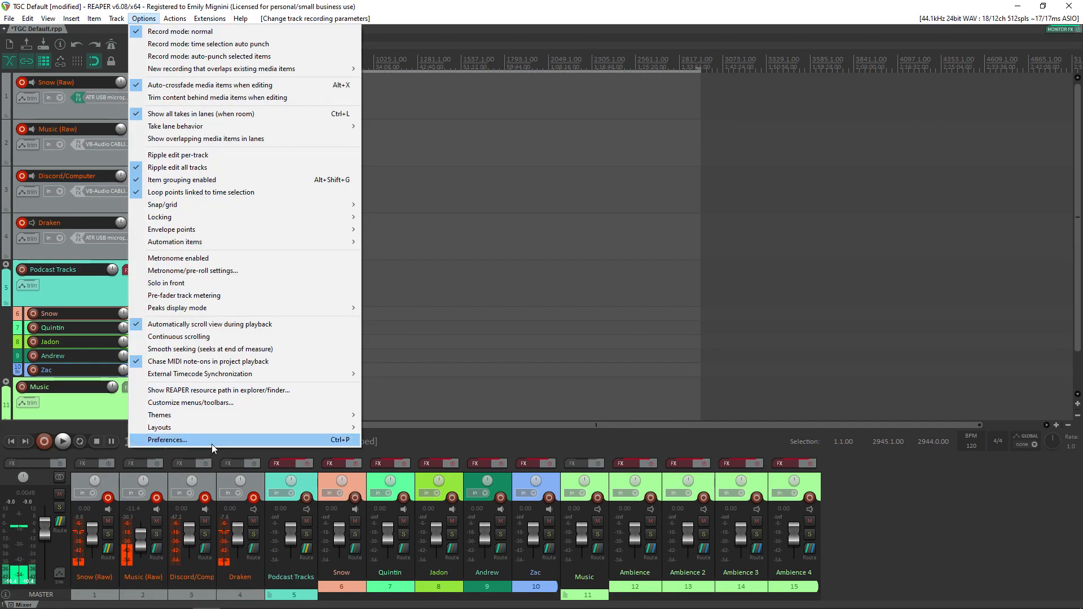
{"action": "left_click", "coordinate": [212, 444]}
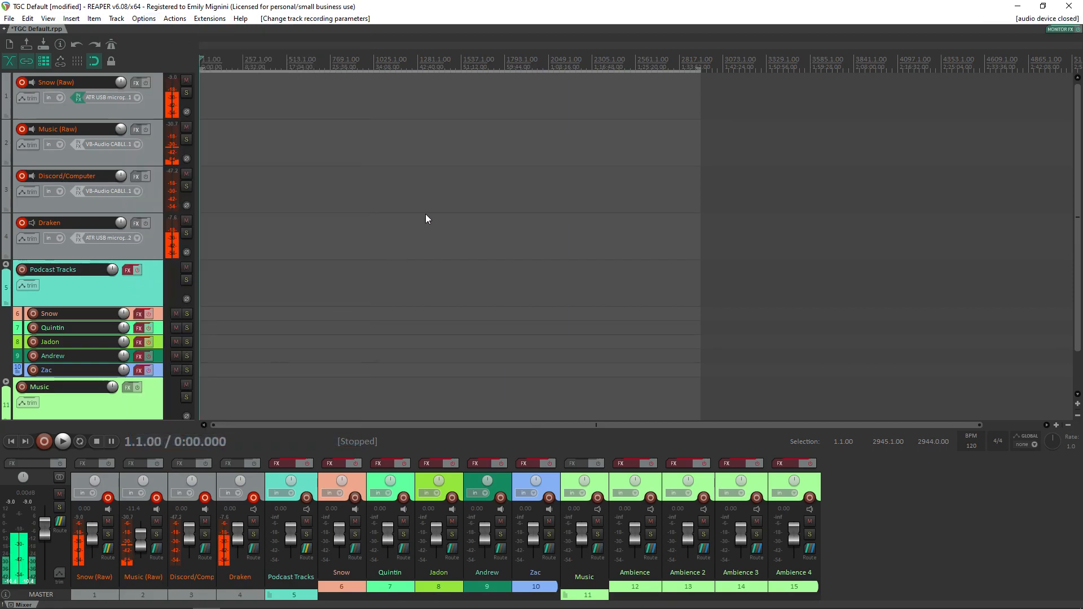
{"action": "left_click", "coordinate": [504, 237]}
{"action": "left_click", "coordinate": [505, 236]}
{"action": "left_click", "coordinate": [498, 275]}
{"action": "left_click", "coordinate": [498, 276]}
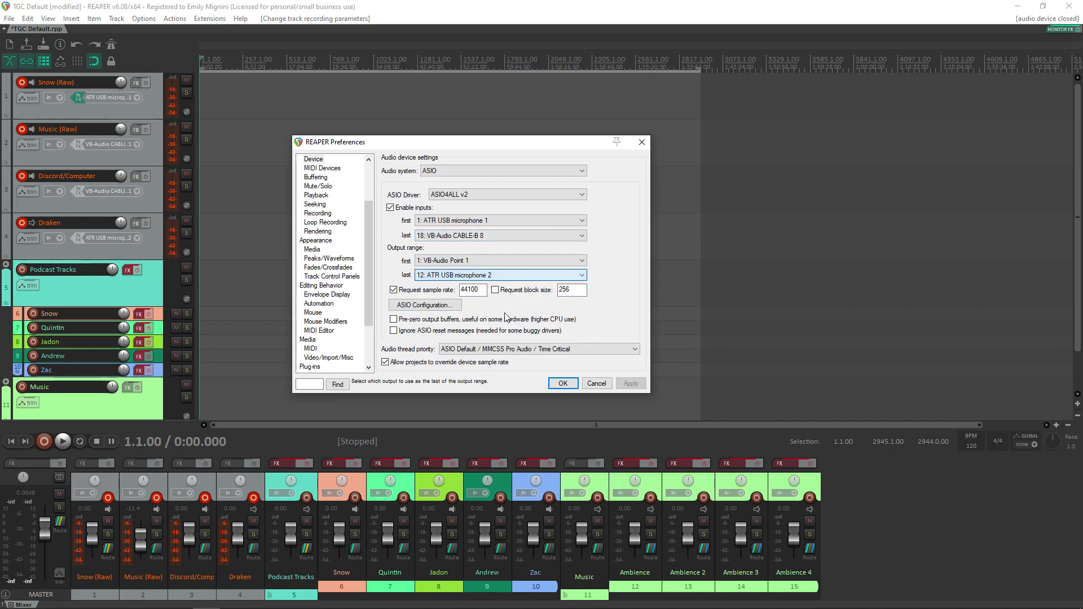
{"action": "left_click", "coordinate": [562, 384]}
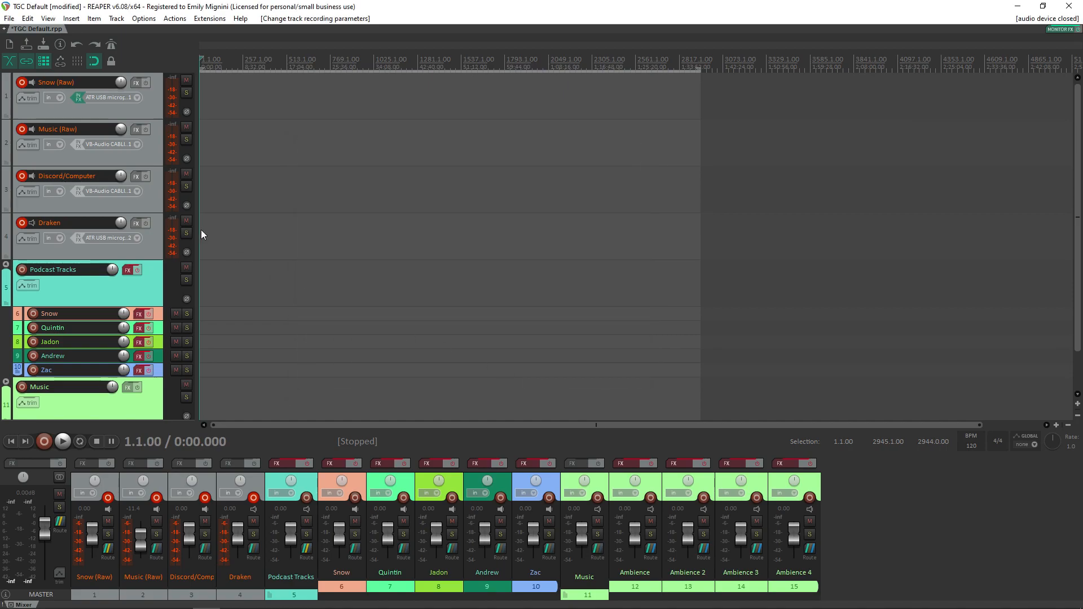
Step: Check the Windows playback device, and review the notification sound settings in Discord before closing its window
{"action": "left_click", "coordinate": [140, 142]}
{"action": "left_click", "coordinate": [971, 598]}
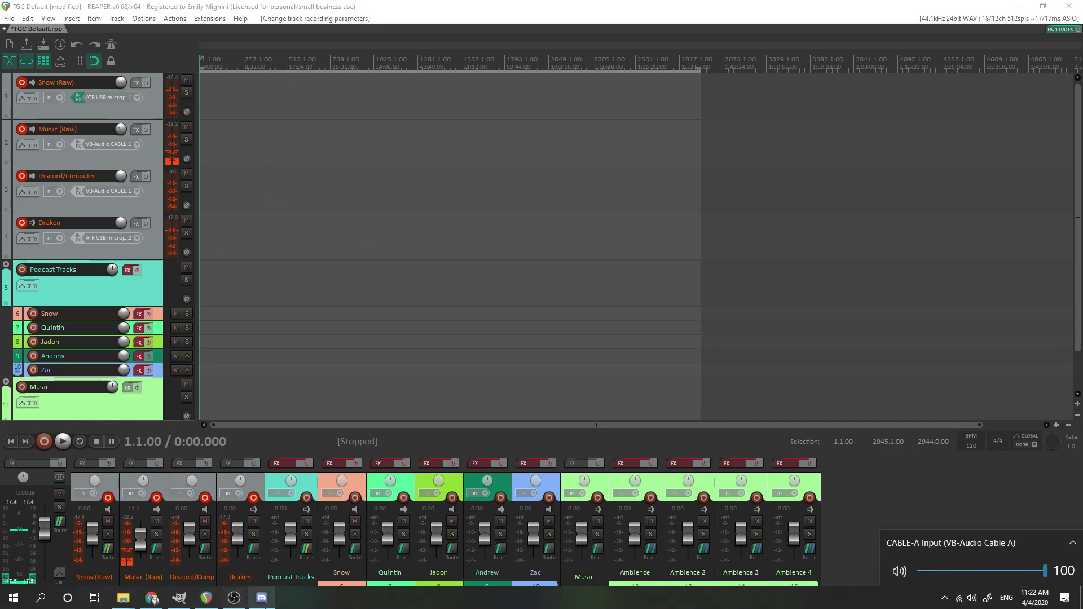
{"action": "left_click", "coordinate": [261, 598]}
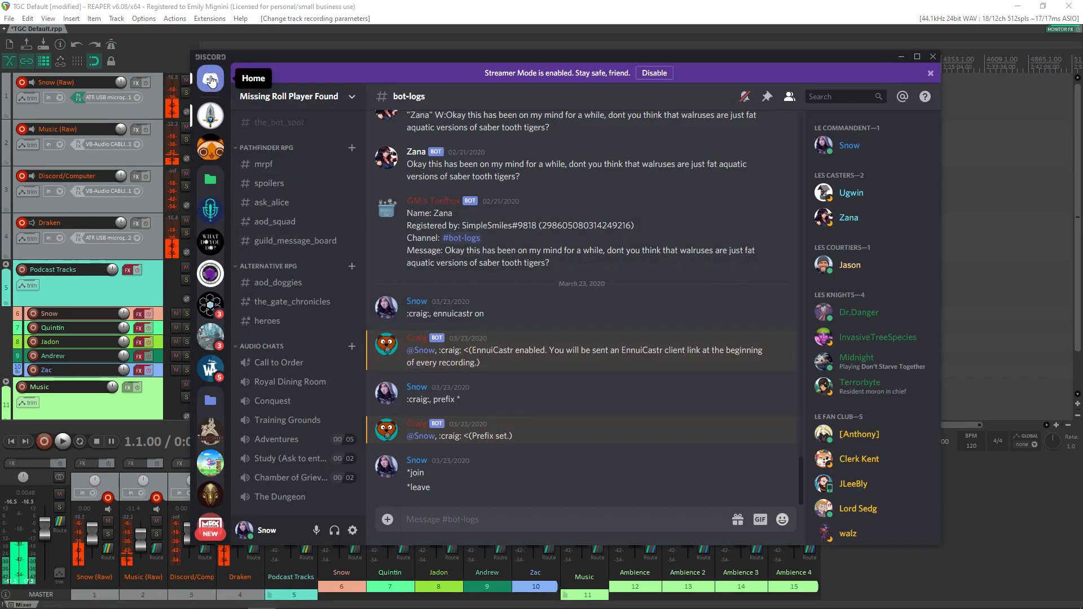
{"action": "left_click", "coordinate": [352, 530]}
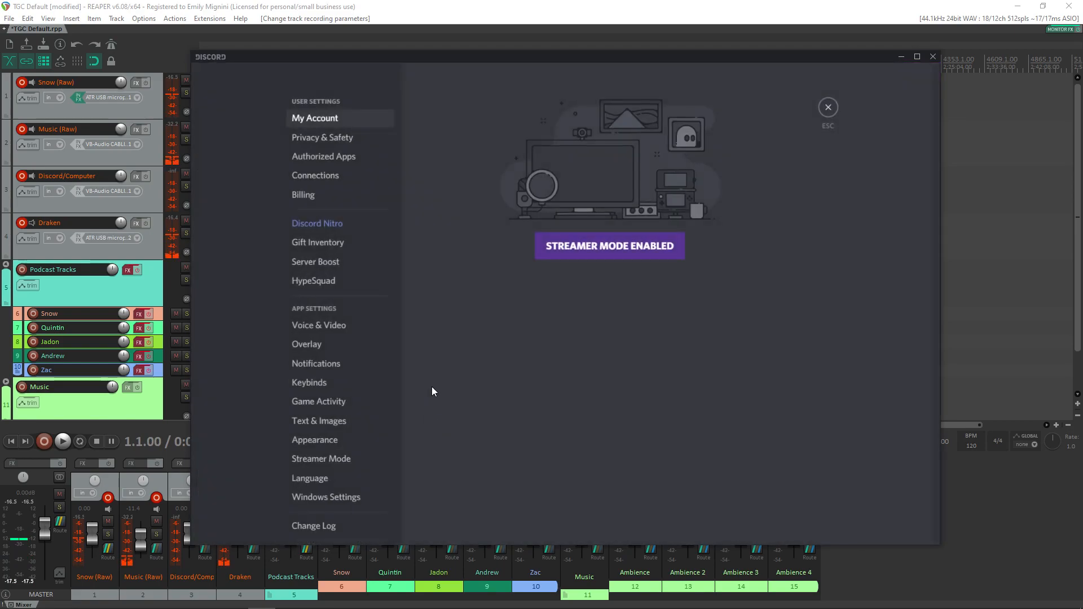
{"action": "left_click", "coordinate": [336, 364]}
{"action": "scroll", "coordinate": [477, 414], "scroll_direction": "down", "scroll_amount": 5}
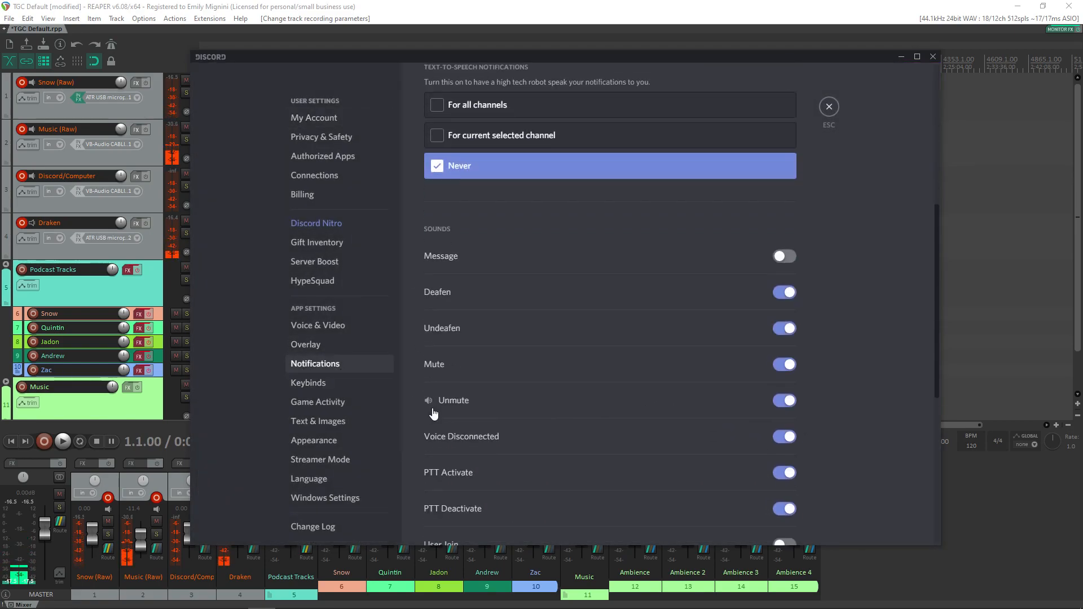
{"action": "left_click", "coordinate": [829, 106]}
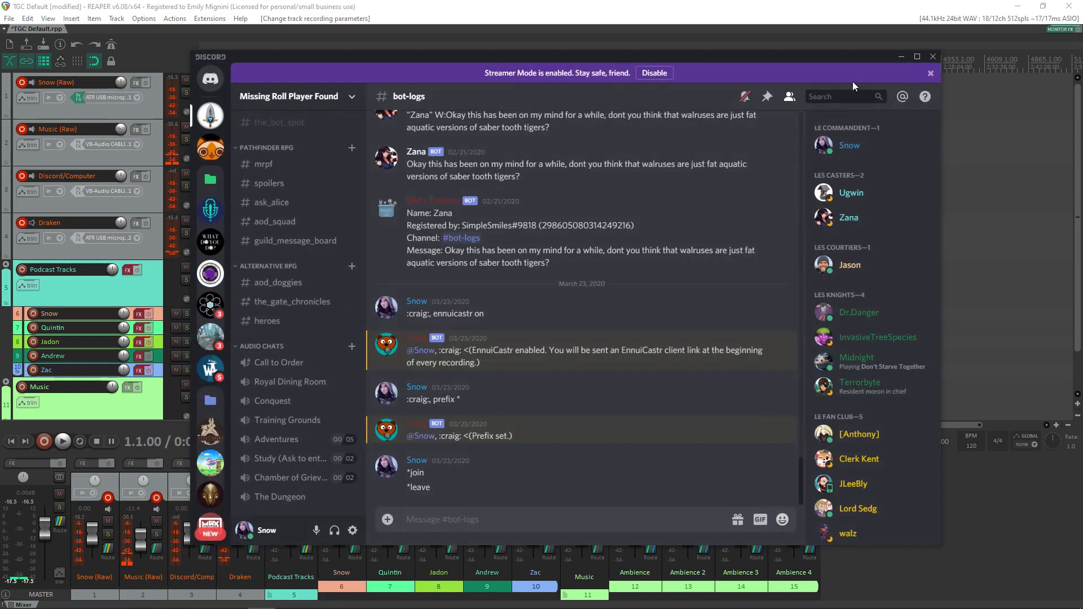
{"action": "left_click", "coordinate": [933, 57]}
Step: Pause the Doctor Who YouTube video in Chrome and return to REAPER
{"action": "mouse_move", "coordinate": [282, 606]}
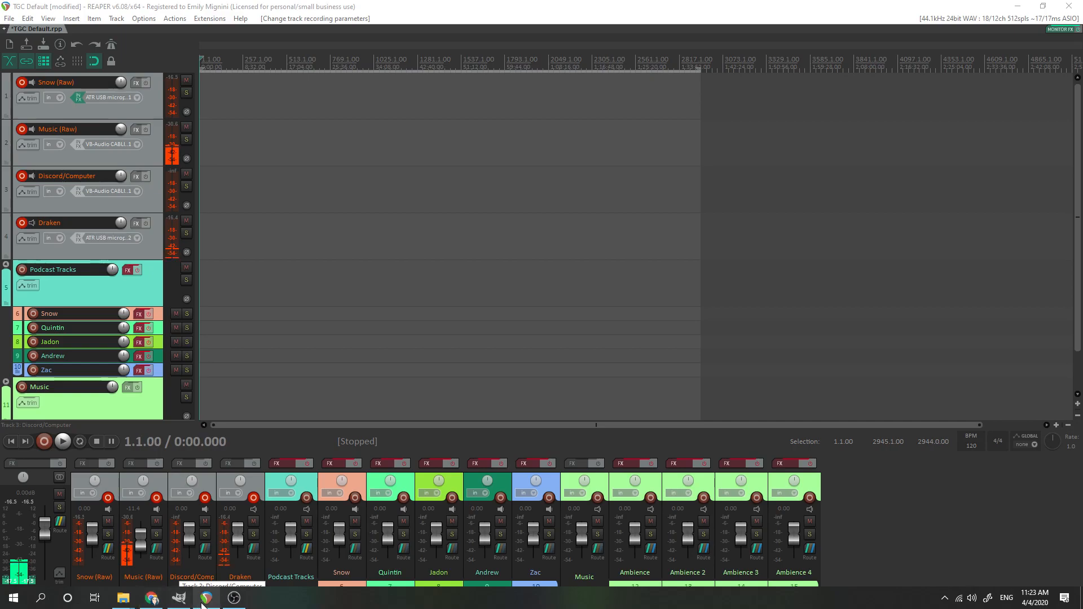
{"action": "left_click", "coordinate": [151, 599]}
{"action": "left_click", "coordinate": [659, 240]}
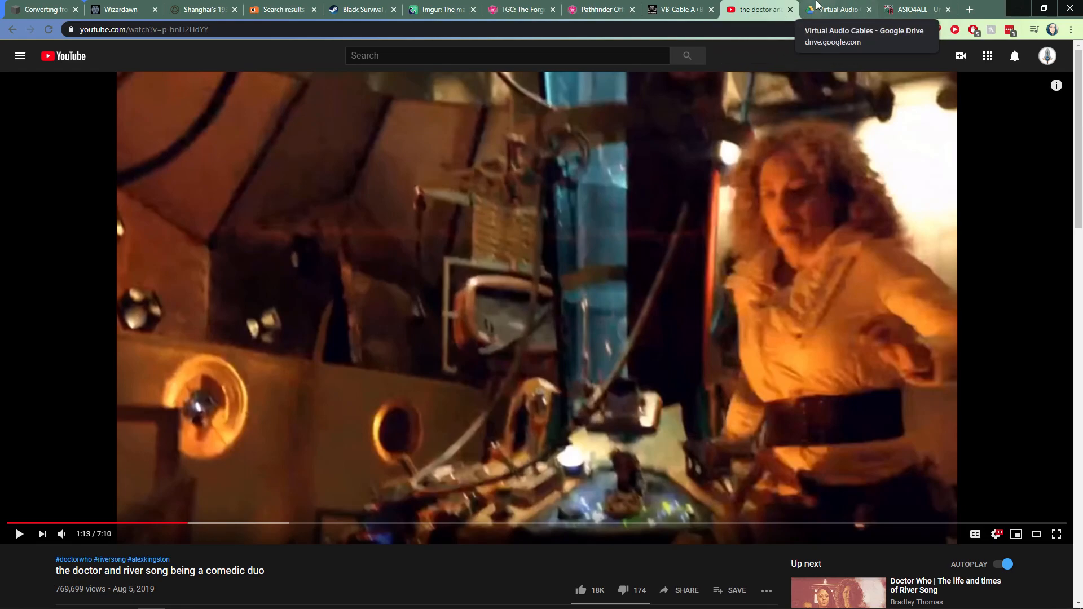
{"action": "left_click", "coordinate": [1018, 8]}
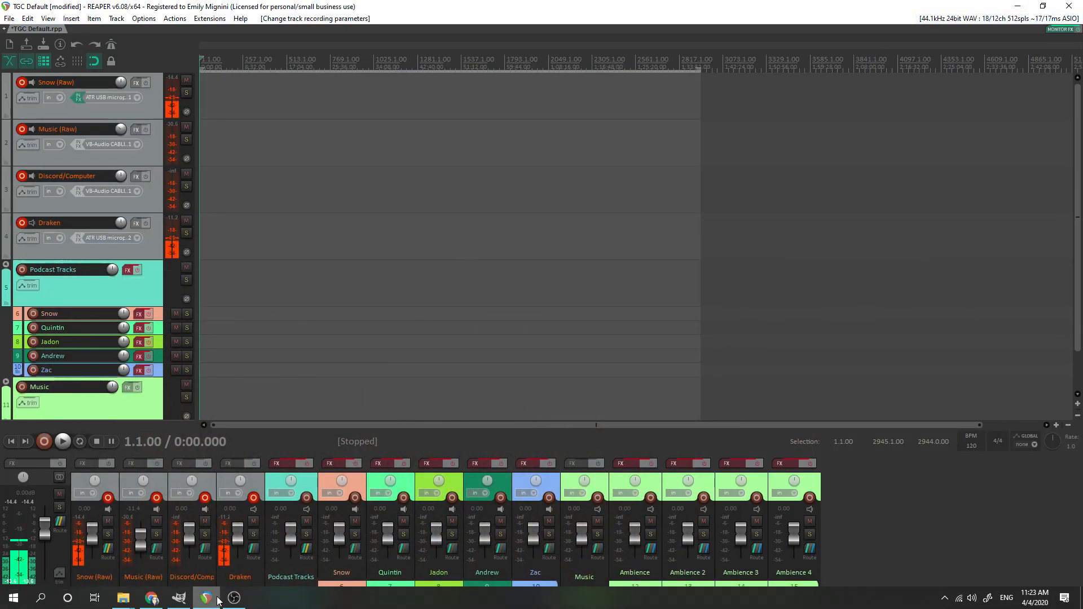
Step: Reopen Discord and choose CABLE Output (VB-Audio Virtual) as the input device in its voice settings
{"action": "left_click", "coordinate": [945, 599]}
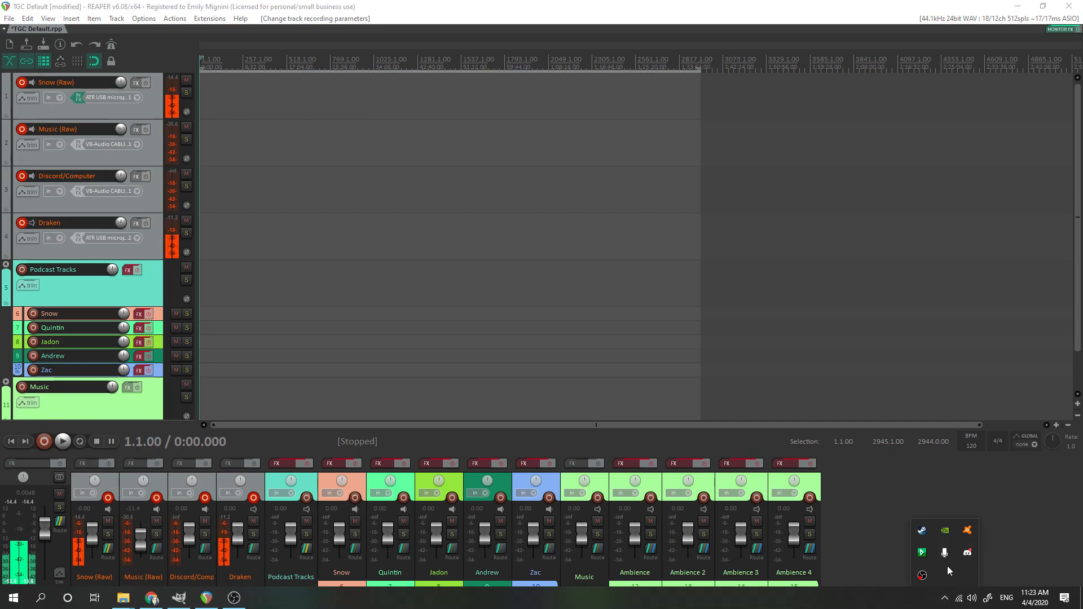
{"action": "right_click", "coordinate": [964, 554]}
{"action": "left_click", "coordinate": [962, 554]}
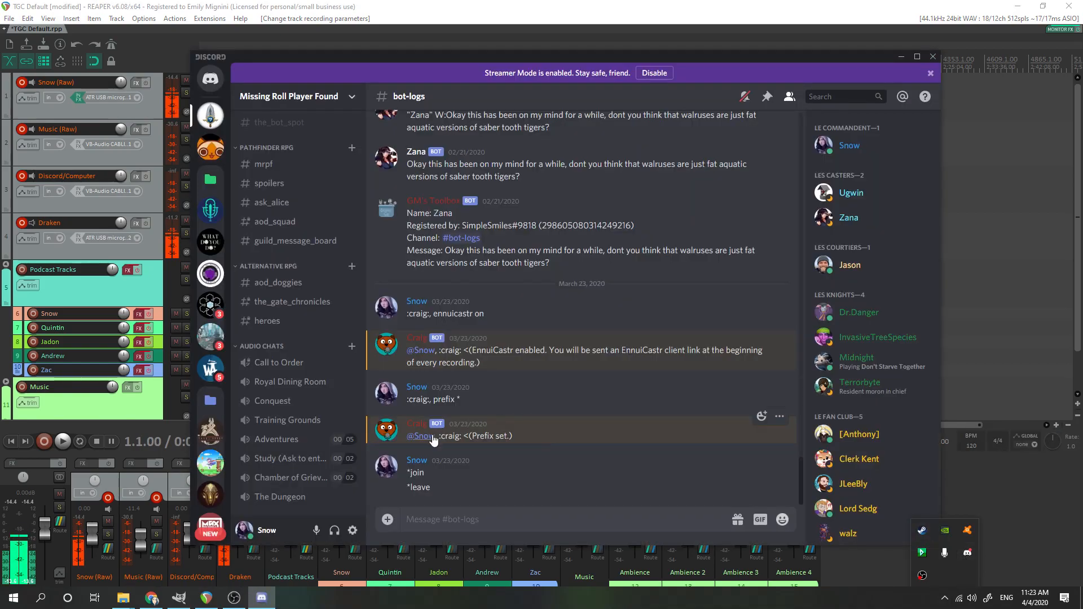
{"action": "left_click", "coordinate": [353, 530]}
{"action": "left_click", "coordinate": [326, 326]}
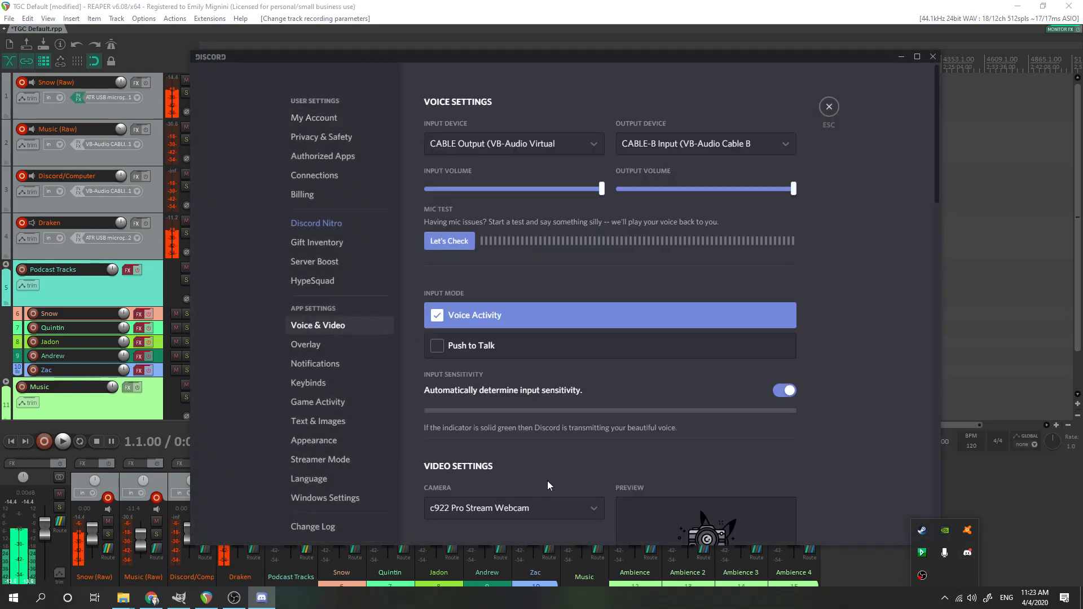
{"action": "left_click", "coordinate": [541, 143]}
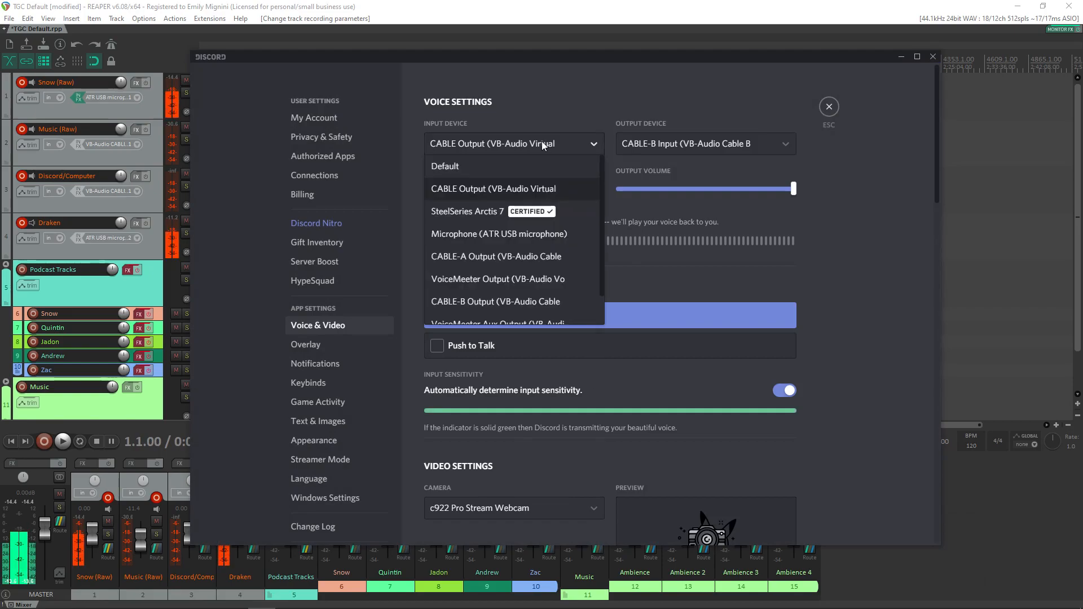
{"action": "left_click", "coordinate": [547, 188]}
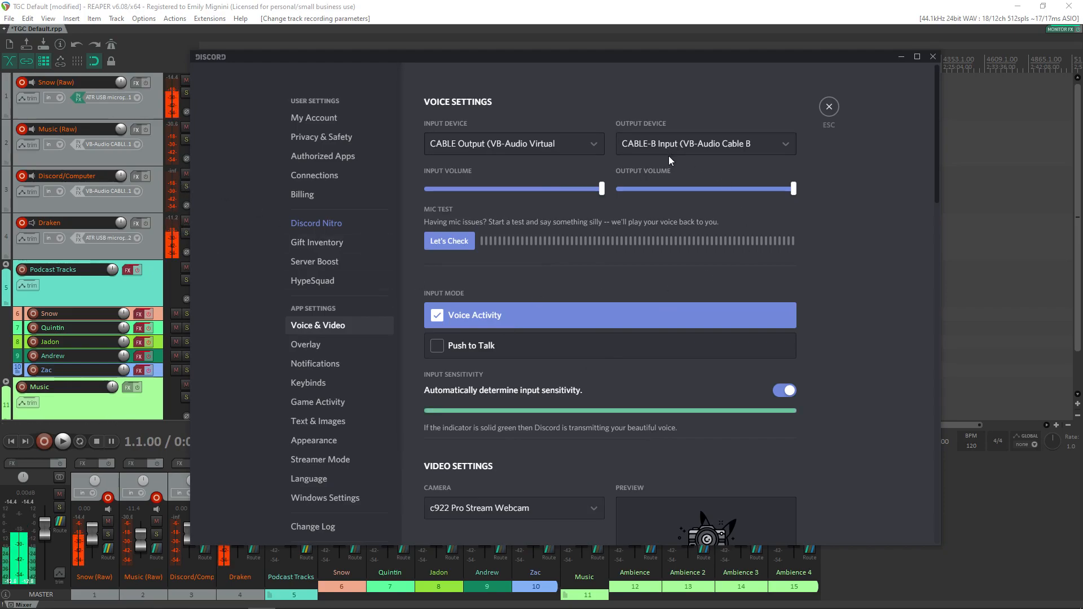
Step: Check the available output devices in Discord's voice settings, and close Discord to return to REAPER
{"action": "left_click", "coordinate": [684, 150]}
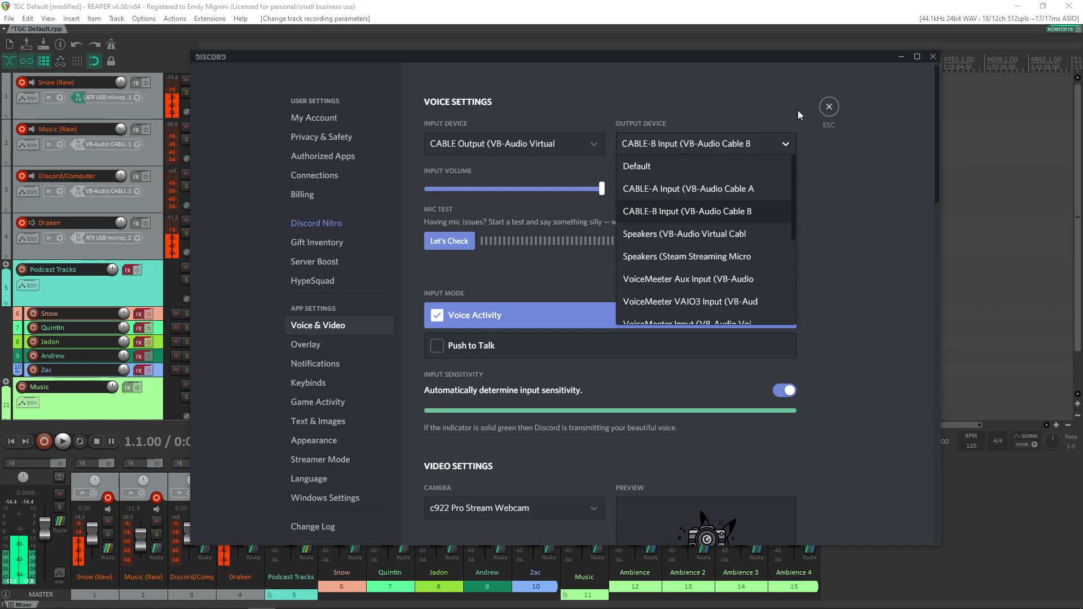
{"action": "left_click", "coordinate": [827, 108]}
{"action": "left_click", "coordinate": [933, 57]}
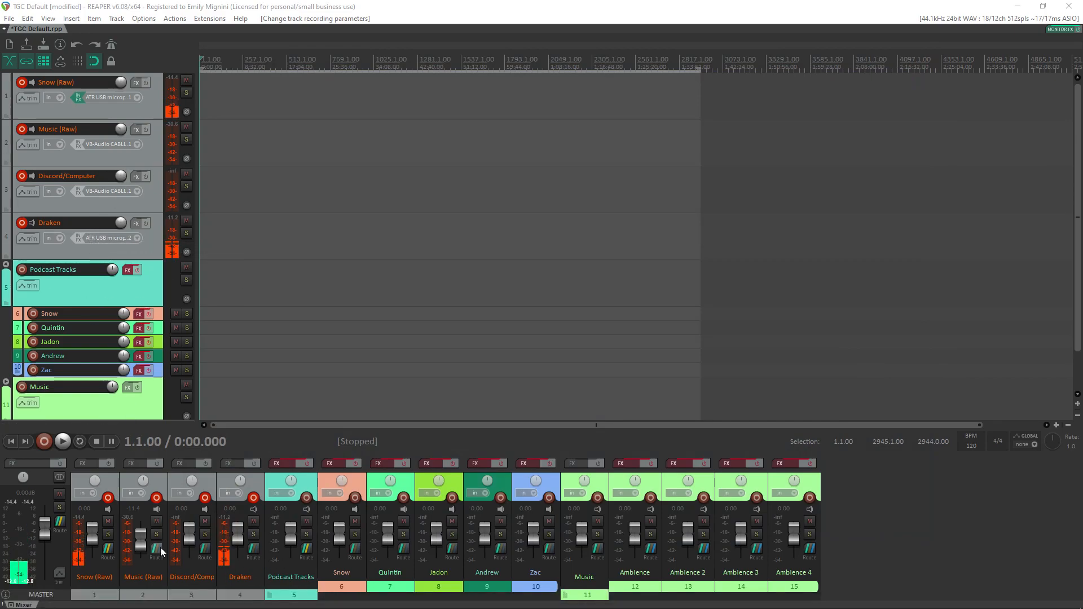
Step: Review the audio hardware outputs in the routing of the Discord/Computer track and the Snow (Raw) track
{"action": "mouse_move", "coordinate": [187, 608]}
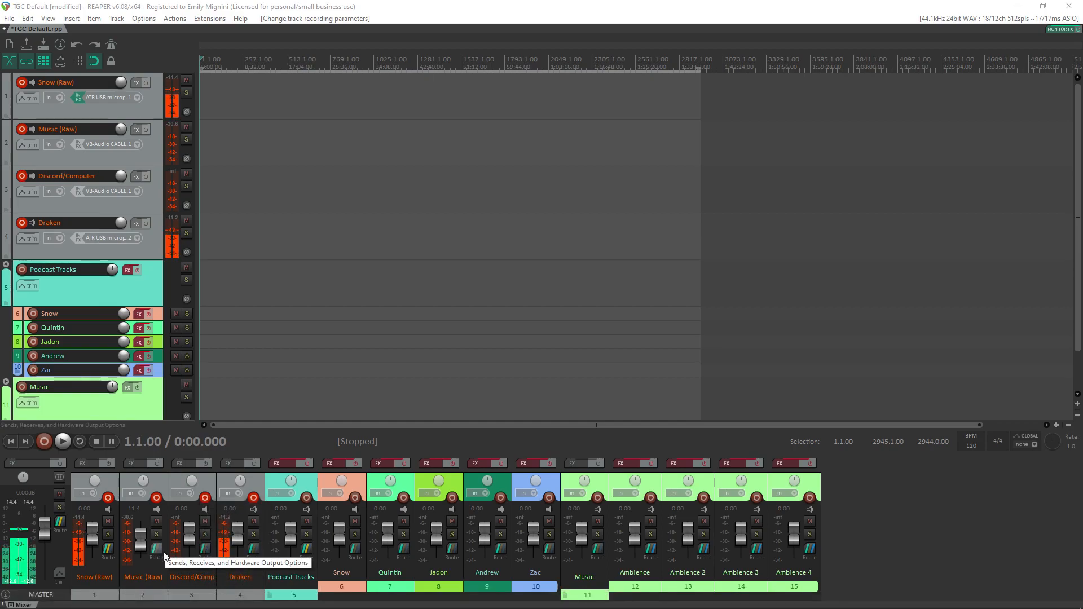
{"action": "left_click", "coordinate": [202, 550]}
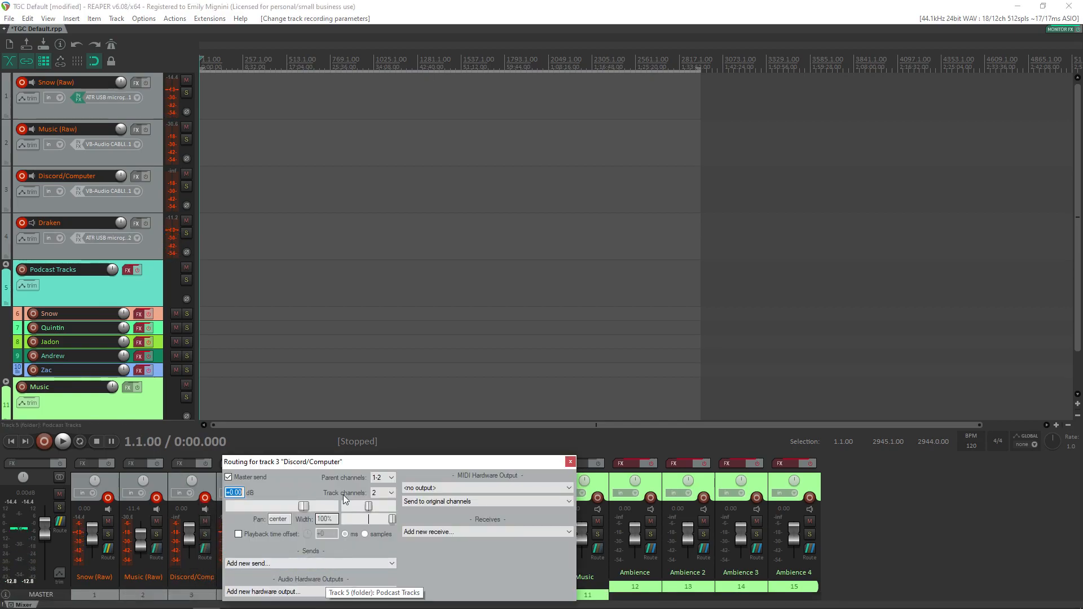
{"action": "left_click_drag", "start_coordinate": [397, 462], "coordinate": [408, 323]}
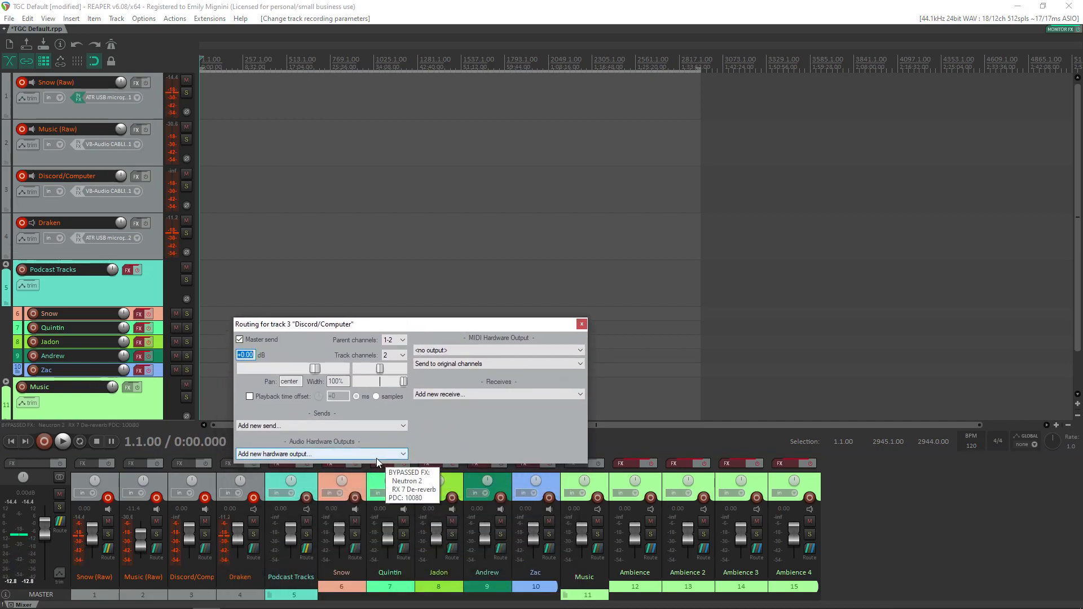
{"action": "left_click", "coordinate": [582, 324]}
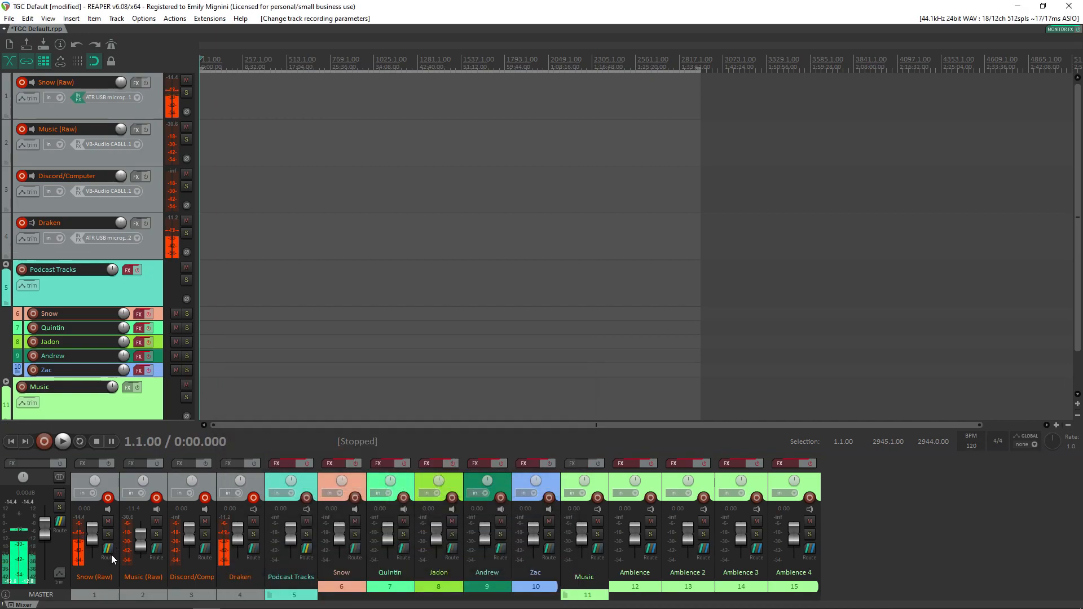
{"action": "left_click", "coordinate": [110, 553]}
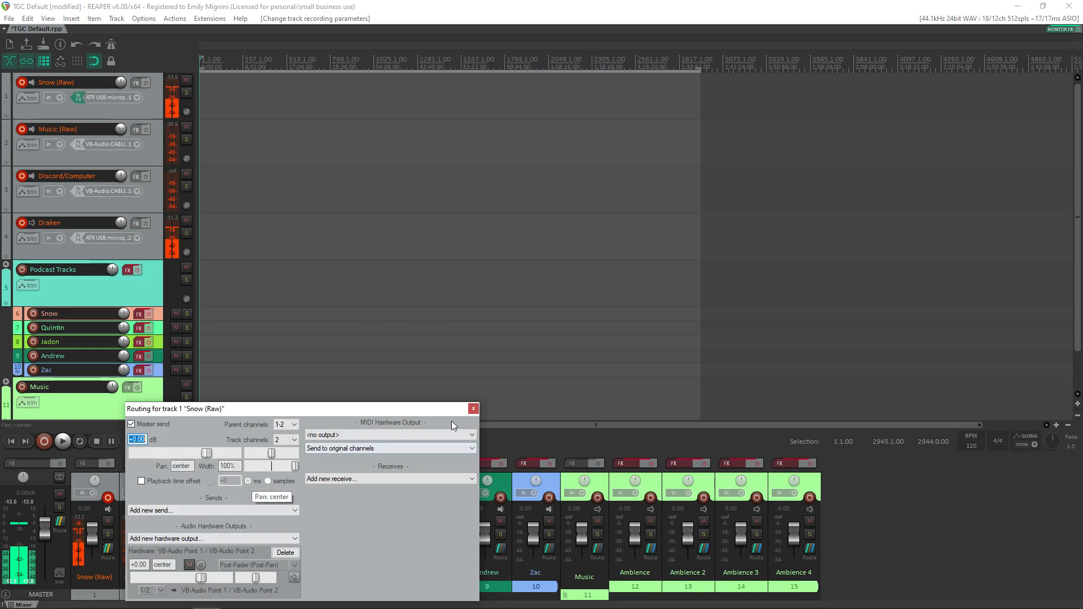
{"action": "left_click", "coordinate": [474, 409]}
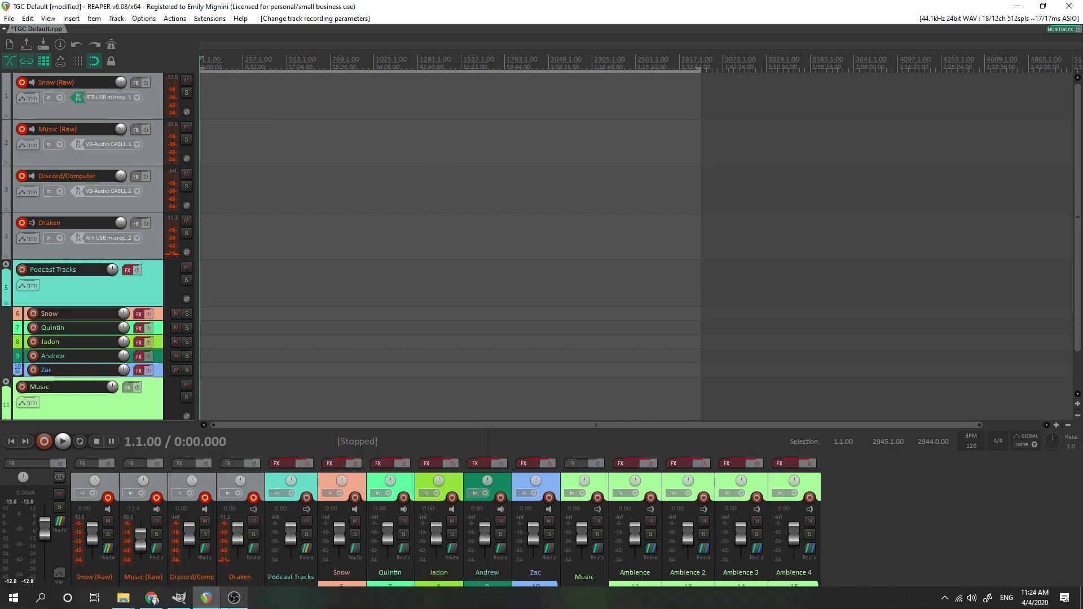
{"action": "mouse_move", "coordinate": [229, 605]}
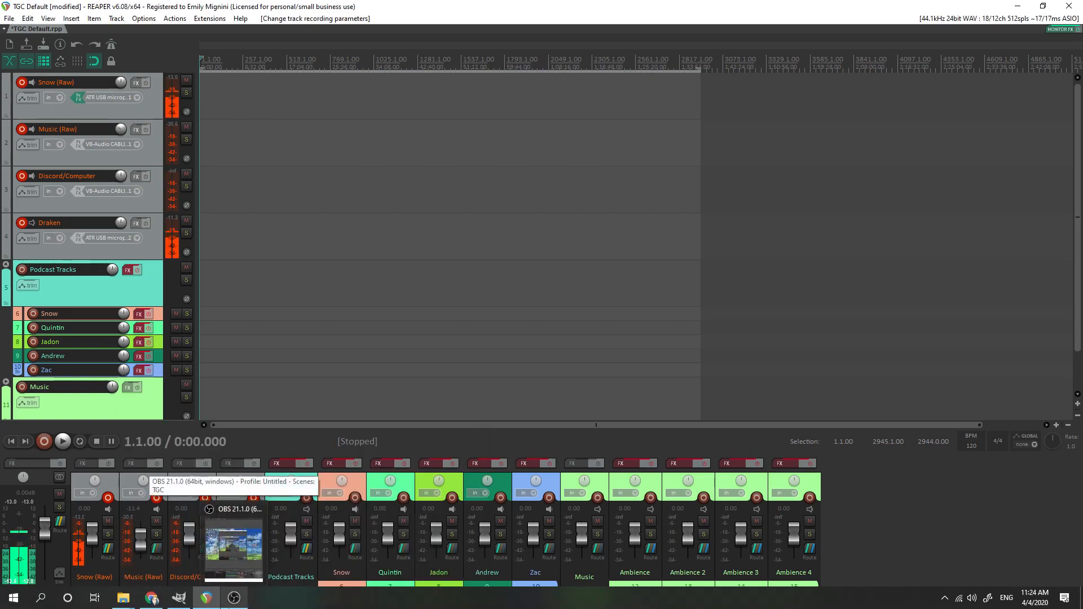